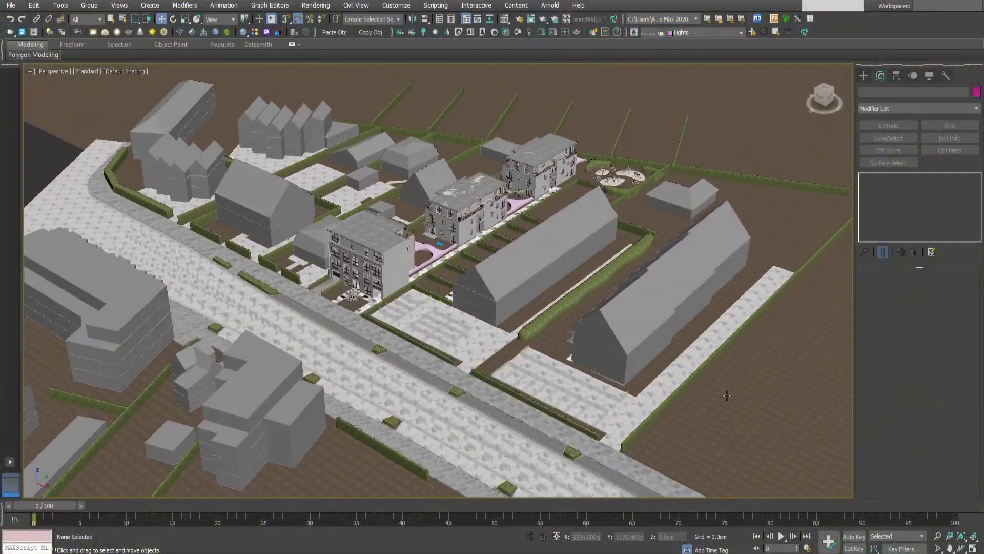
Examine the tree, lamp and outdoor furniture models laid out on the ground plane away from the housing site.
middle_drag(727, 396, 704, 420)
scroll(666, 359, down, 5)
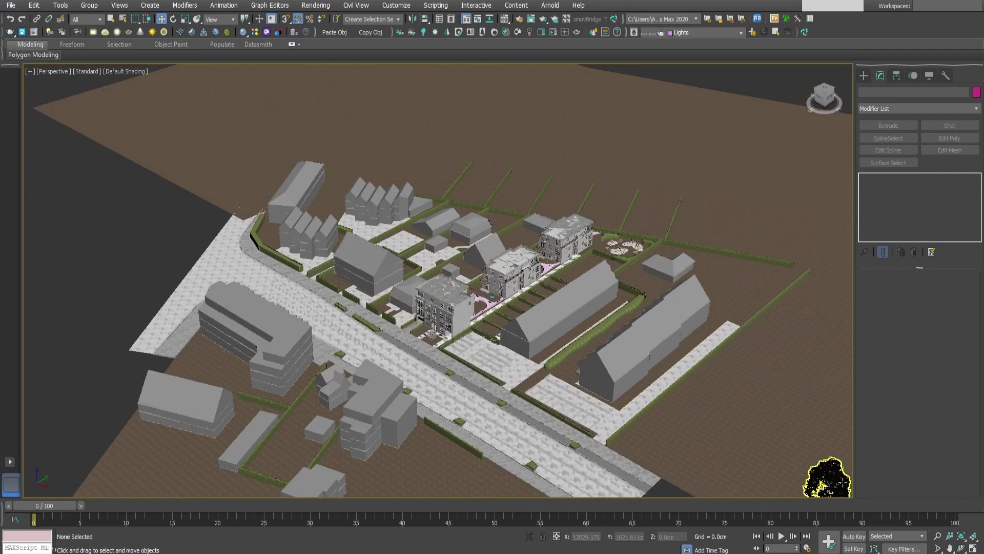
middle_drag(823, 472, 463, 362)
scroll(530, 297, up, 3)
click(563, 322)
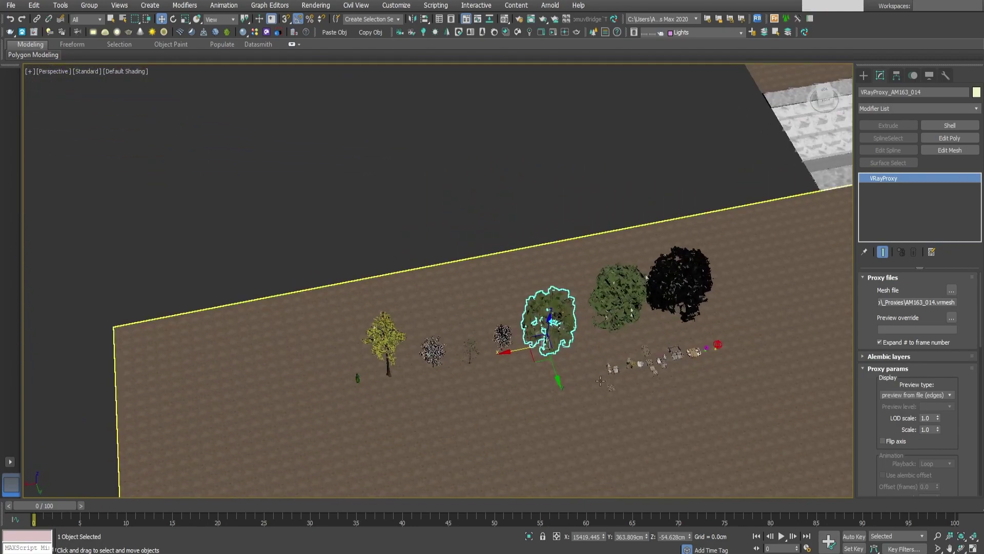
mouse_move(601, 380)
alt+middle_down()
mouse_move(601, 365)
mouse_move(635, 365)
mouse_move(610, 404)
mouse_move(613, 372)
alt+middle_up()
scroll(610, 404, up, 4)
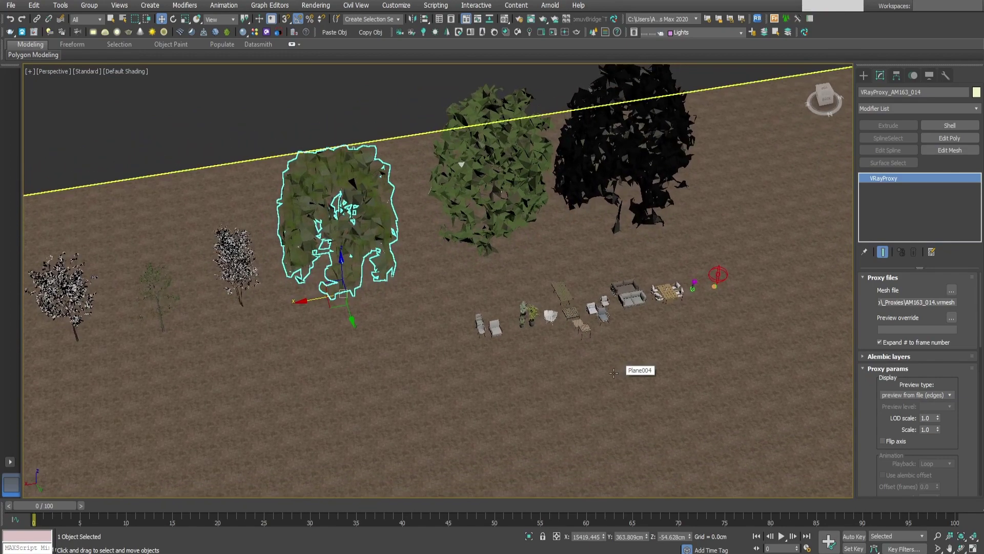
middle_drag(614, 373, 588, 406)
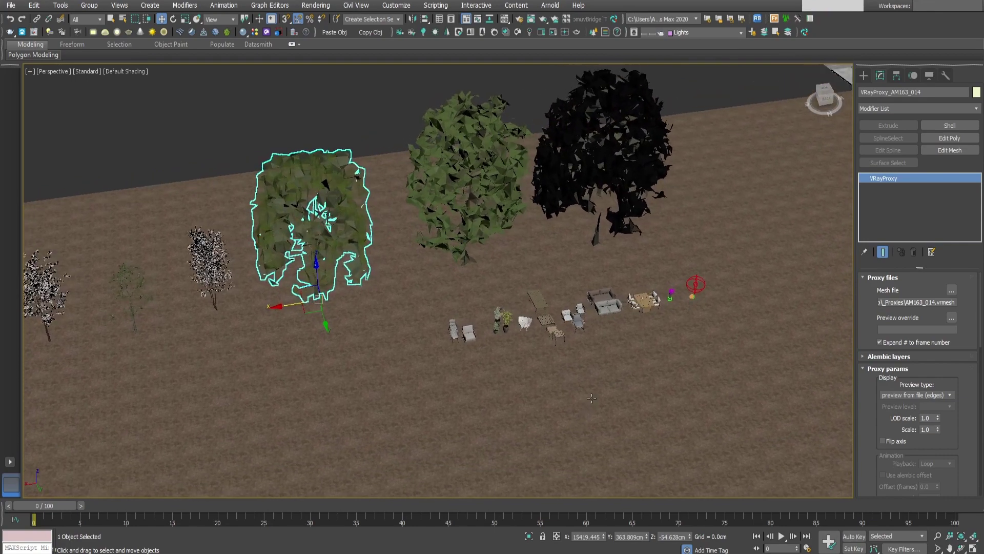
click(522, 138)
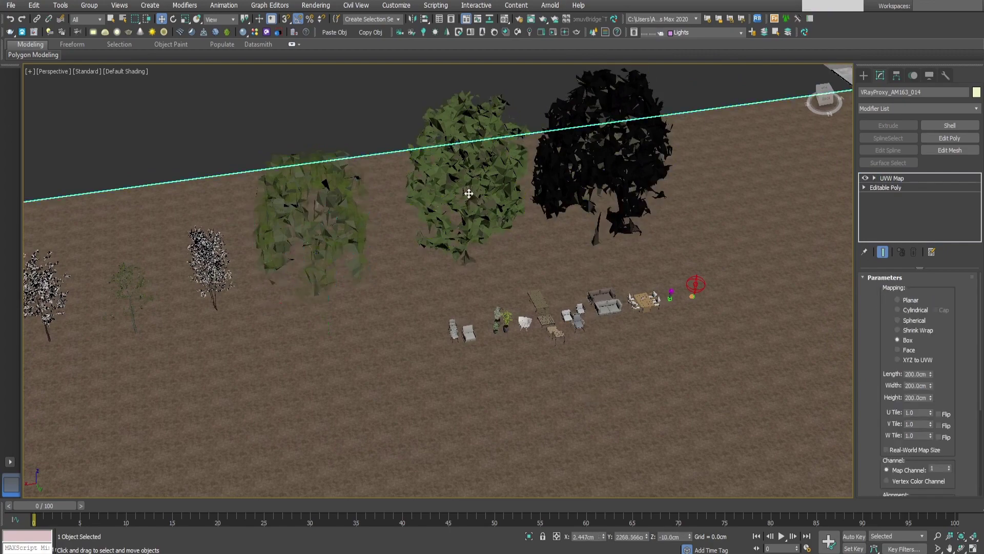
click(497, 179)
middle_drag(599, 248, 581, 256)
click(637, 247)
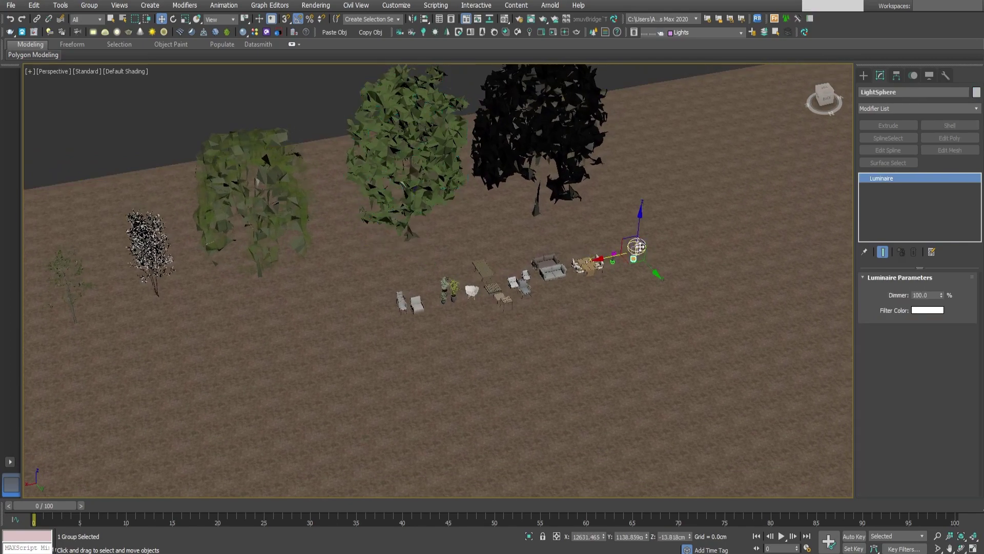
middle_drag(525, 318, 608, 318)
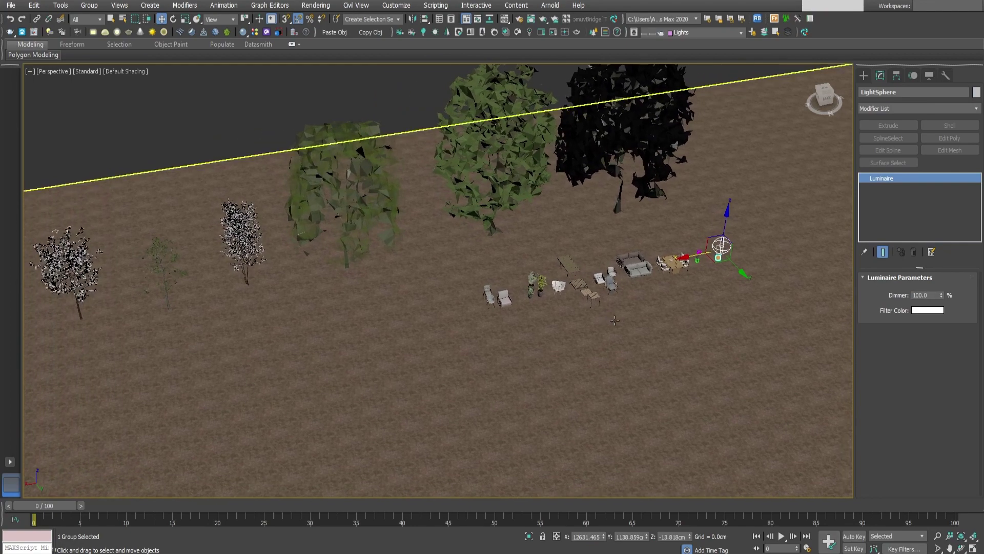
click(640, 258)
Display the scene in wireframe and select the row of seven tree proxies.
middle_drag(598, 262, 492, 319)
scroll(511, 319, down, 3)
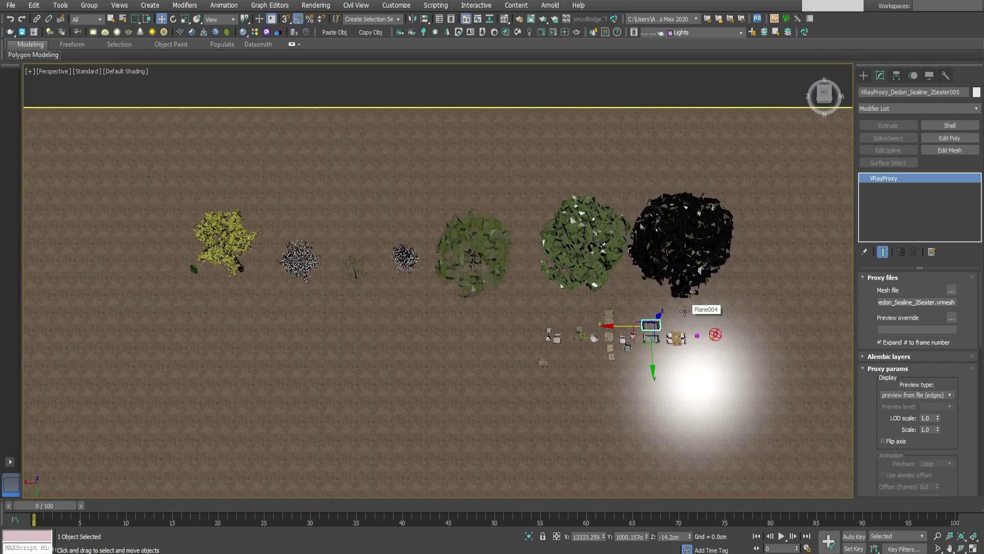
middle_drag(672, 303, 632, 341)
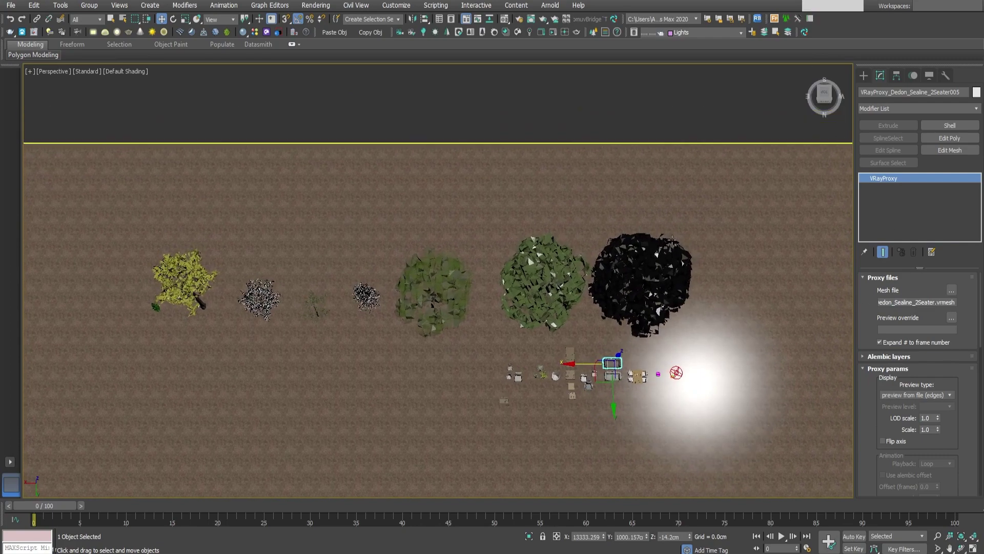
scroll(708, 258, down, 3)
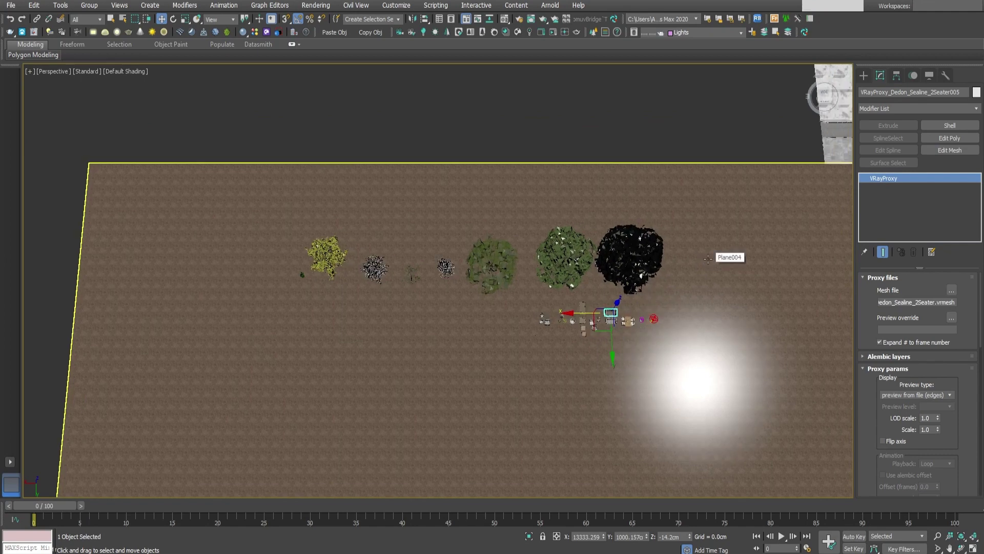
key(F3)
mouse_move(691, 222)
mouse_down()
mouse_move(477, 249)
mouse_move(327, 287)
mouse_up()
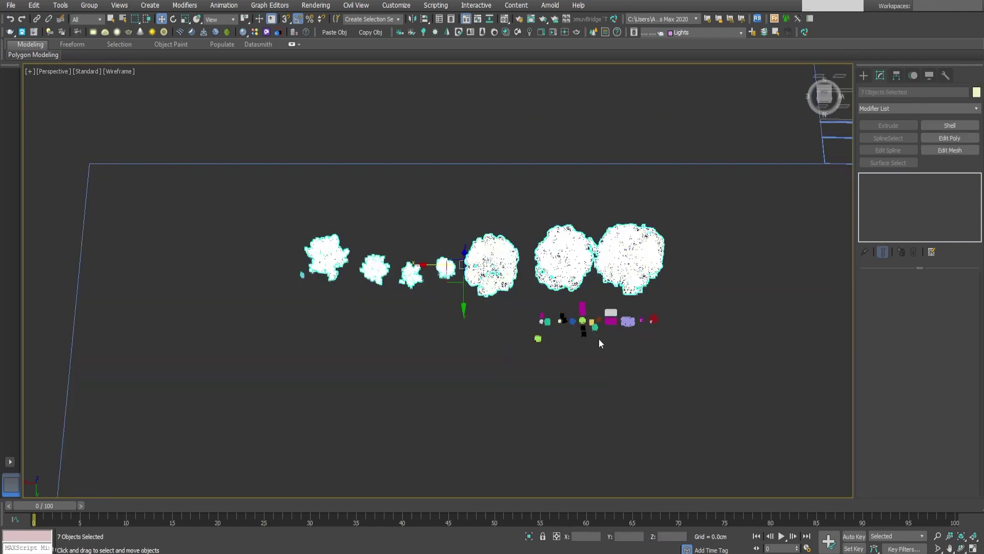
alt+middle_drag(599, 338, 583, 301)
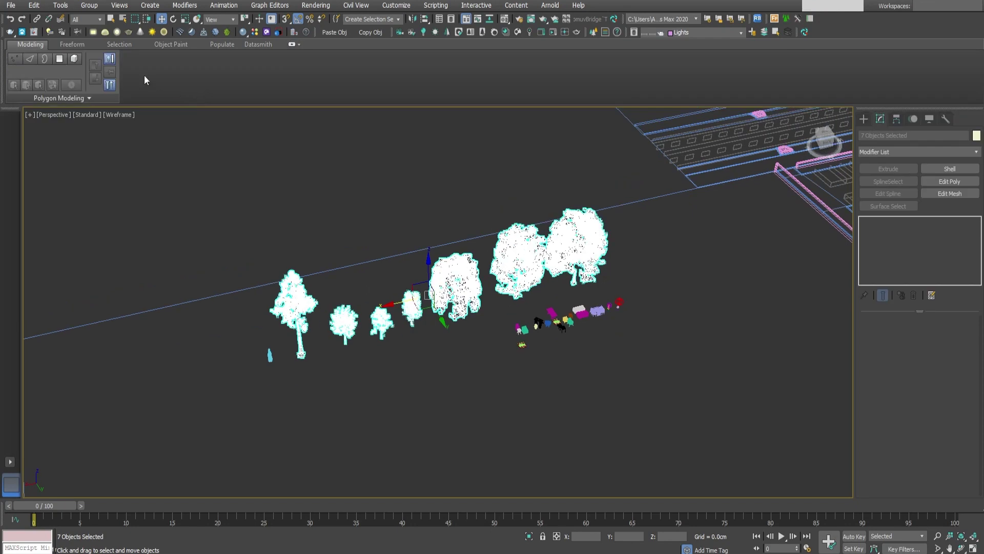
Add the seven selected tree proxies to the Object Paint list of objects to paint with.
click(171, 44)
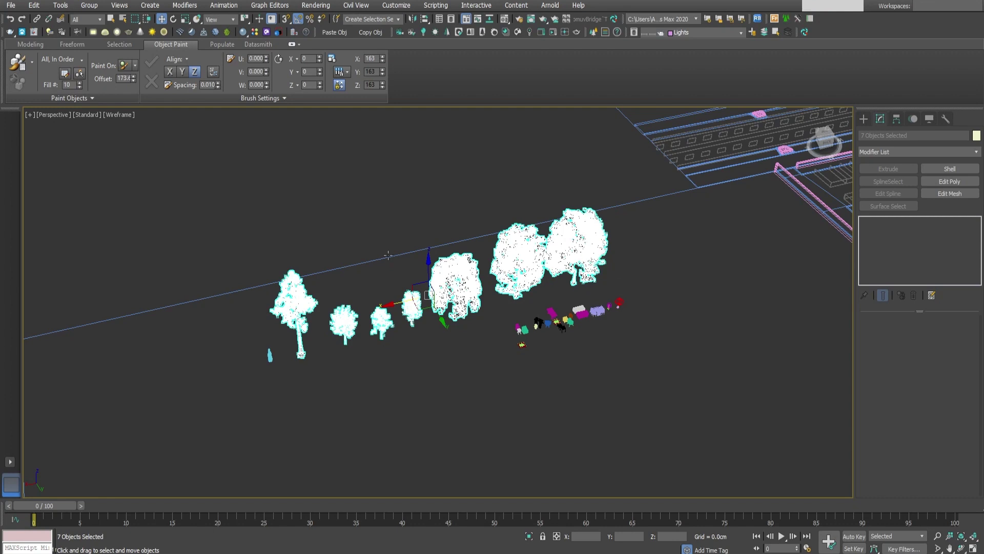
click(67, 76)
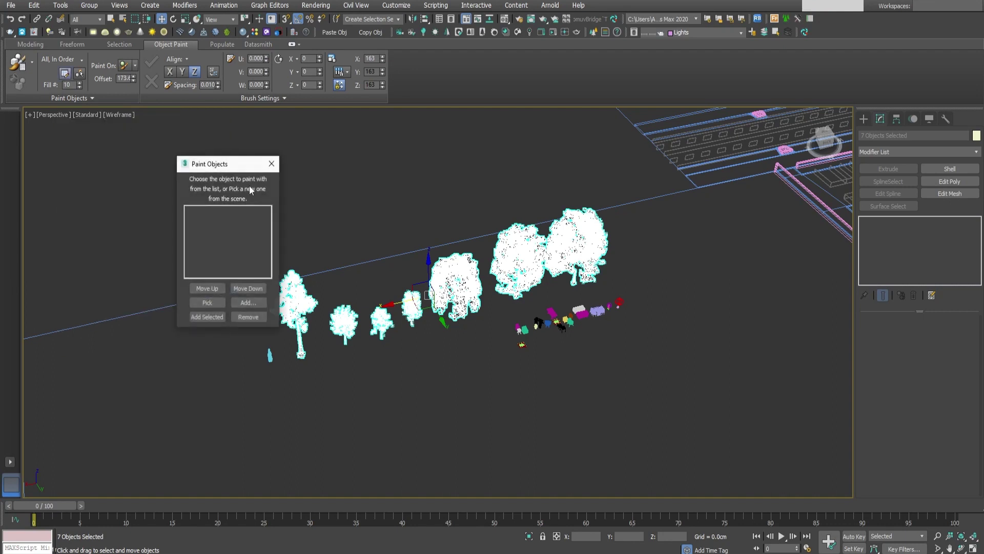
mouse_move(215, 170)
mouse_down()
mouse_move(256, 161)
mouse_move(709, 195)
mouse_up()
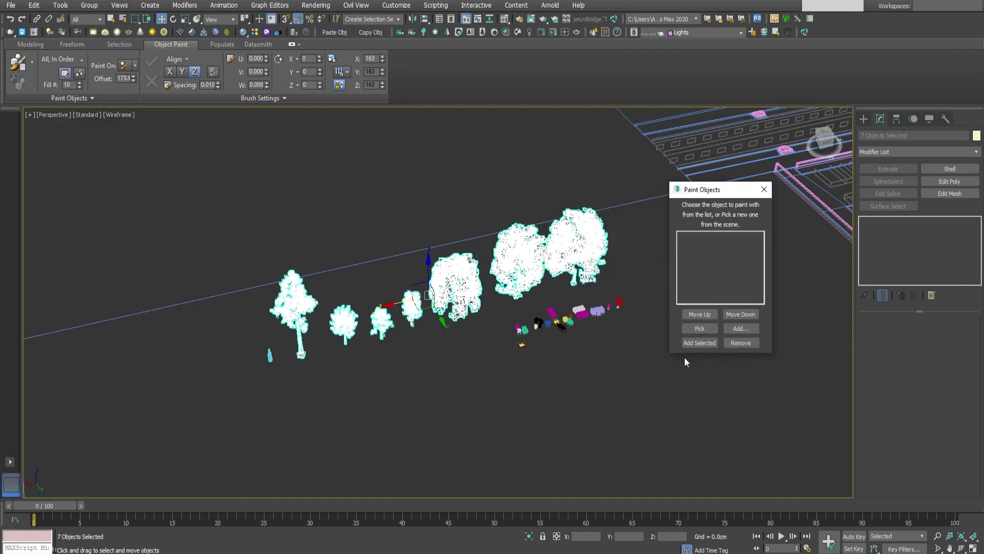
click(698, 342)
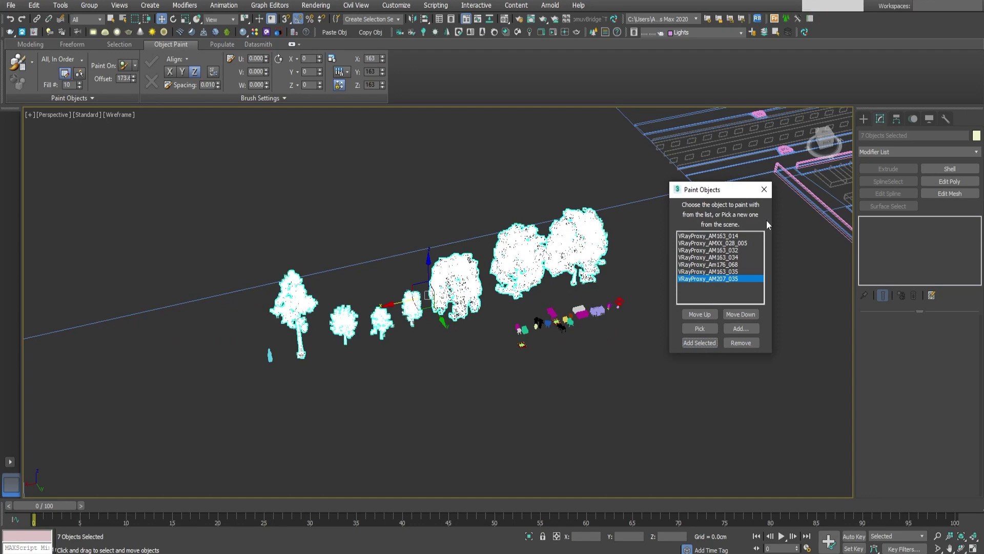
mouse_move(710, 191)
mouse_down()
mouse_move(327, 171)
mouse_move(173, 173)
mouse_up()
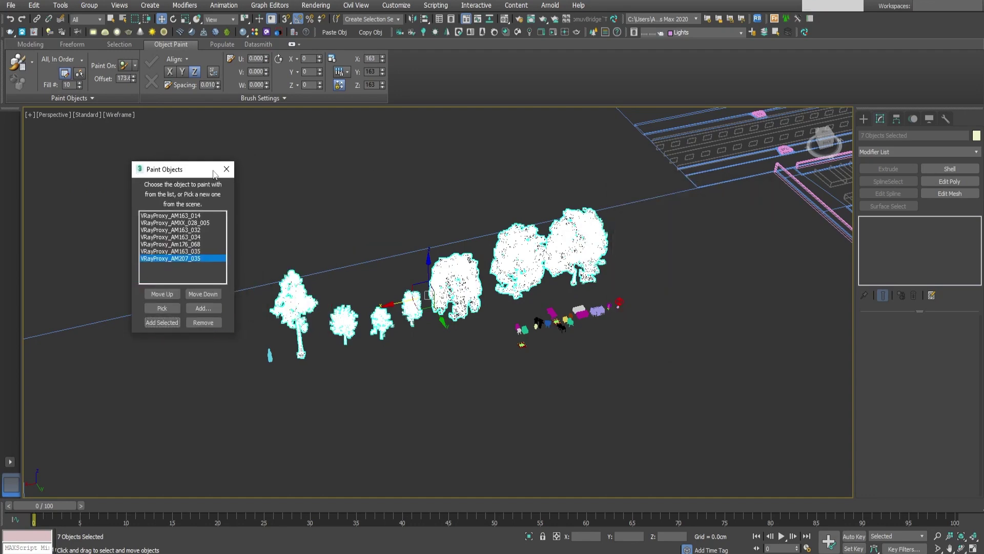
click(226, 169)
Set the paint brush to random scaling from 50 to 170 on all axes and toggle the Random Z rotation option.
mouse_move(362, 244)
middle_down()
mouse_move(390, 249)
mouse_move(379, 251)
middle_up()
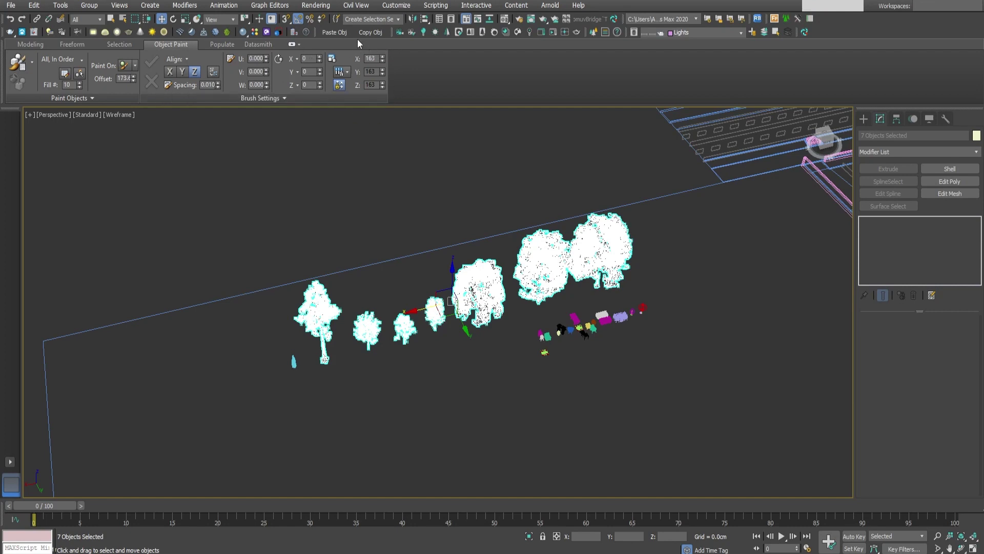
click(349, 73)
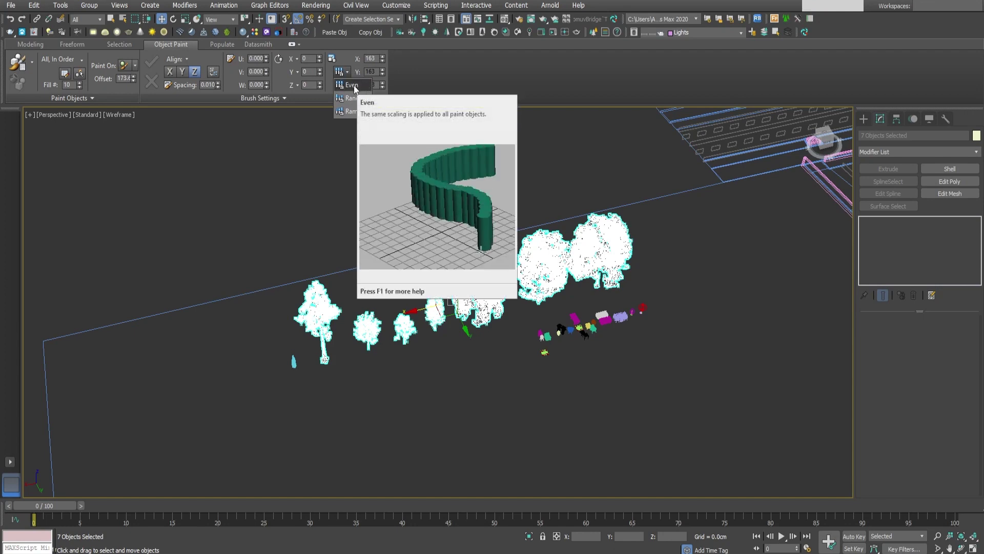
click(356, 99)
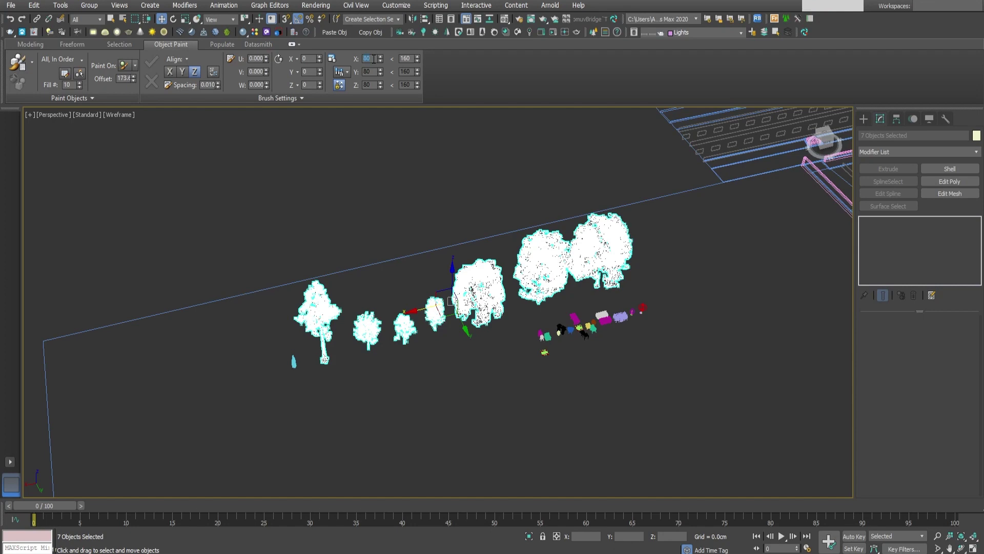
key(Escape)
text(50)
click(296, 87)
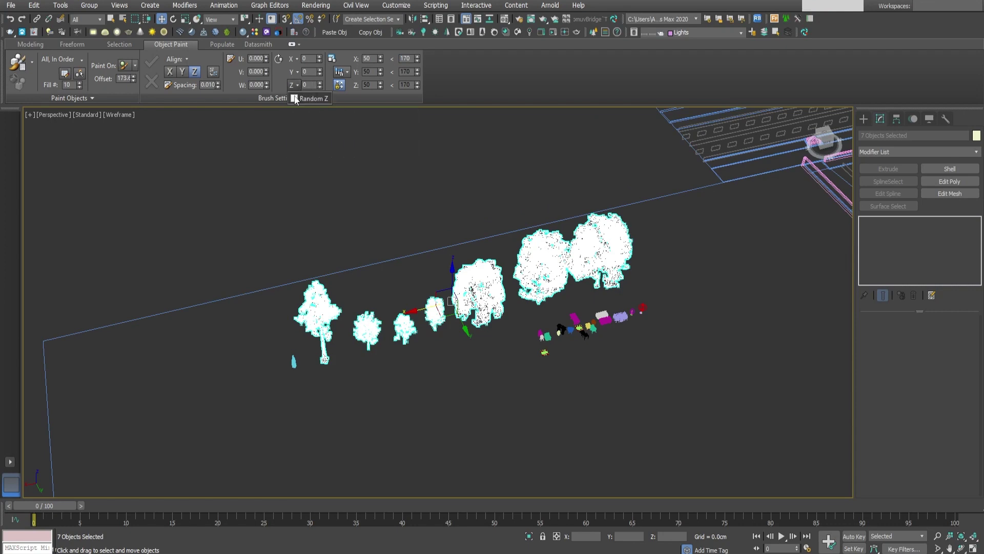
click(294, 99)
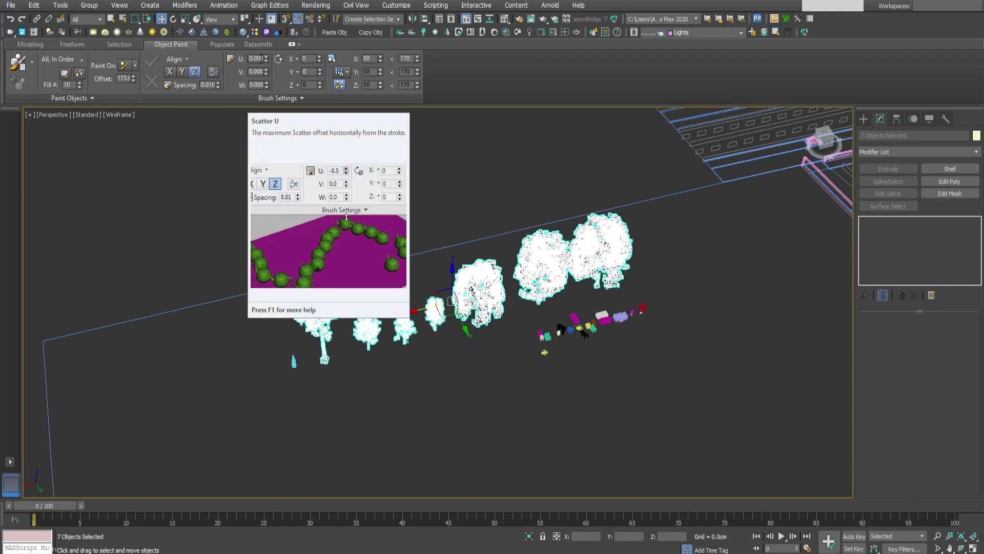
Set the paint brush's scatter offset to 5 for U, V and W.
double_click(254, 60)
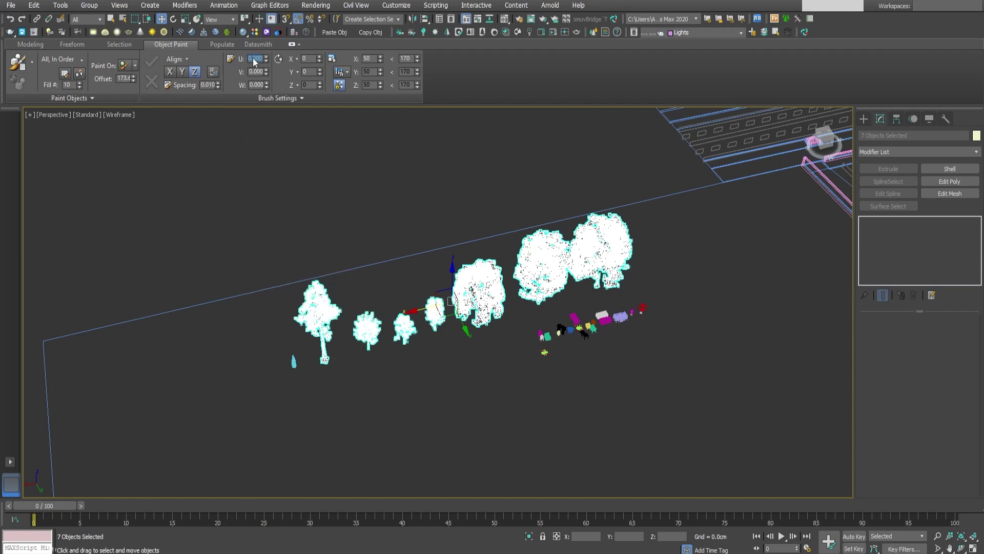
text(5)
click(252, 71)
text(5)
click(255, 84)
text(5)
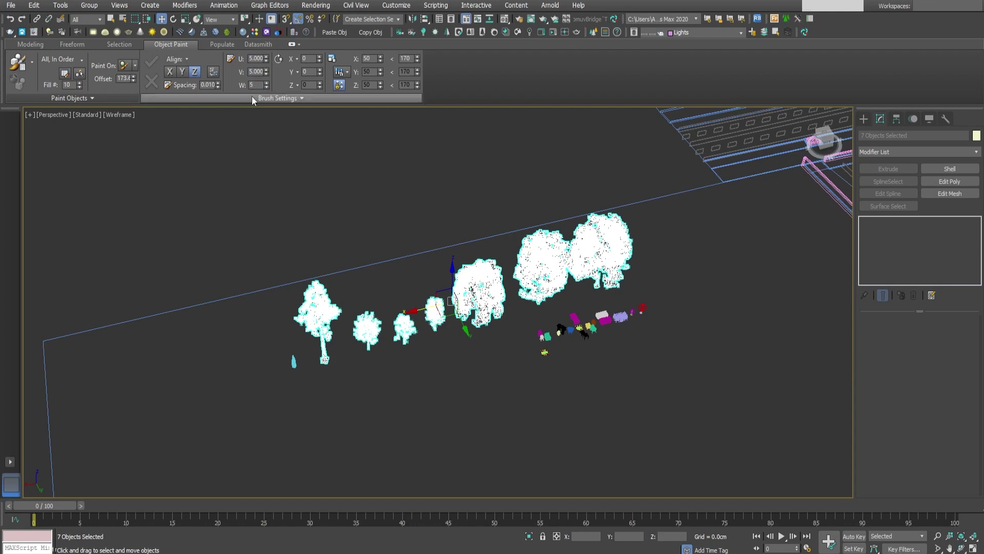
key(Return)
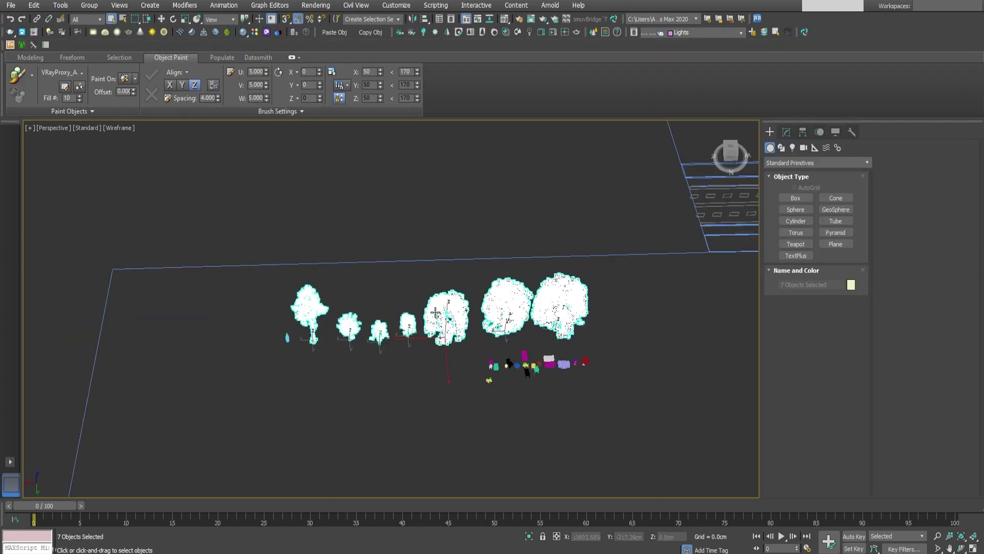
Deselect the seven tree proxies.
alt+middle_drag(394, 220, 435, 214)
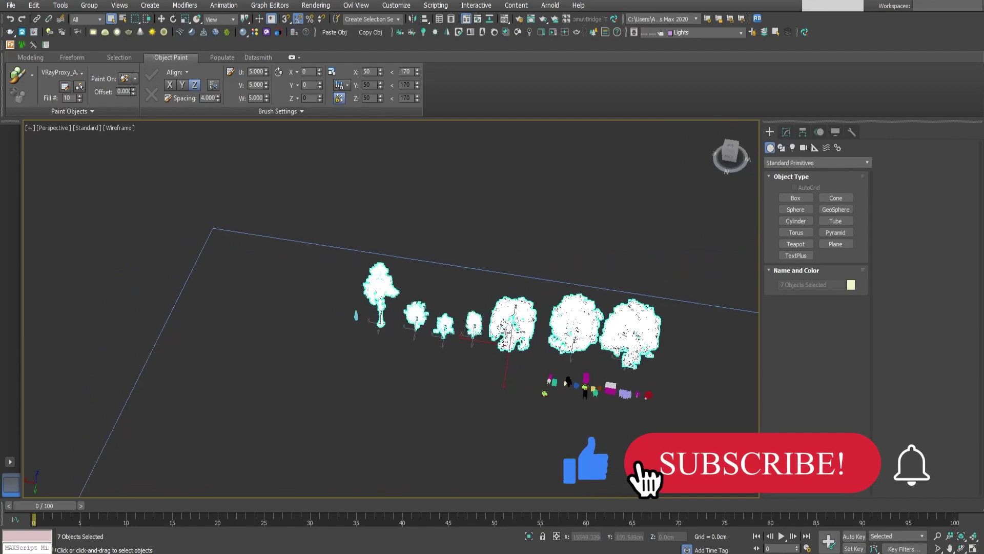
middle_drag(499, 331, 498, 367)
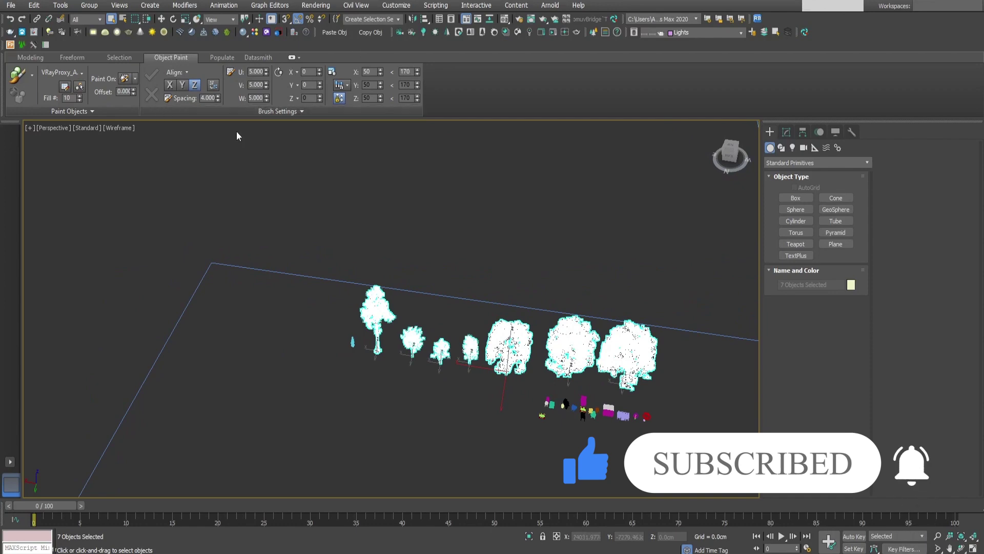
middle_drag(242, 154, 254, 173)
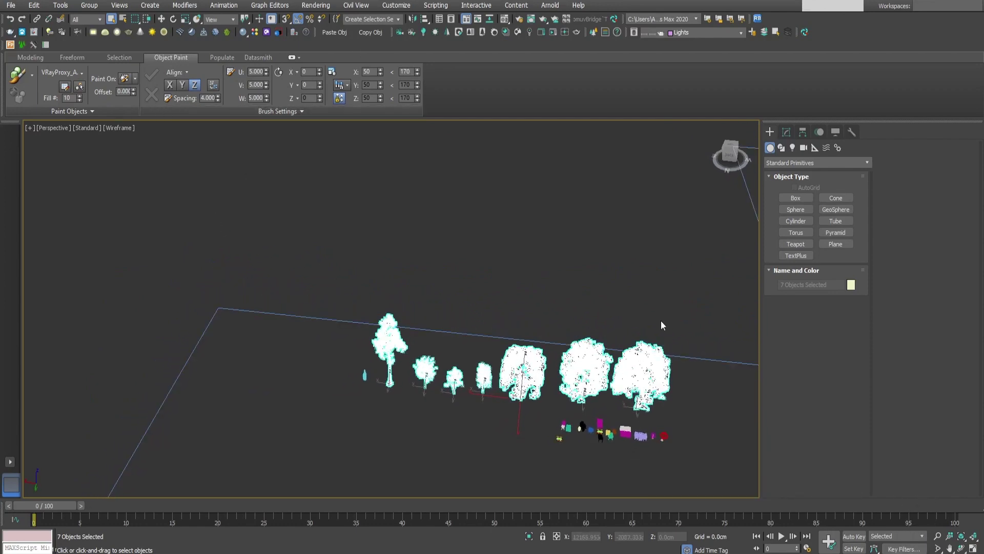
click(498, 271)
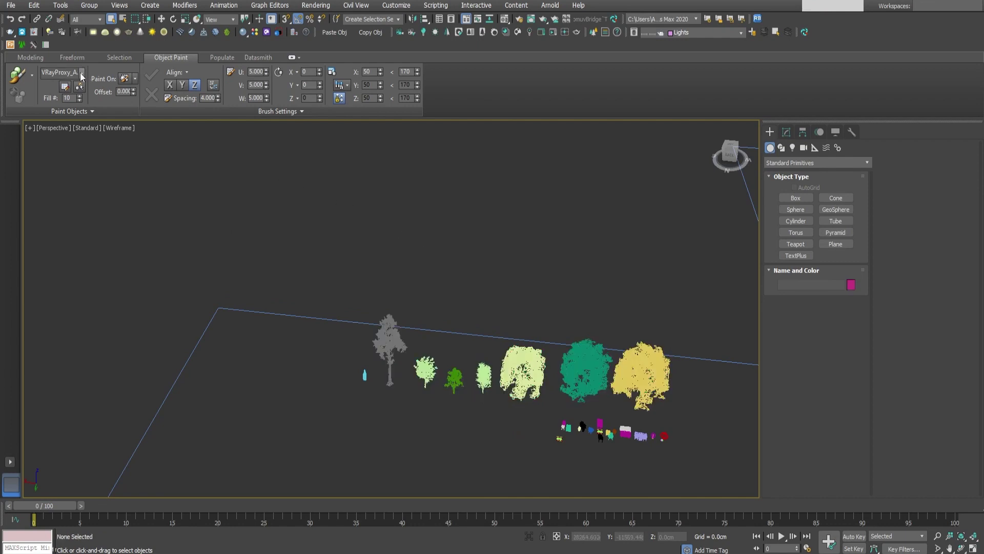
Start painting with the objects in the list, using all of them randomly.
click(32, 77)
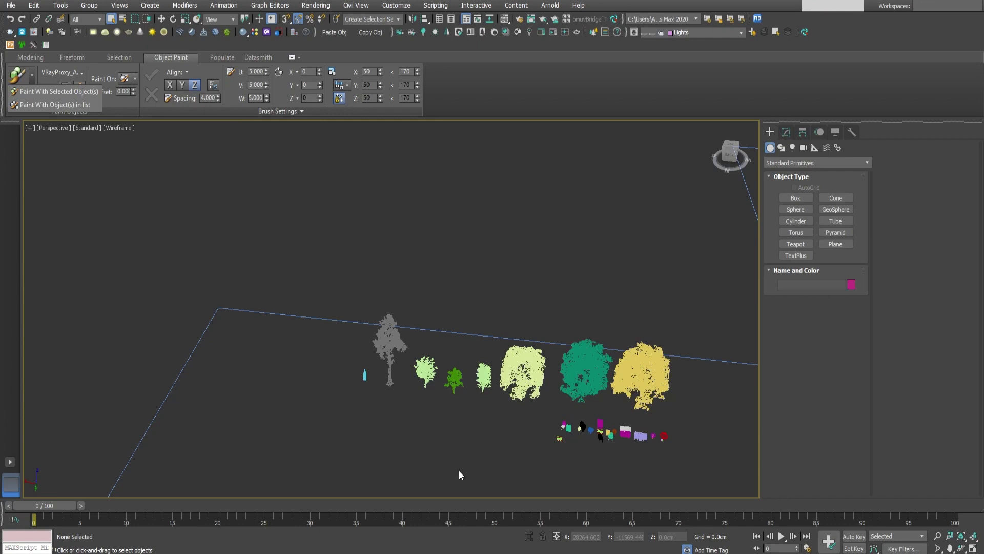
click(471, 477)
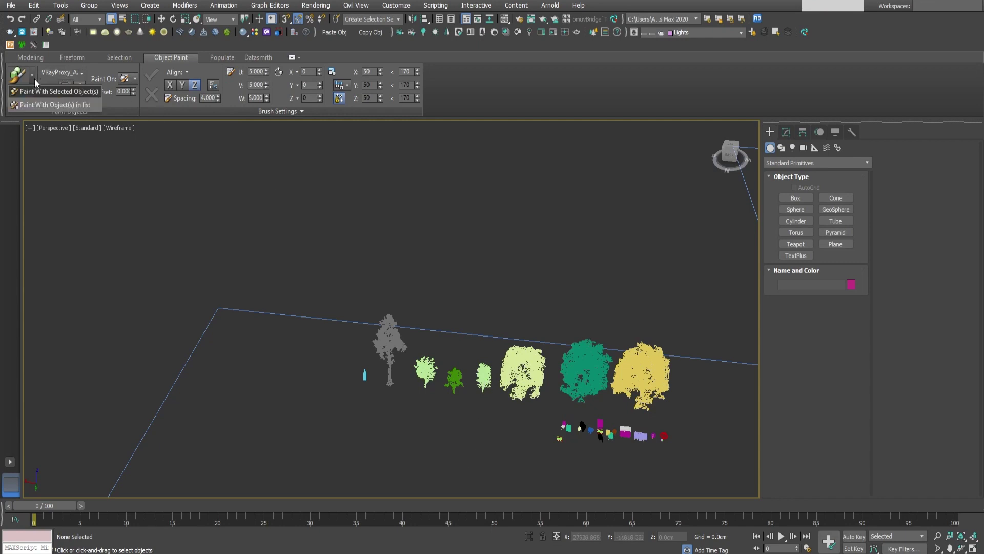
click(49, 105)
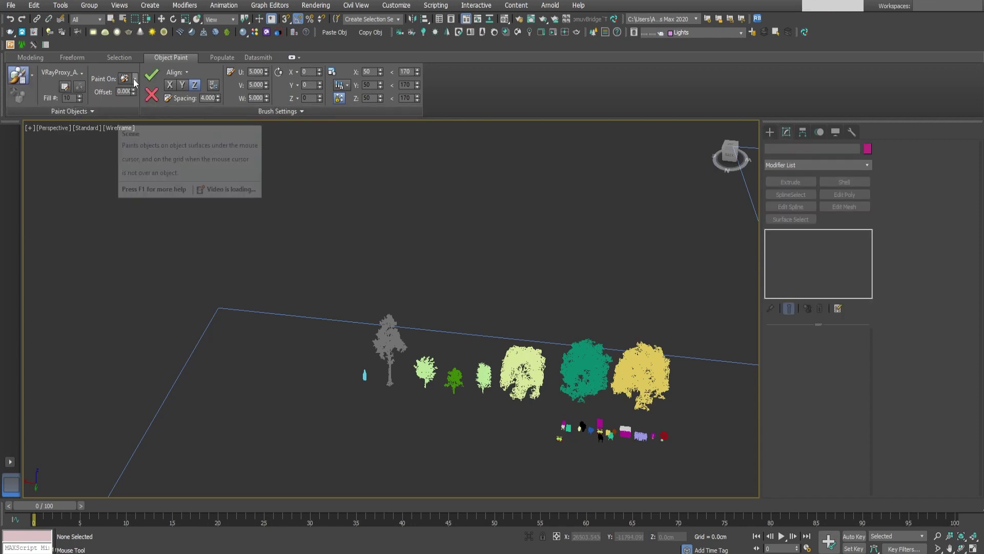
click(81, 73)
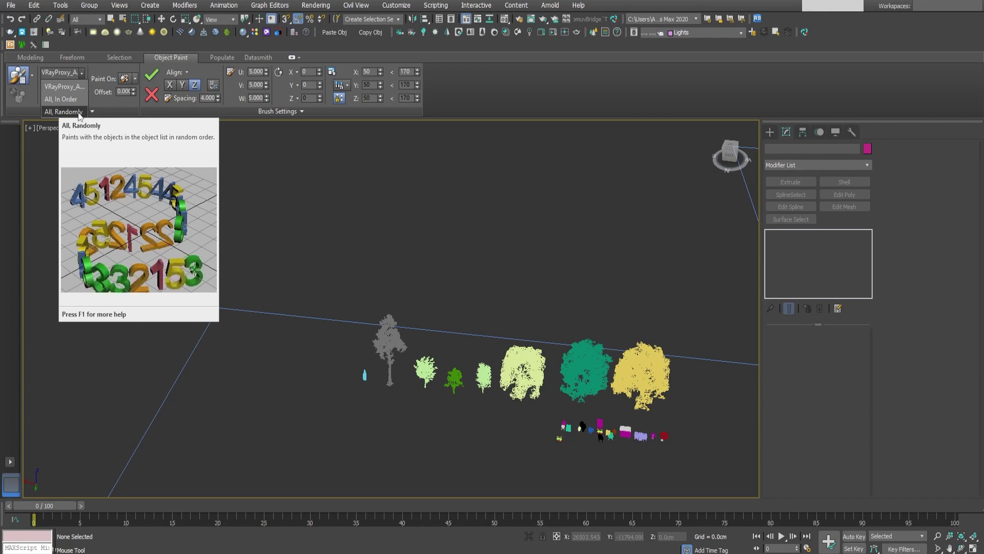
click(76, 112)
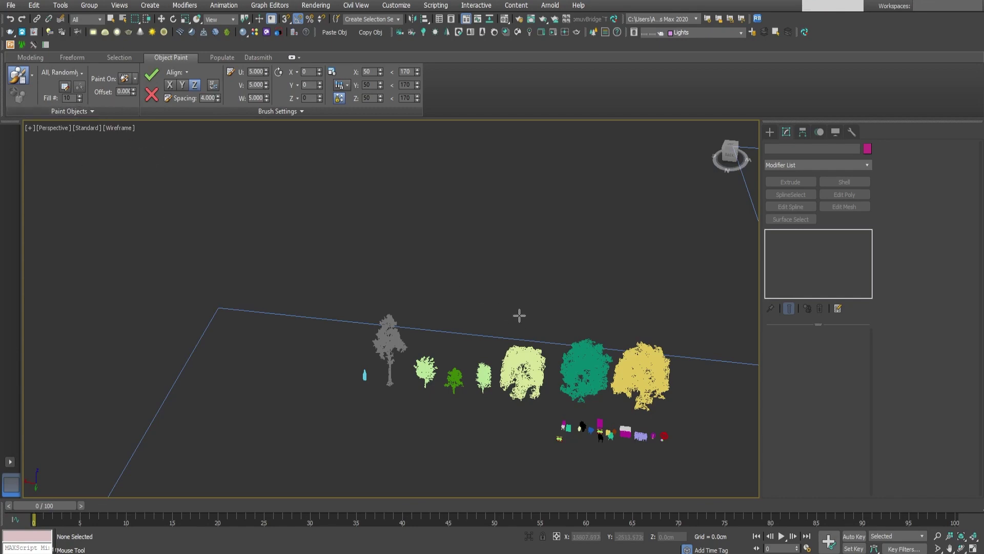
mouse_move(634, 352)
middle_down()
mouse_move(615, 339)
mouse_move(434, 307)
mouse_move(483, 316)
middle_up()
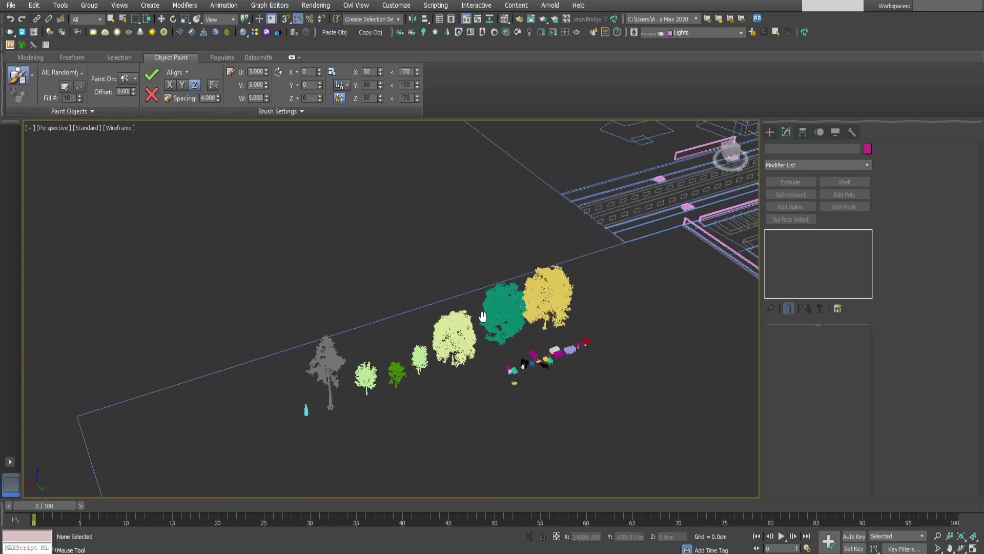
Review the tree proxies in the paint object list.
click(60, 72)
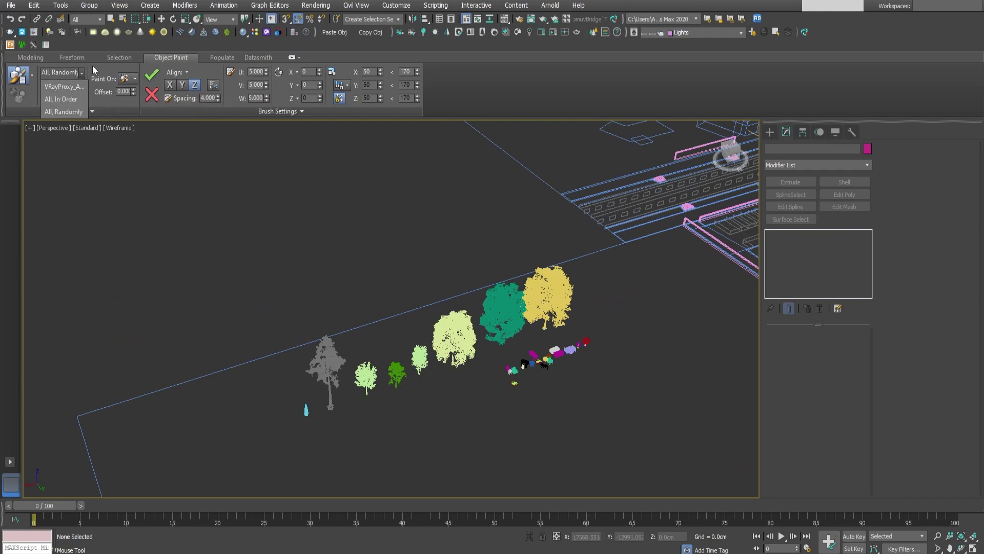
click(88, 73)
click(66, 86)
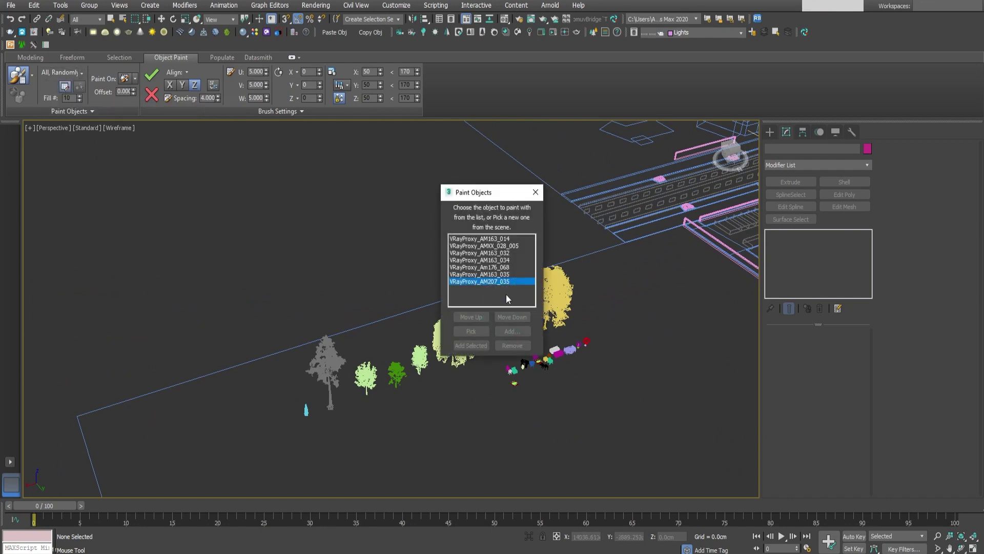
click(494, 239)
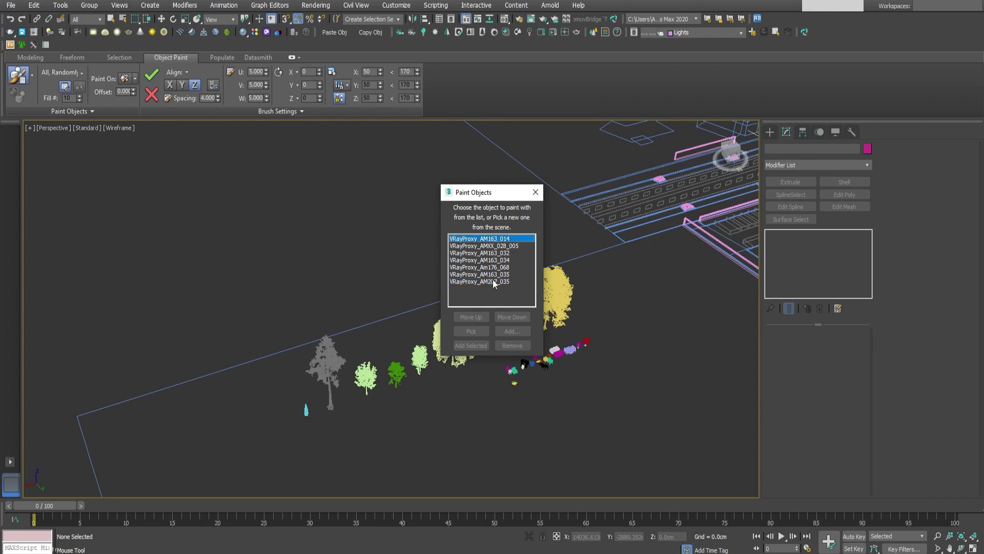
click(493, 246)
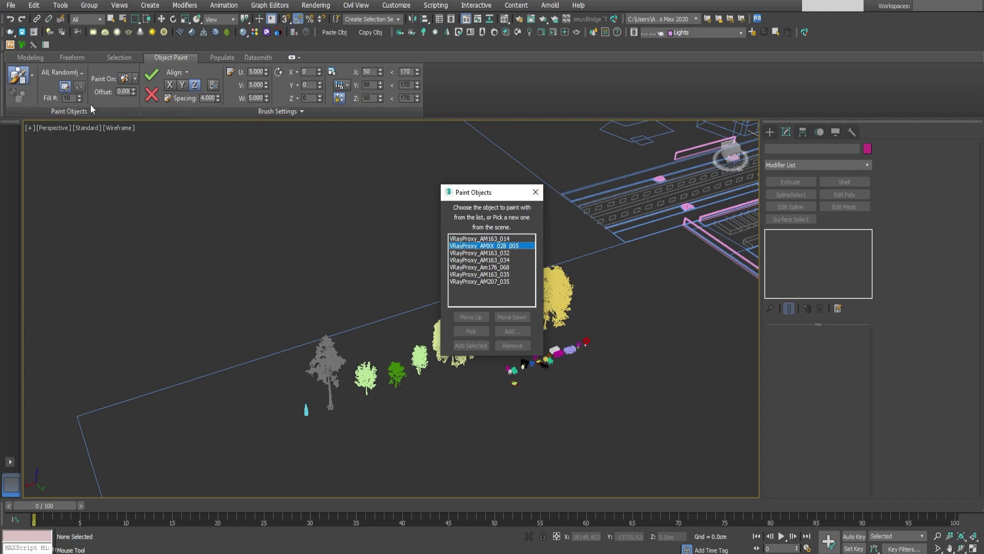
click(535, 192)
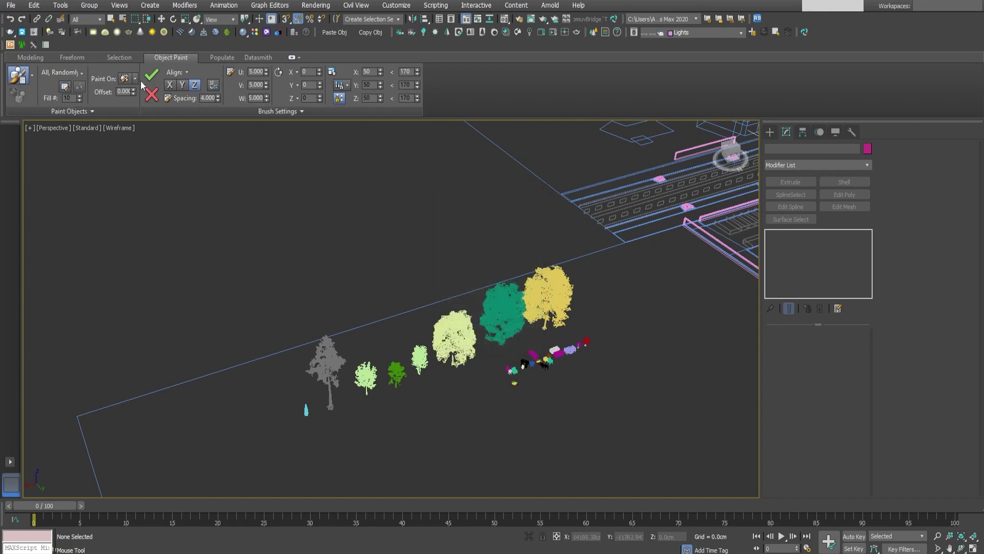
Restrict object painting to selected objects only and restart painting with all listed objects.
click(135, 78)
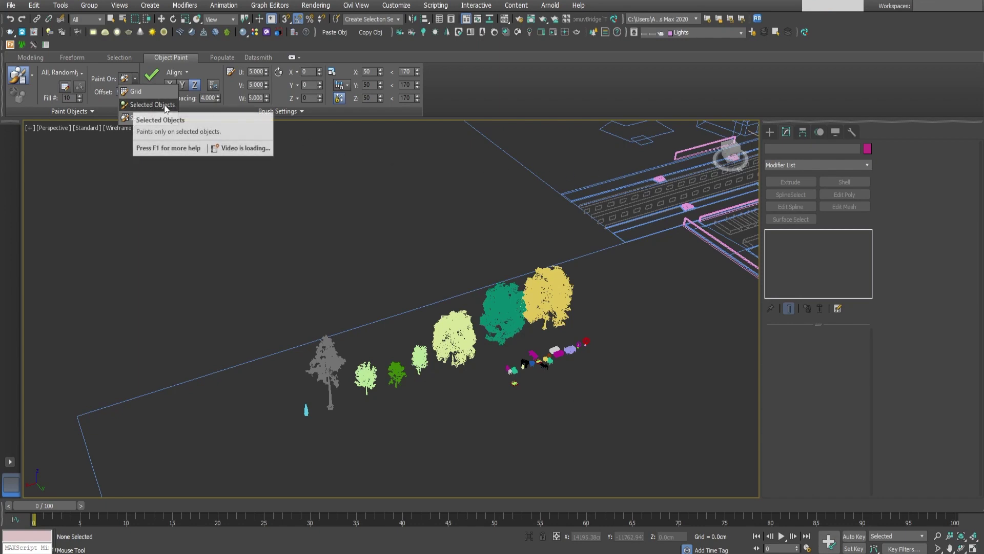
click(599, 250)
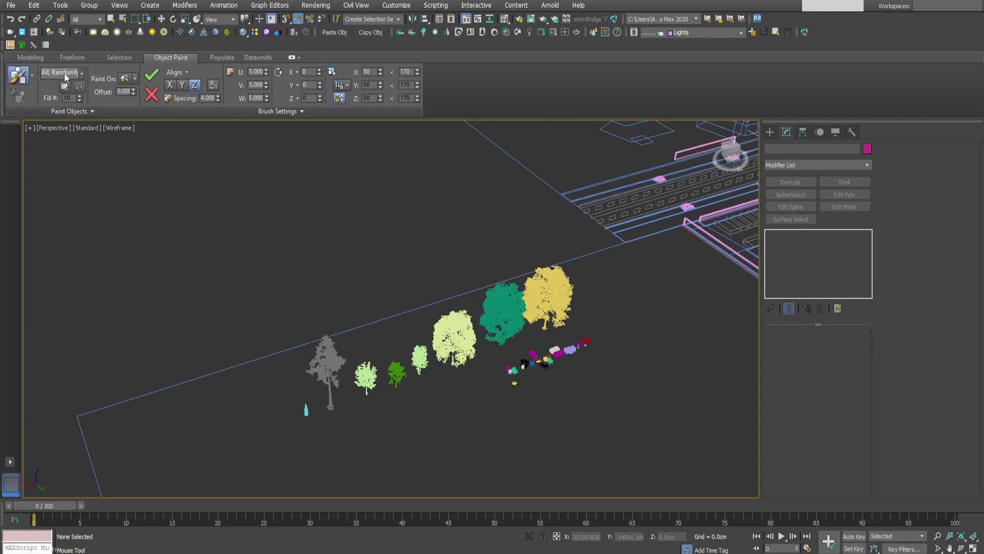
click(135, 78)
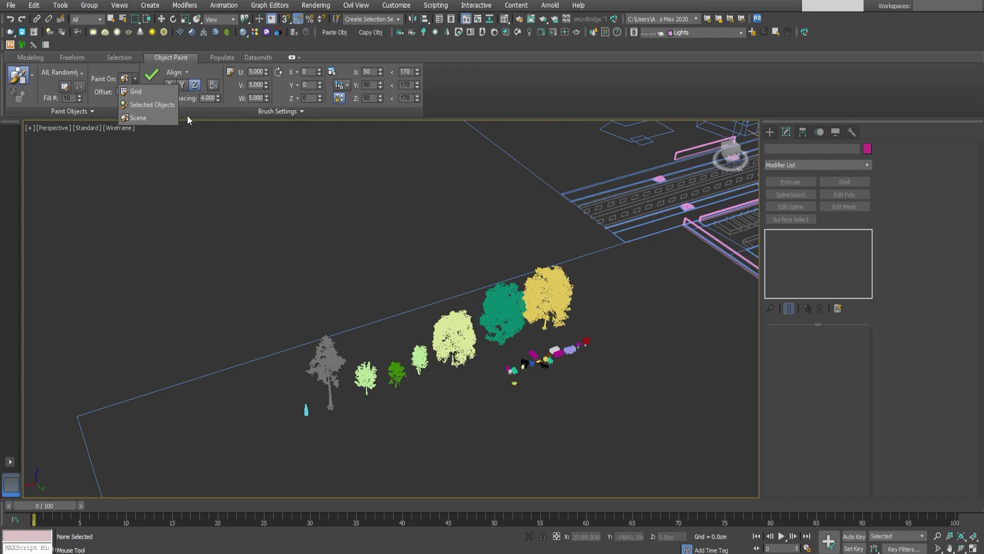
click(141, 104)
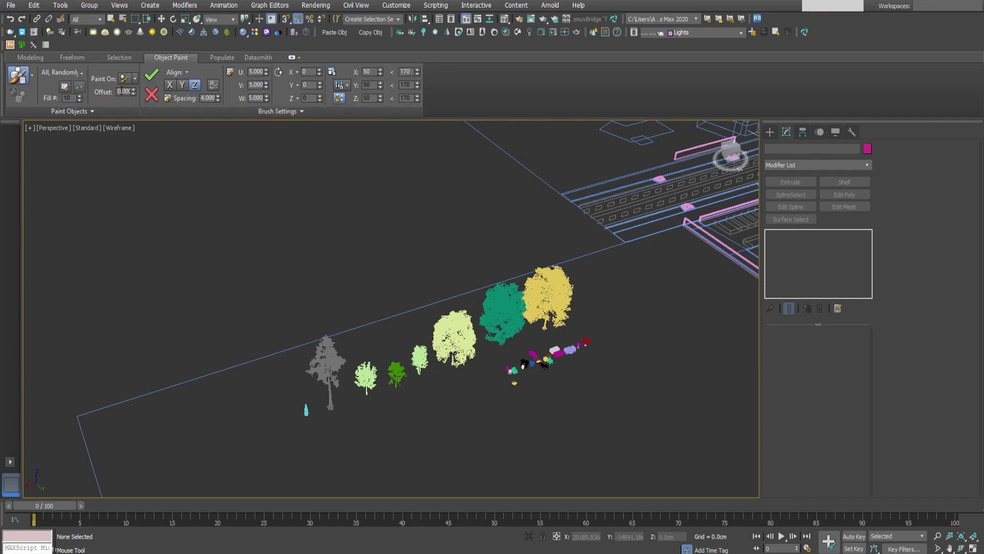
right_click(454, 234)
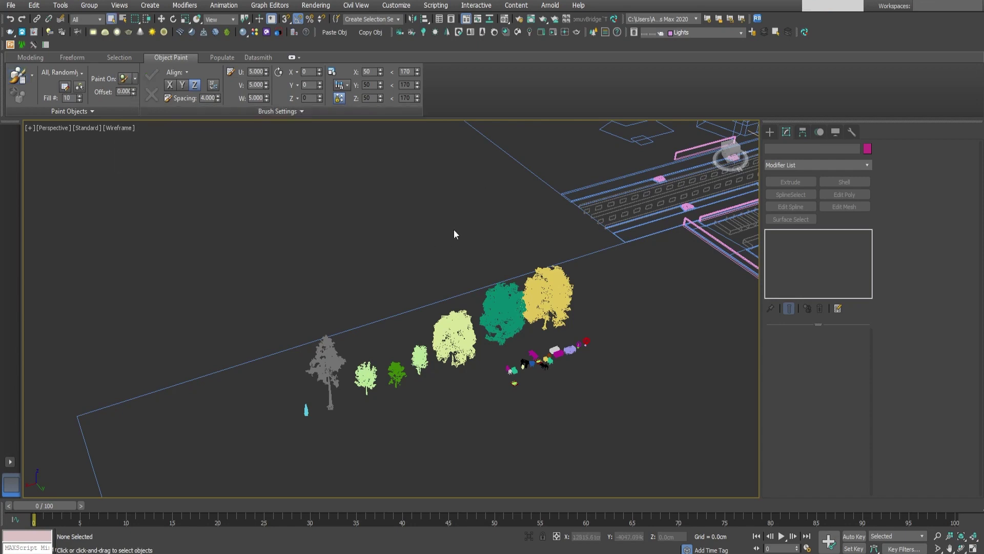
click(136, 79)
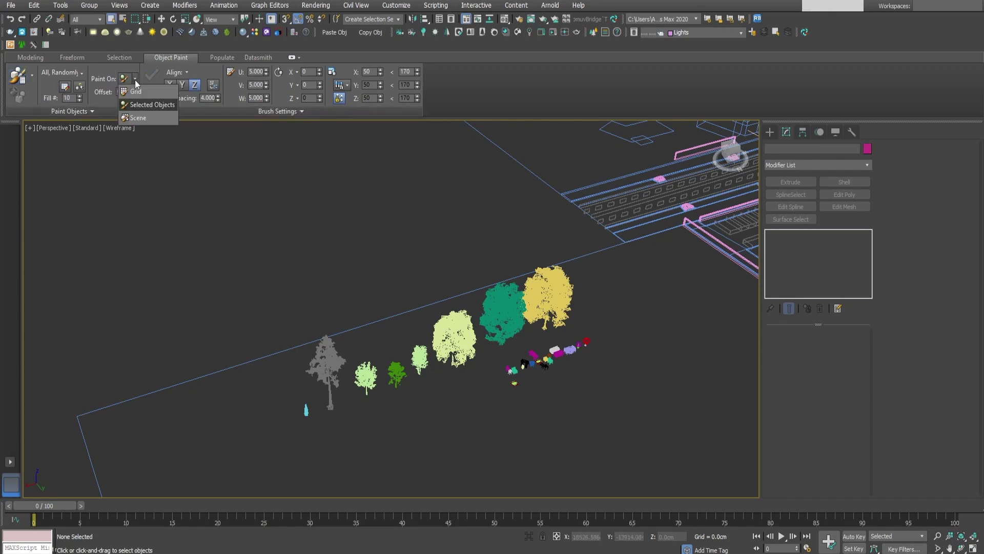
click(140, 107)
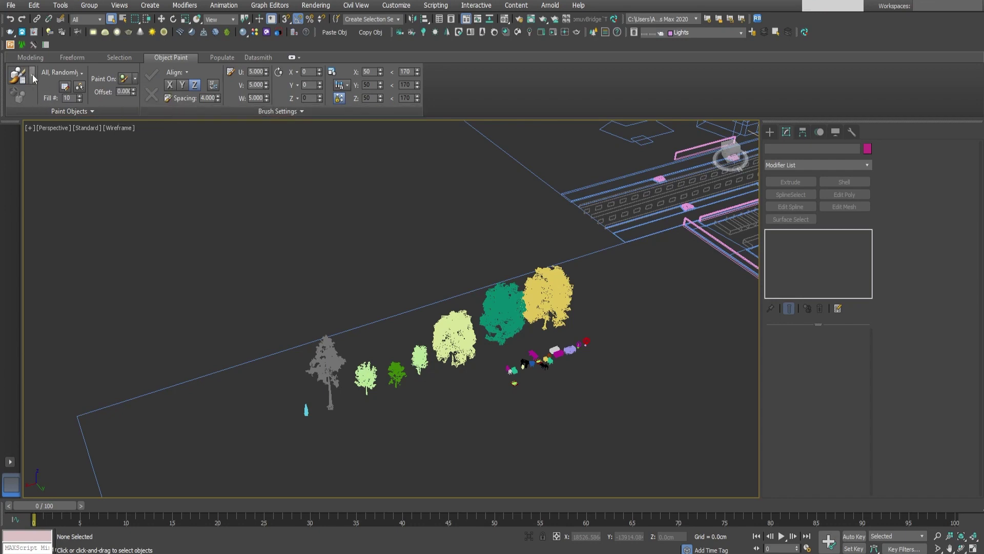
click(33, 76)
click(64, 105)
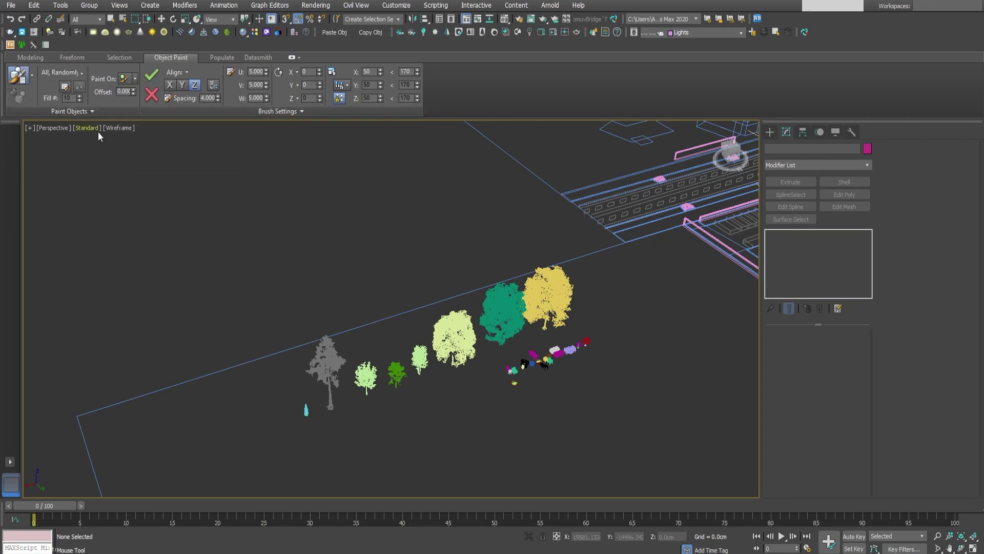
Select the Plane004 ground surface and switch the perspective view from wireframe to default shading.
click(478, 293)
scroll(339, 243, down, 8)
alt+middle_drag(396, 285, 518, 288)
scroll(550, 373, up, 3)
middle_drag(538, 351, 471, 254)
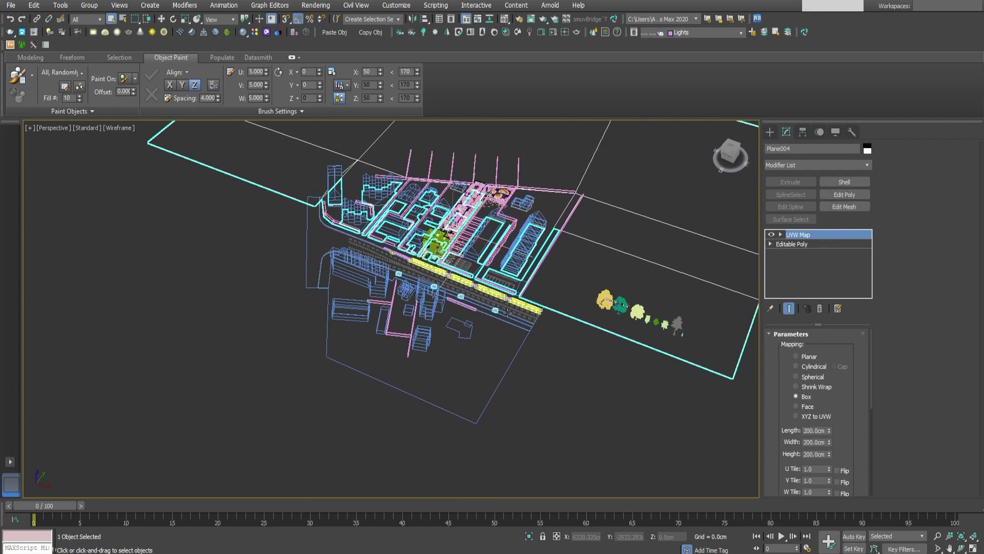
key(F3)
scroll(488, 306, up, 5)
alt+middle_drag(392, 280, 434, 319)
scroll(434, 320, up, 2)
mouse_move(434, 320)
middle_down()
mouse_move(437, 330)
mouse_move(424, 327)
middle_up()
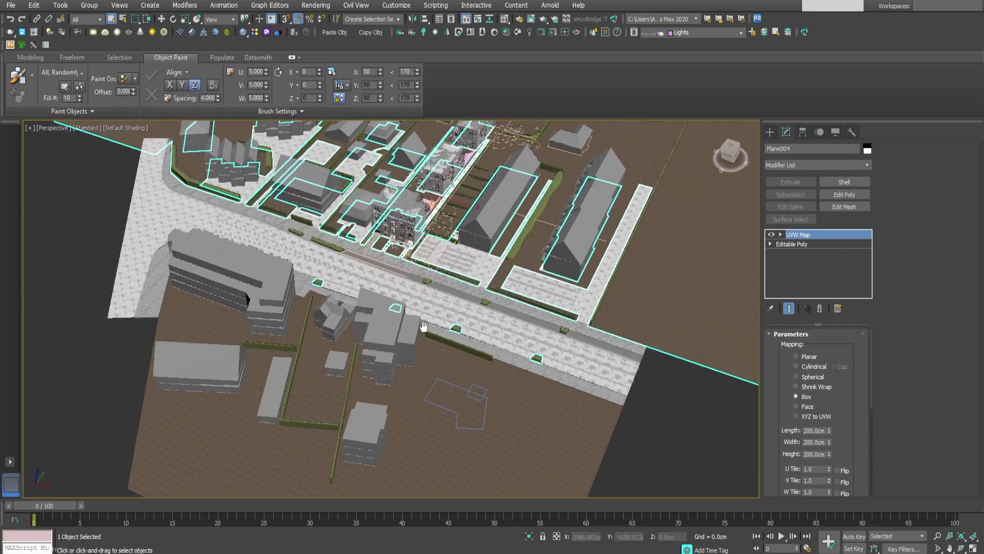
Add the planting beds along the building side of the road to the selection.
scroll(436, 279, up, 5)
scroll(518, 313, down, 2)
middle_drag(518, 313, 437, 391)
scroll(437, 391, up, 2)
middle_drag(385, 325, 449, 325)
middle_drag(537, 393, 373, 244)
scroll(374, 244, down, 2)
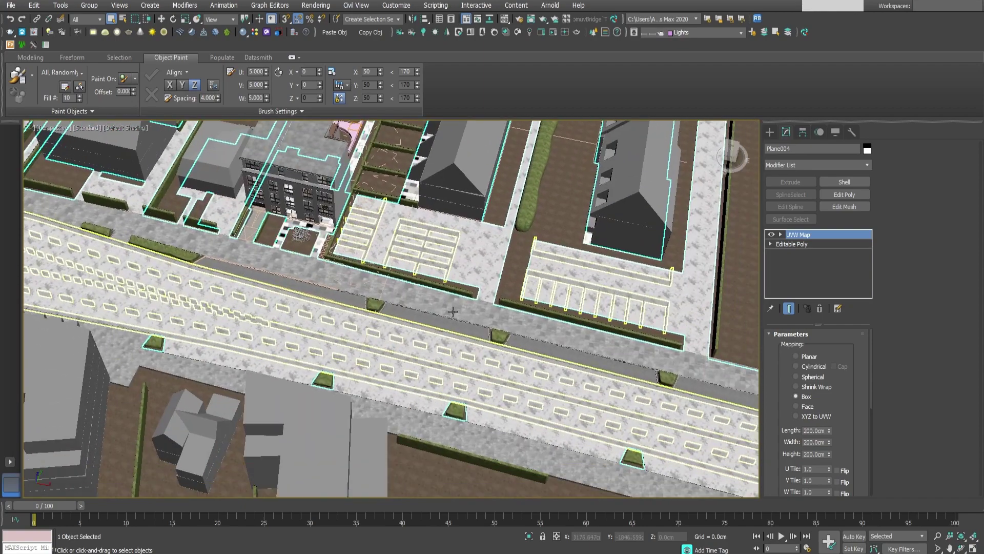
scroll(498, 333, up, 5)
ctrl+click(483, 322)
scroll(484, 322, down, 5)
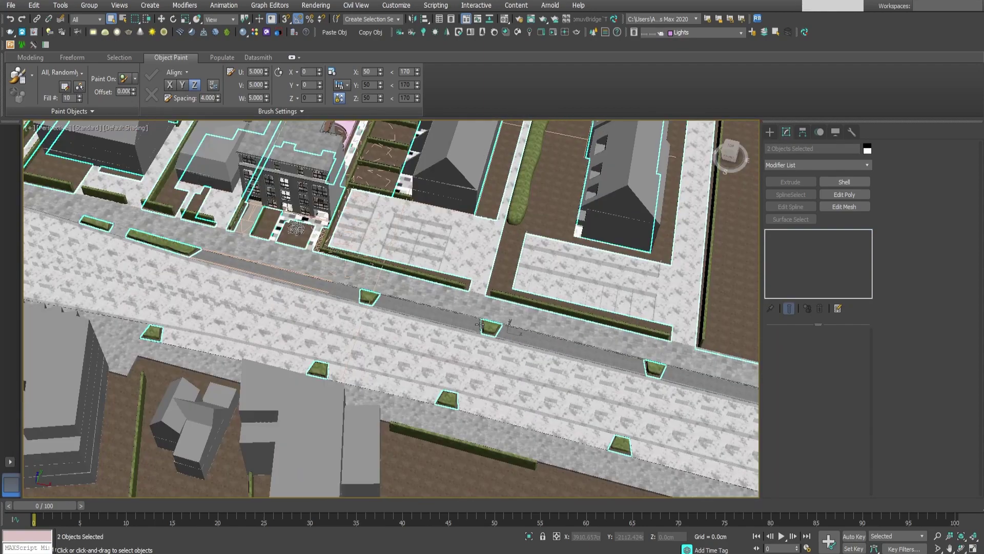
Start painting with the listed objects and place one tree on each of the four planters across the road from the apartment block.
middle_drag(483, 338, 577, 431)
alt+middle_drag(407, 341, 401, 357)
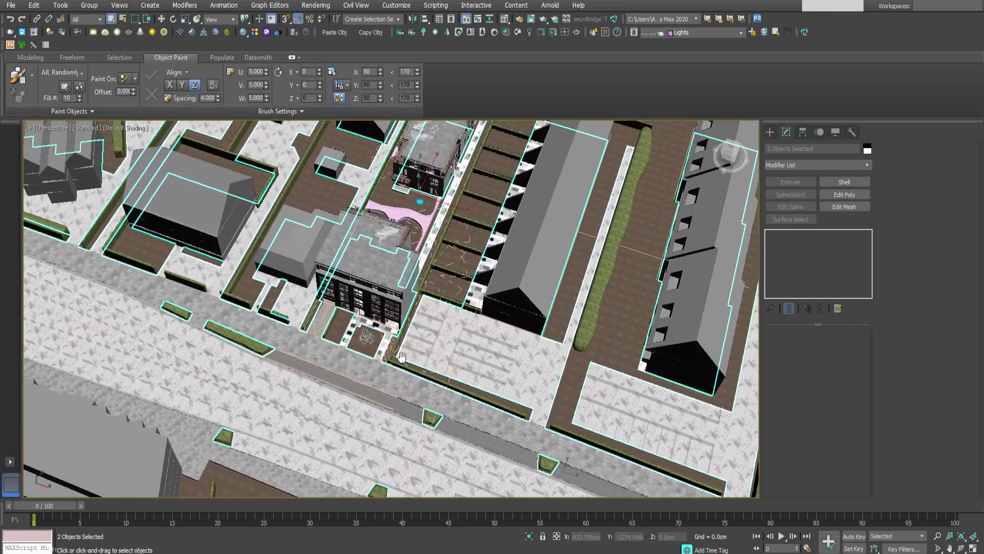
click(32, 77)
click(65, 105)
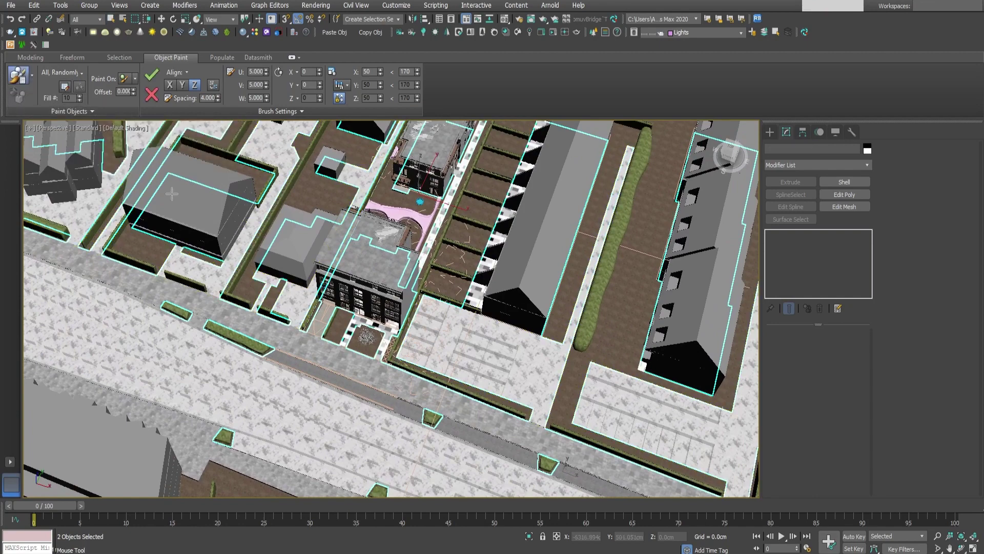
middle_drag(520, 390, 435, 203)
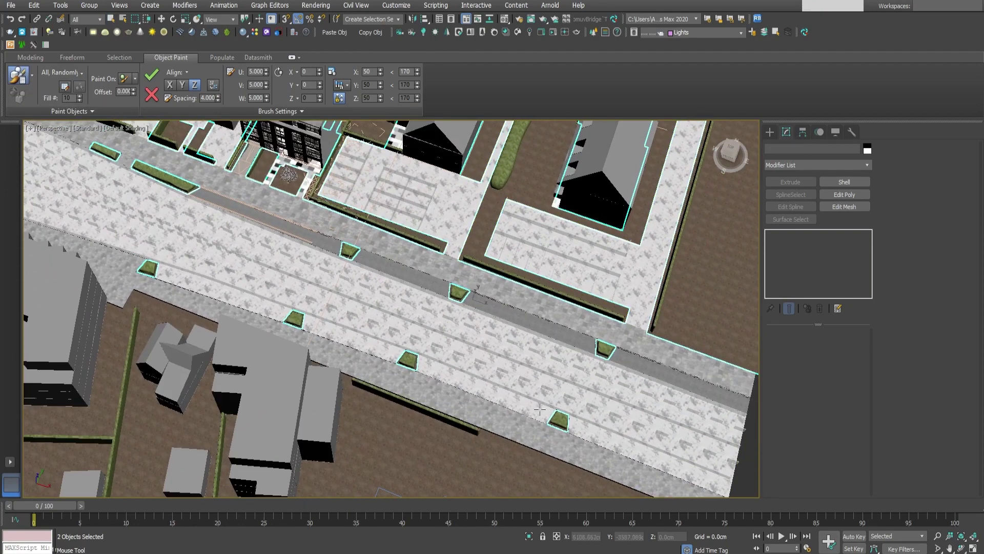
click(560, 421)
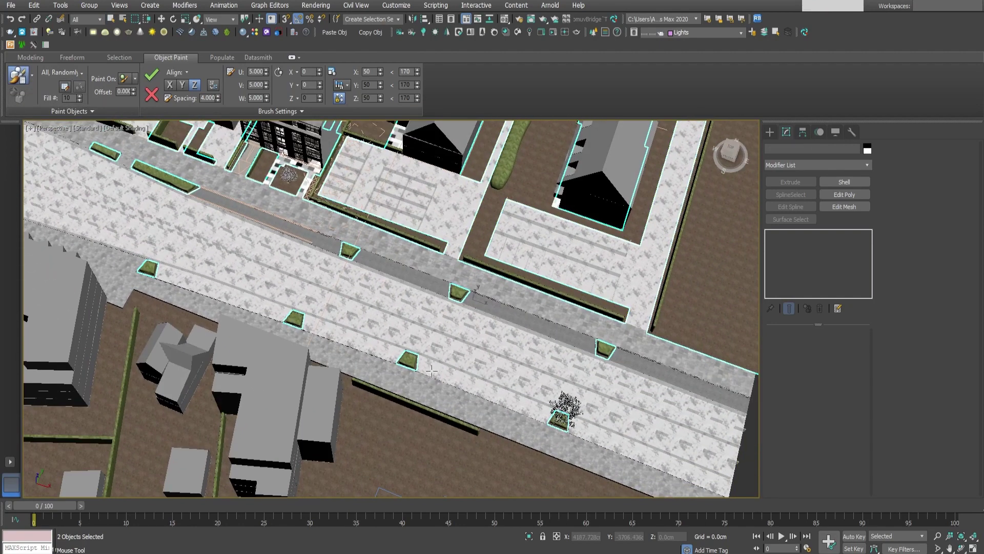
click(408, 359)
click(294, 319)
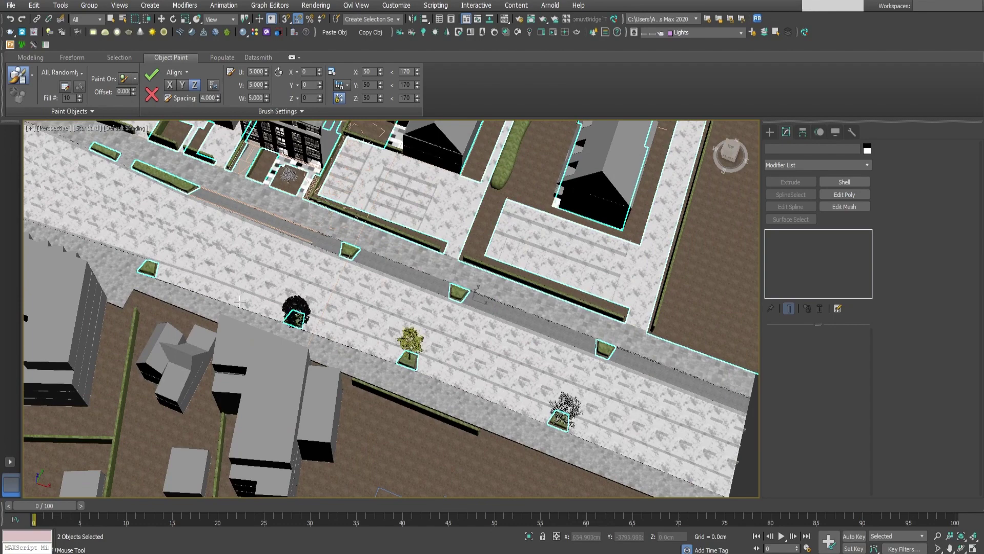
middle_drag(295, 319, 446, 356)
click(403, 342)
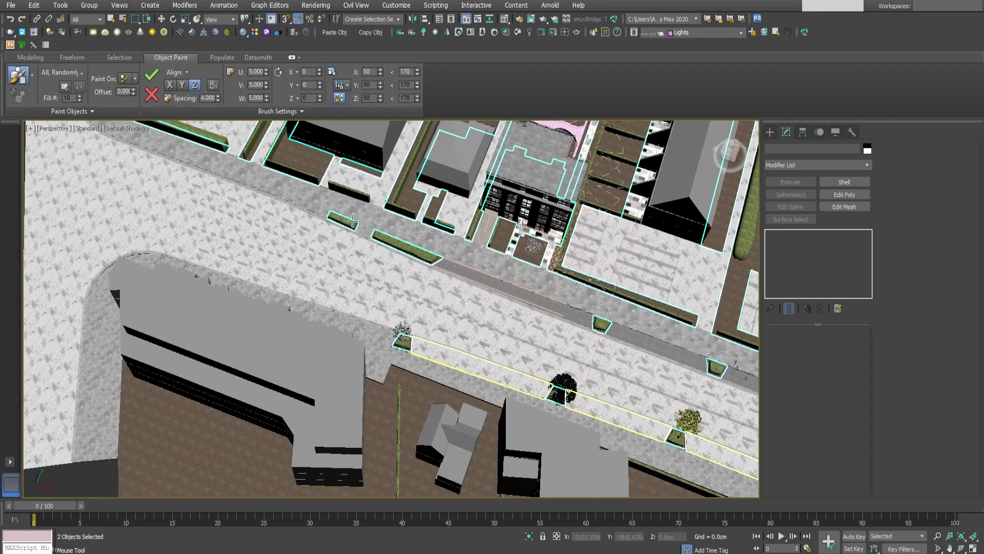
Place one tree on each of the five planting beds along the apartment-block side of the road.
click(349, 221)
click(403, 243)
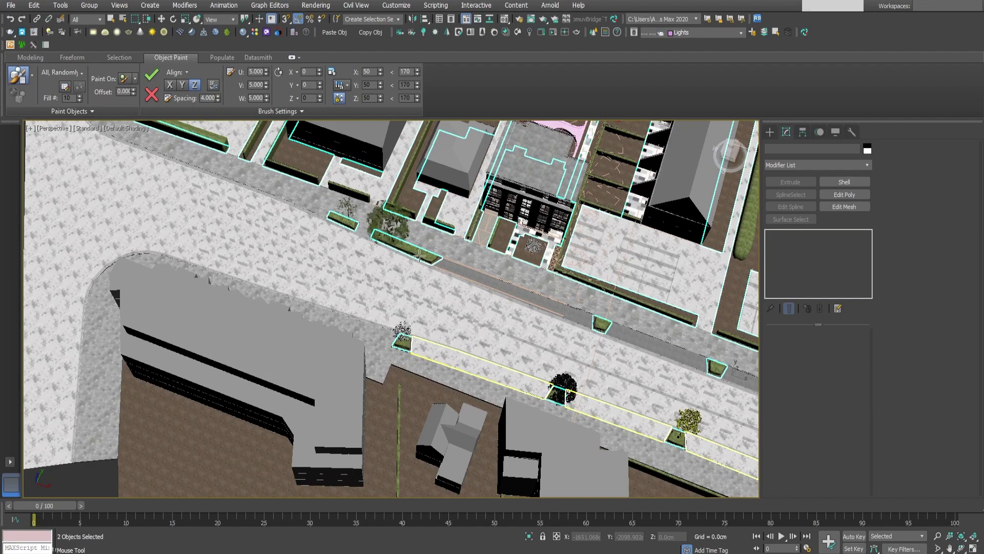
middle_drag(493, 301, 384, 285)
click(409, 271)
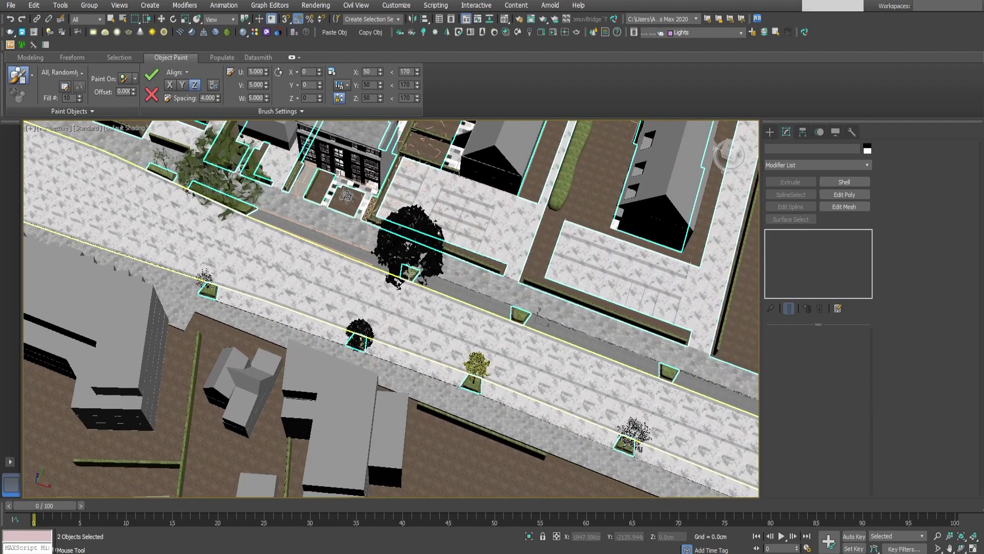
click(520, 313)
click(669, 372)
Paint a short row of trees along the strip between the two parking lots.
mouse_move(499, 285)
middle_down()
mouse_move(492, 280)
mouse_move(532, 342)
mouse_move(405, 364)
middle_up()
scroll(359, 353, up, 5)
click(297, 367)
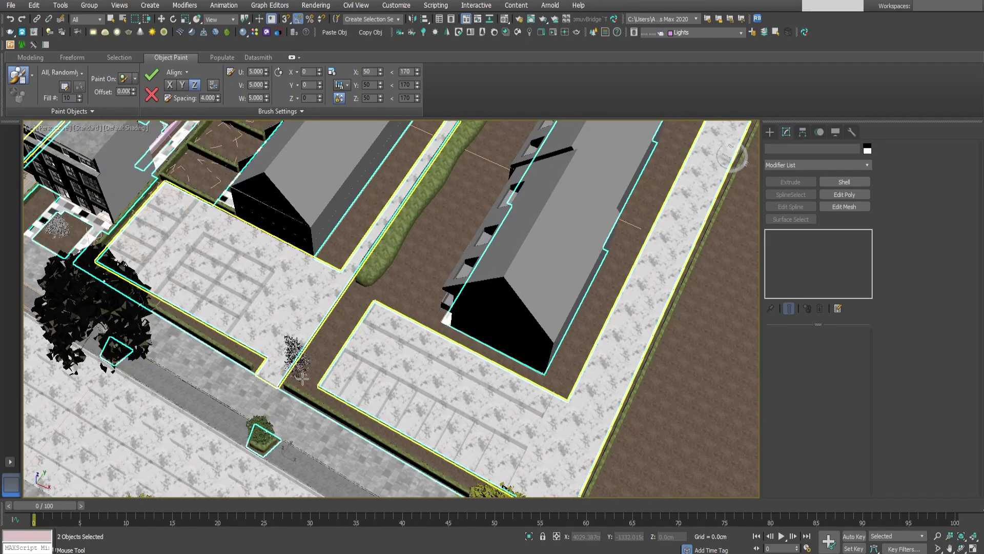
drag(319, 341, 361, 253)
Paint trees along the small garden plots beside the long building and place one near the farthest apartment block.
mouse_move(323, 248)
middle_down()
mouse_move(462, 336)
mouse_move(405, 361)
middle_up()
click(320, 296)
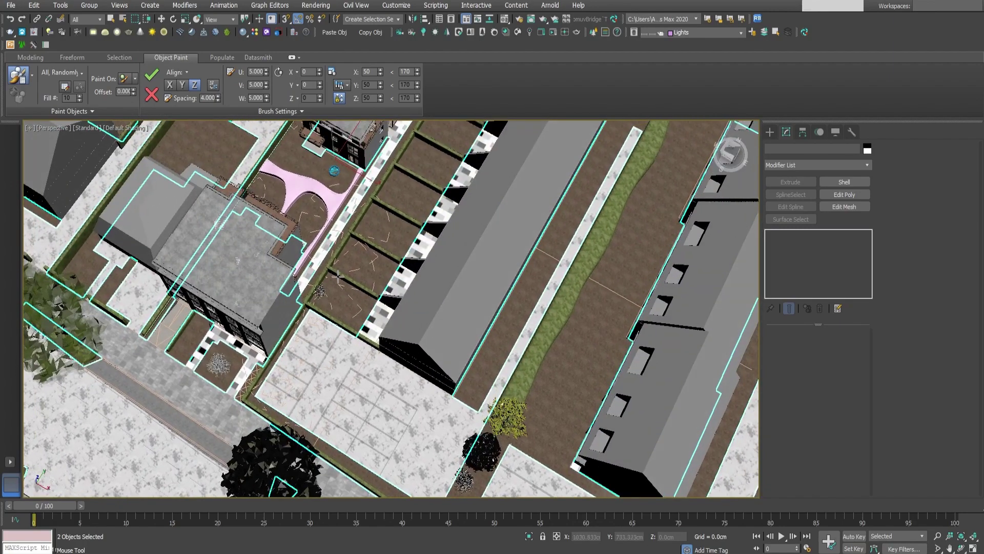
drag(328, 280, 364, 240)
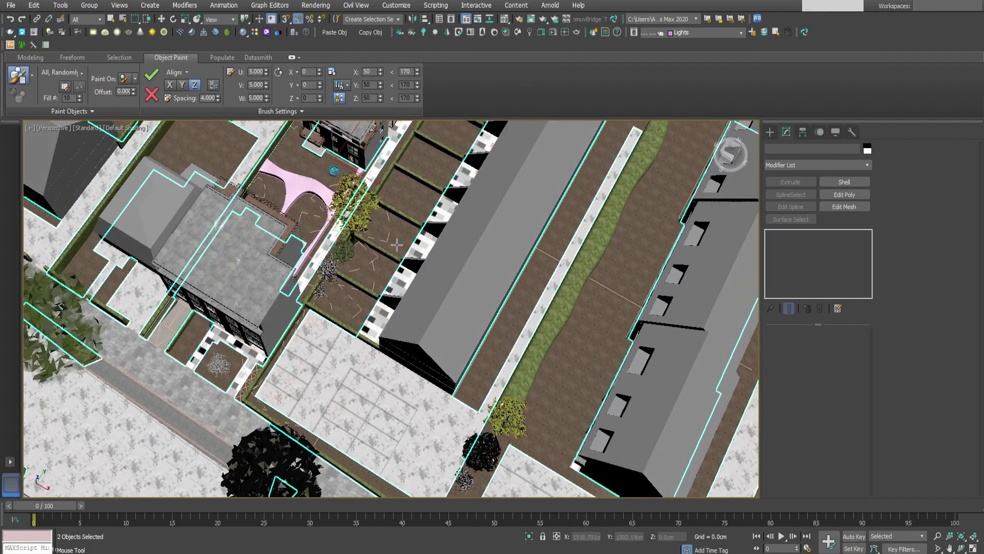
mouse_move(401, 263)
middle_down()
mouse_move(386, 320)
mouse_move(340, 270)
mouse_move(364, 384)
mouse_move(377, 388)
middle_up()
click(592, 235)
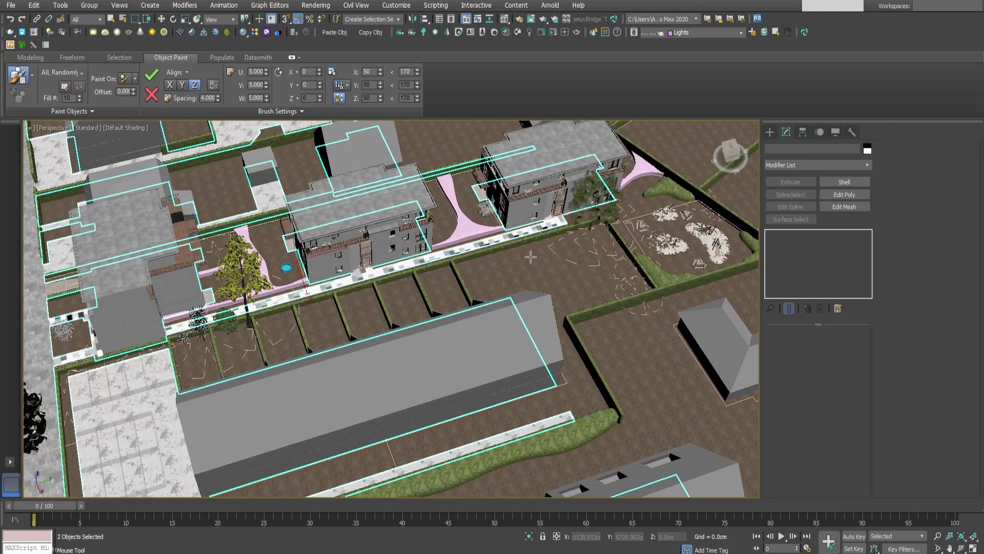
Paint two short rows of trees in the gardens around the small grey houses behind the apartment blocks.
alt+middle_drag(586, 278, 576, 260)
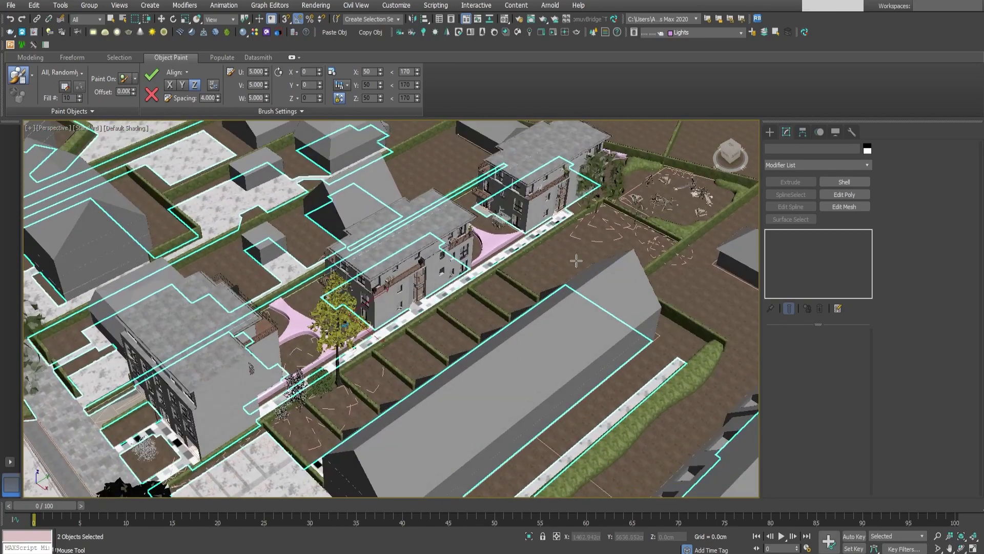
alt+middle_drag(605, 231, 522, 266)
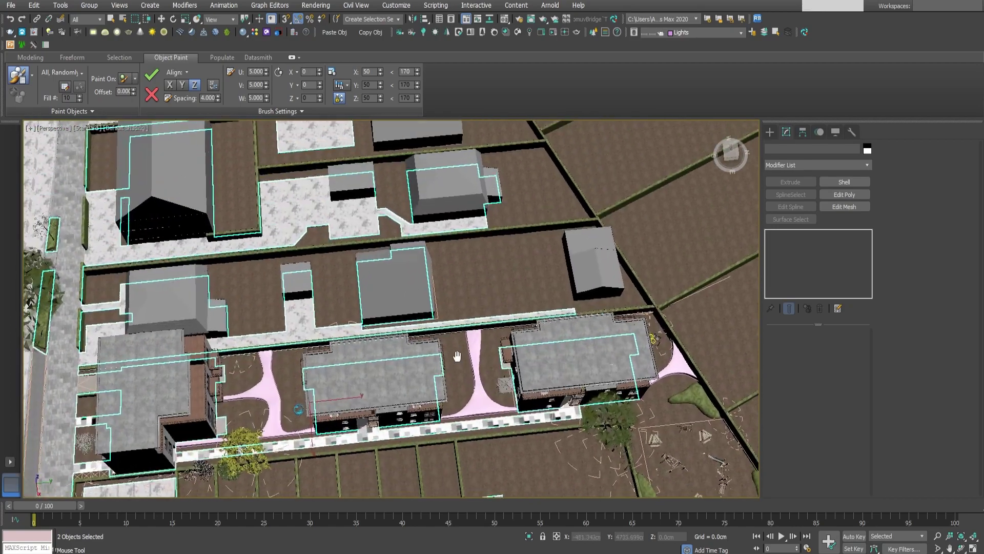
alt+middle_drag(440, 230, 453, 358)
mouse_move(454, 303)
mouse_down()
mouse_move(452, 266)
mouse_move(535, 260)
mouse_move(543, 292)
mouse_move(496, 309)
mouse_up()
mouse_move(464, 331)
alt+middle_down()
mouse_move(530, 284)
mouse_move(333, 353)
alt+middle_up()
drag(316, 350, 342, 374)
middle_drag(348, 394, 436, 381)
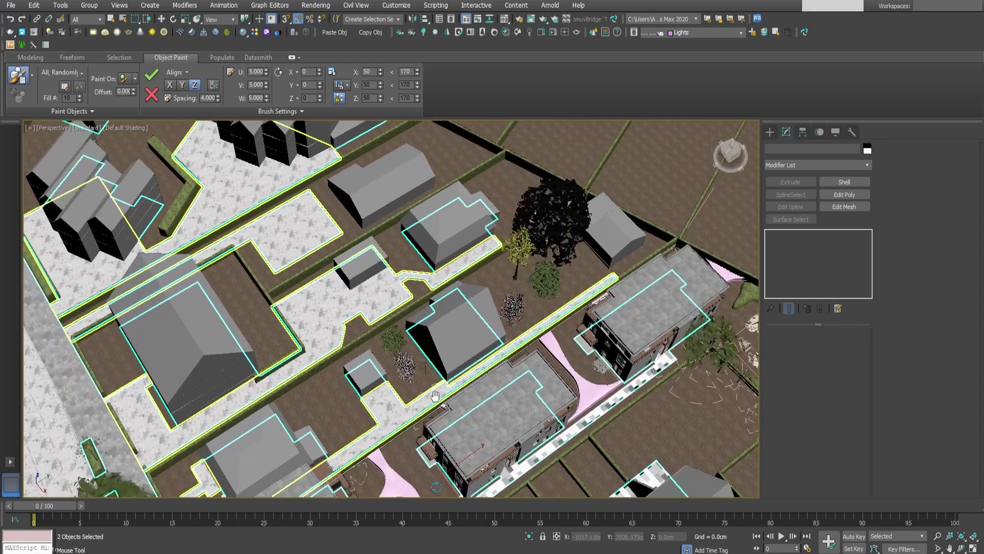
Set the paint brush's spacing to 0.
double_click(208, 98)
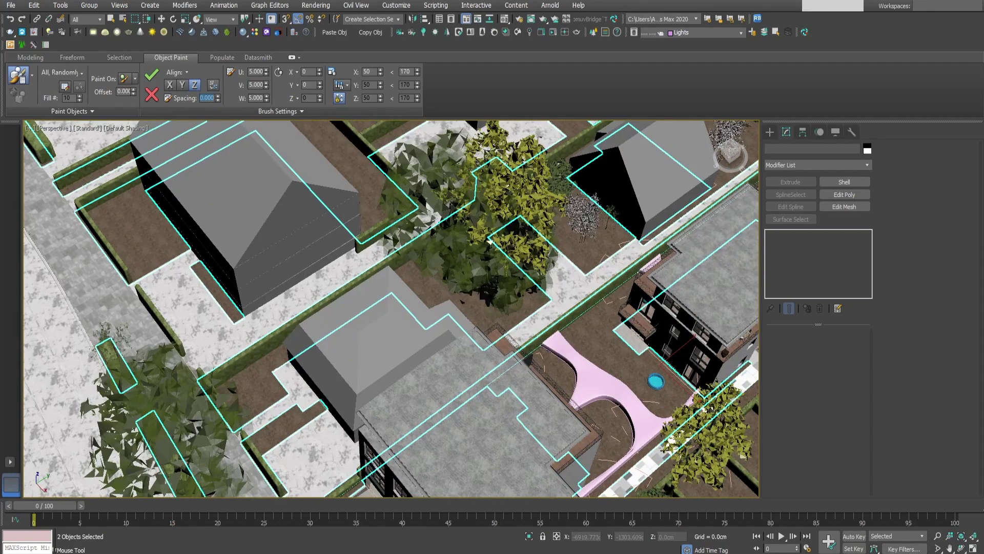
key(Return)
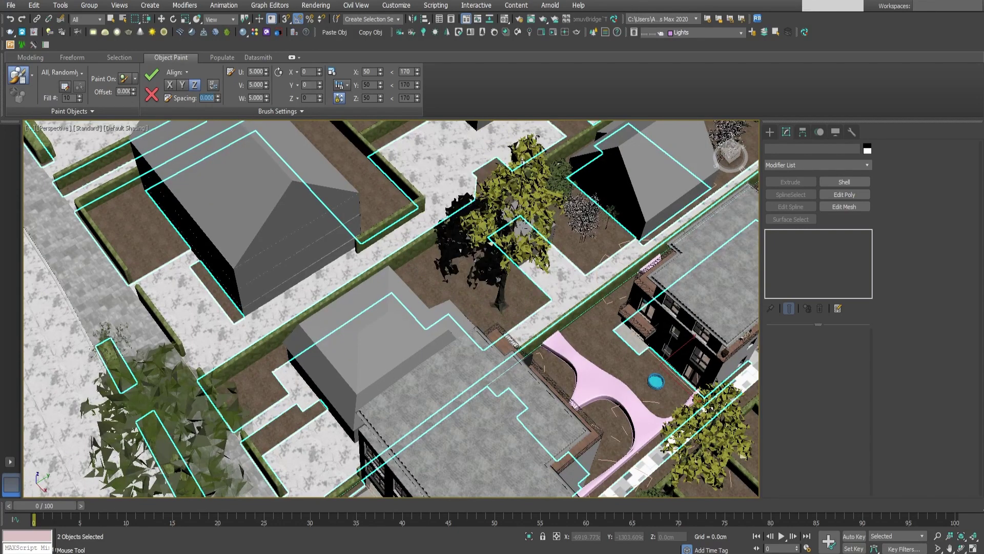
middle_drag(438, 259, 586, 302)
scroll(455, 293, down, 4)
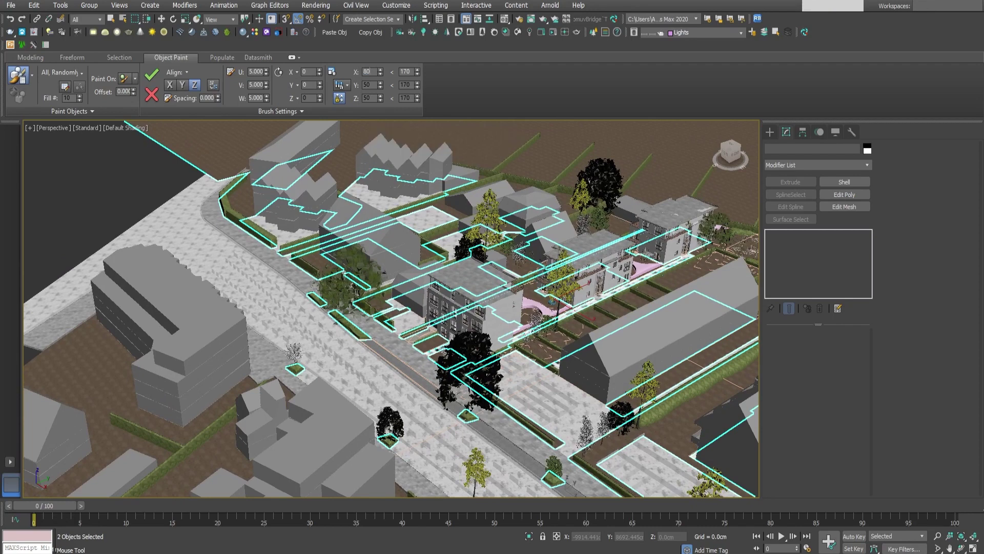
Set the paint brush's random scale range to a minimum of 80 and a maximum of 140 on all axes.
key(Return)
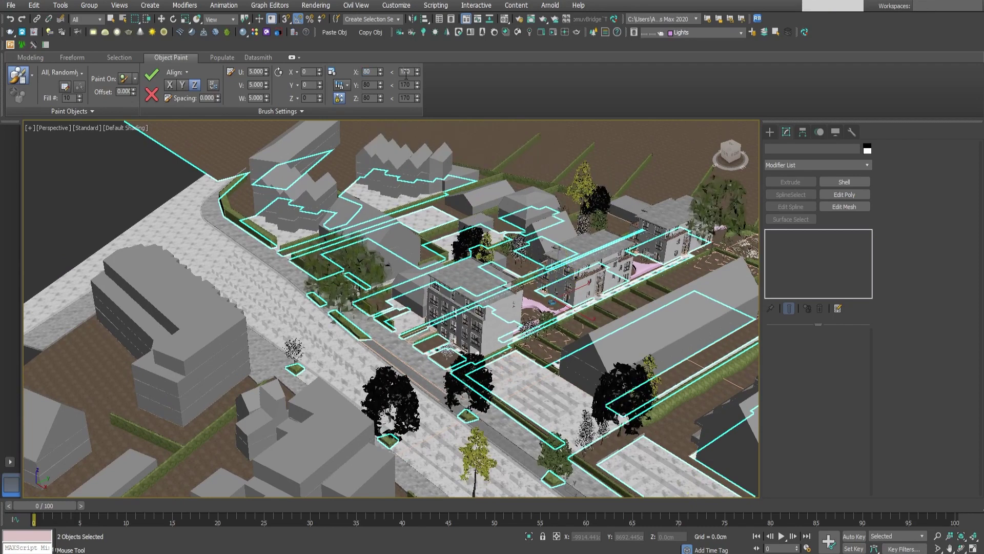
text(1)
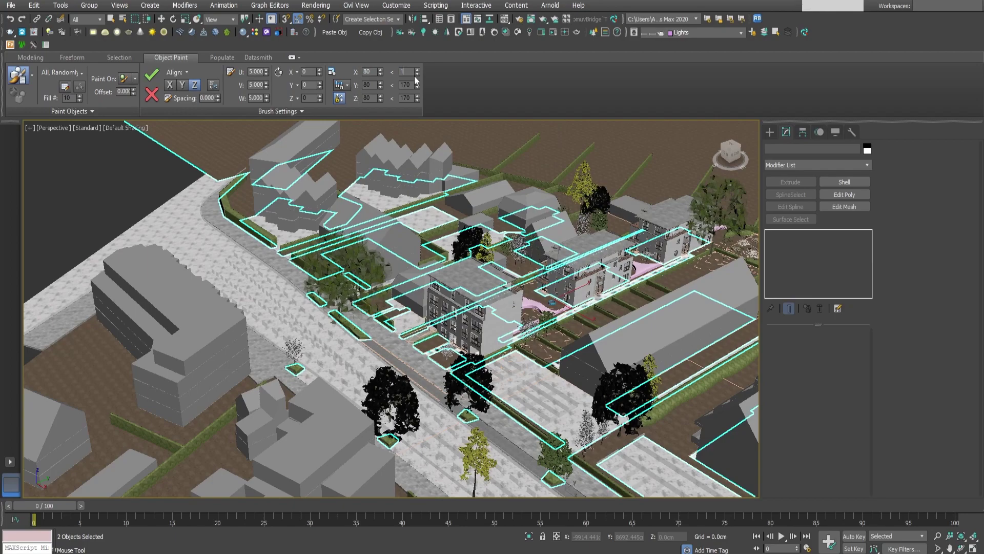
text(40)
key(Return)
middle_drag(666, 305, 570, 271)
middle_drag(627, 317, 578, 307)
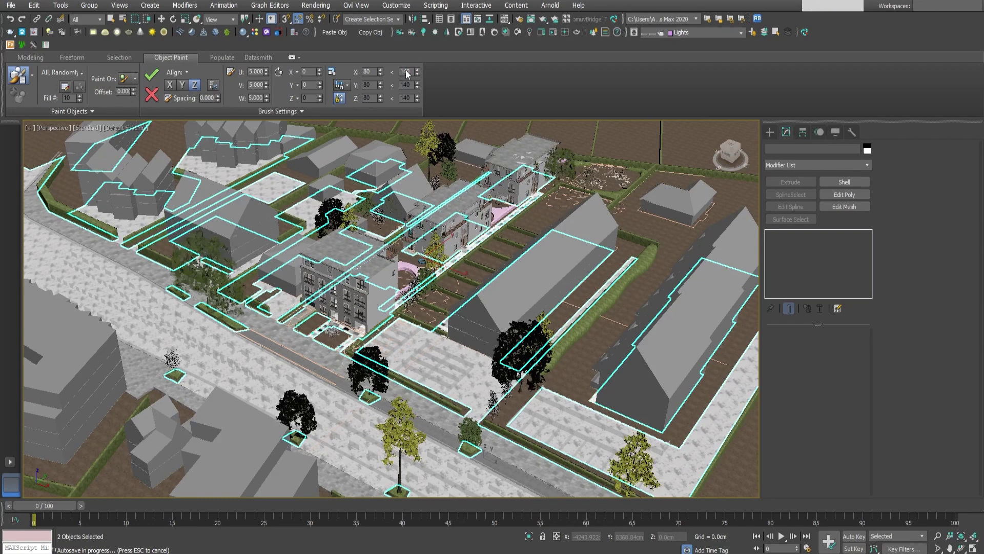
Interrupt the autosave and set the random scale's maximum to 170 on all axes.
key(Escape)
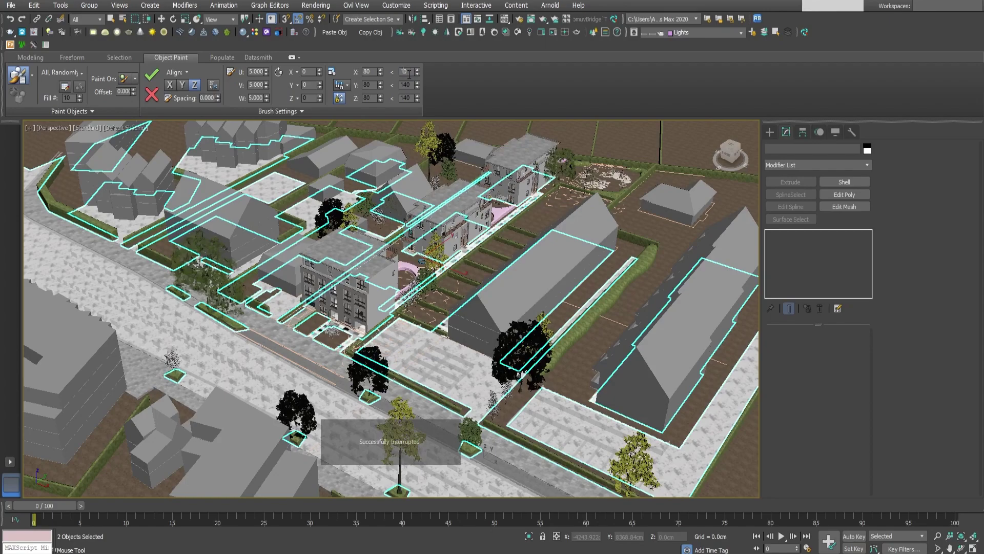
text(7)
key(Return)
Set the brush's U, V and W scatter values to 0.
mouse_move(530, 260)
middle_down()
mouse_move(602, 254)
mouse_move(502, 246)
middle_up()
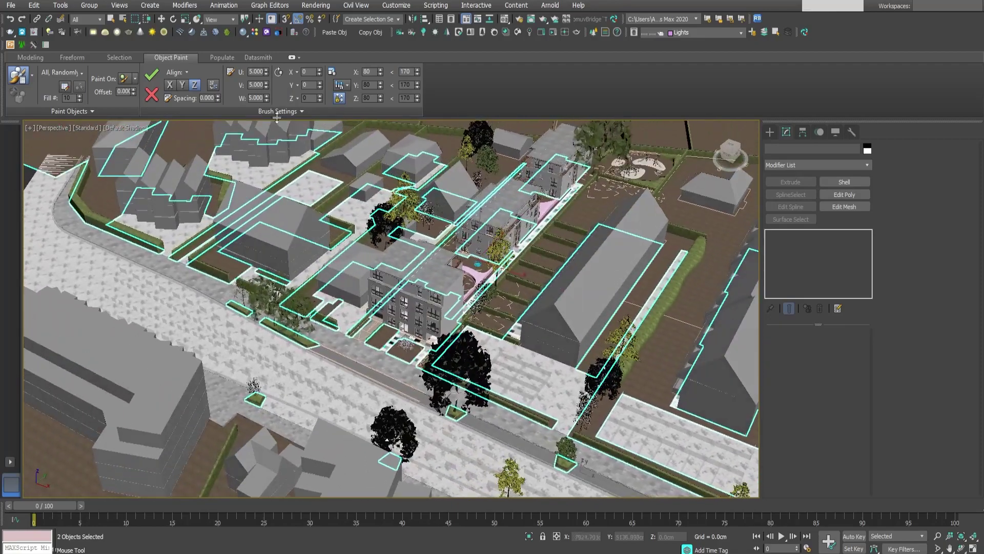
double_click(259, 85)
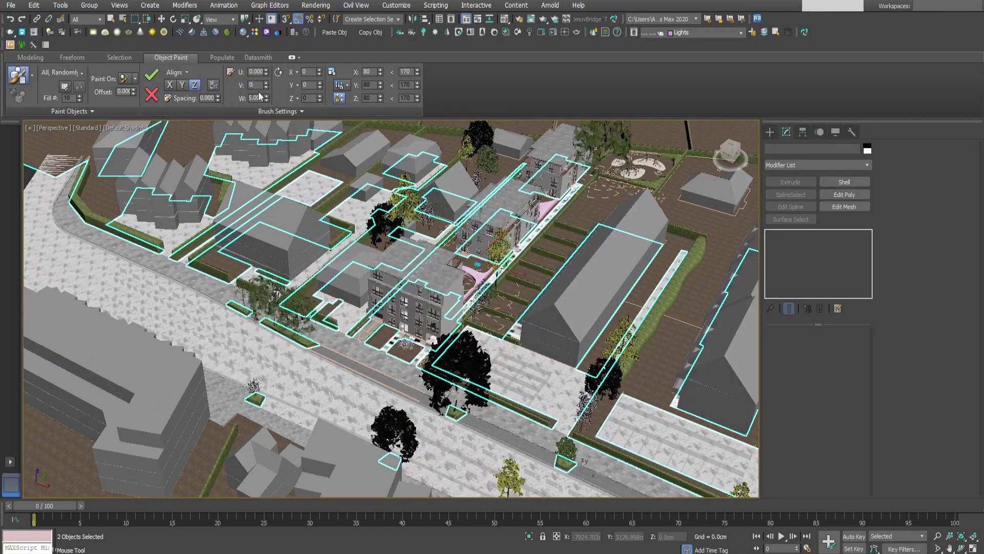
click(259, 96)
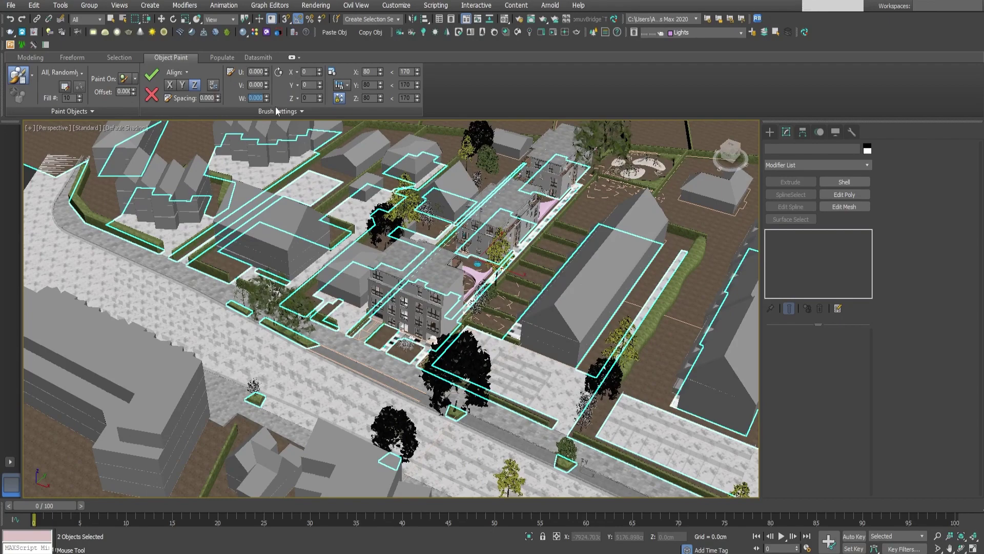
Place individual trees in the gardens among the small grey houses and in the hedged plot behind the wide grey house.
middle_drag(382, 240, 579, 234)
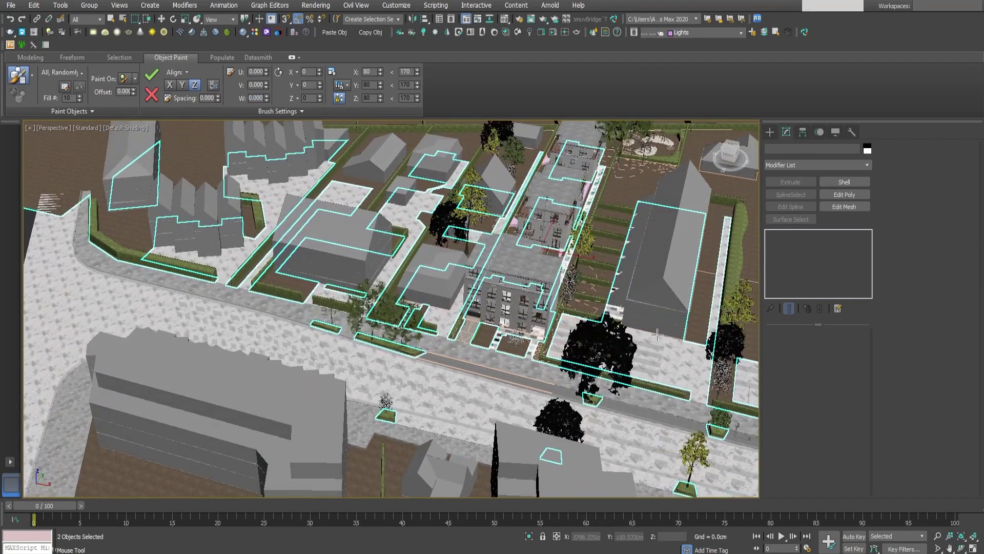
alt+middle_drag(619, 378, 440, 301)
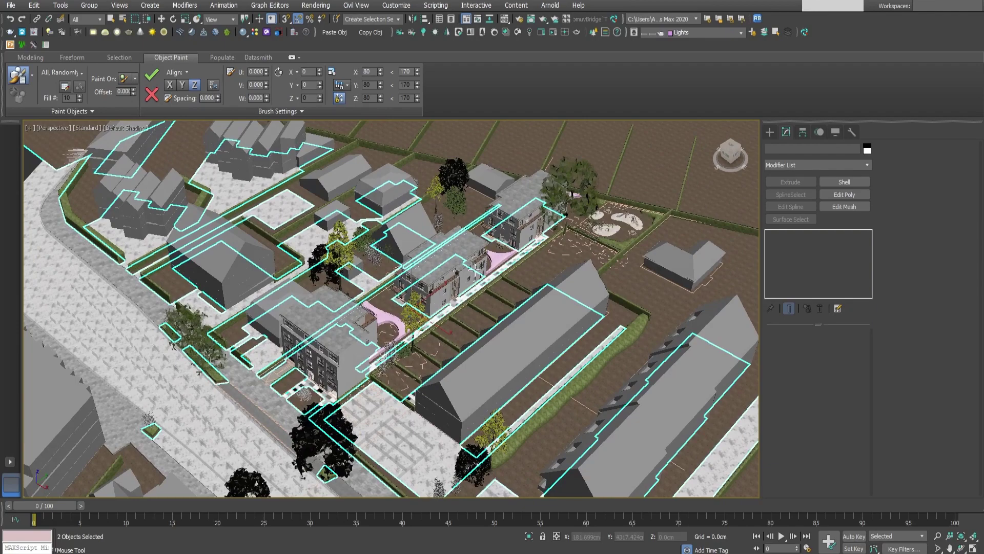
alt+middle_drag(474, 269, 499, 276)
middle_drag(430, 271, 447, 254)
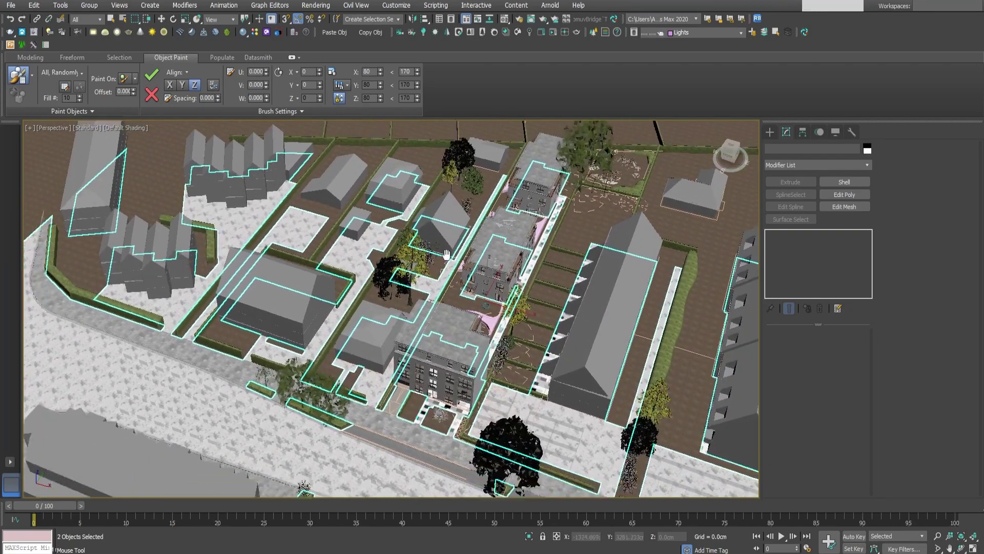
scroll(441, 241, up, 6)
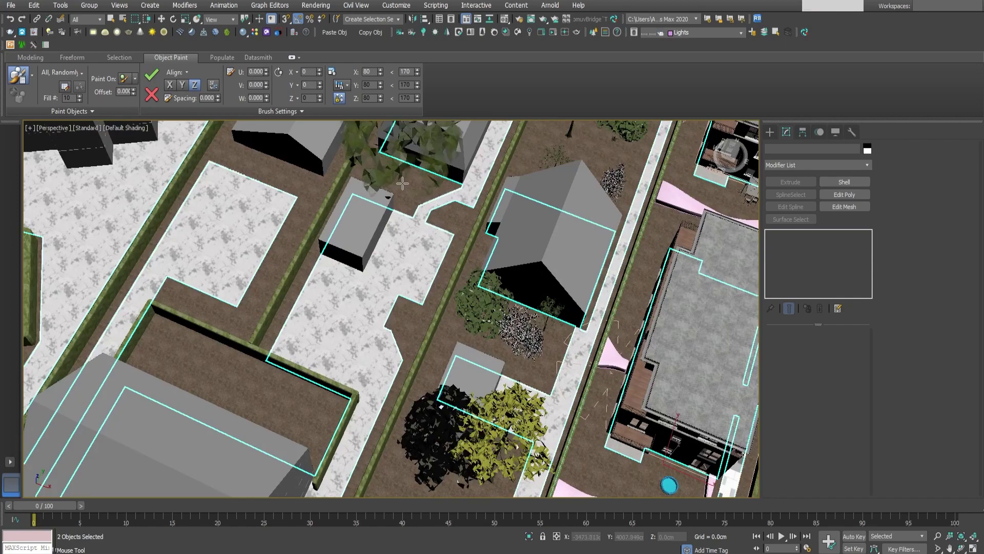
click(454, 216)
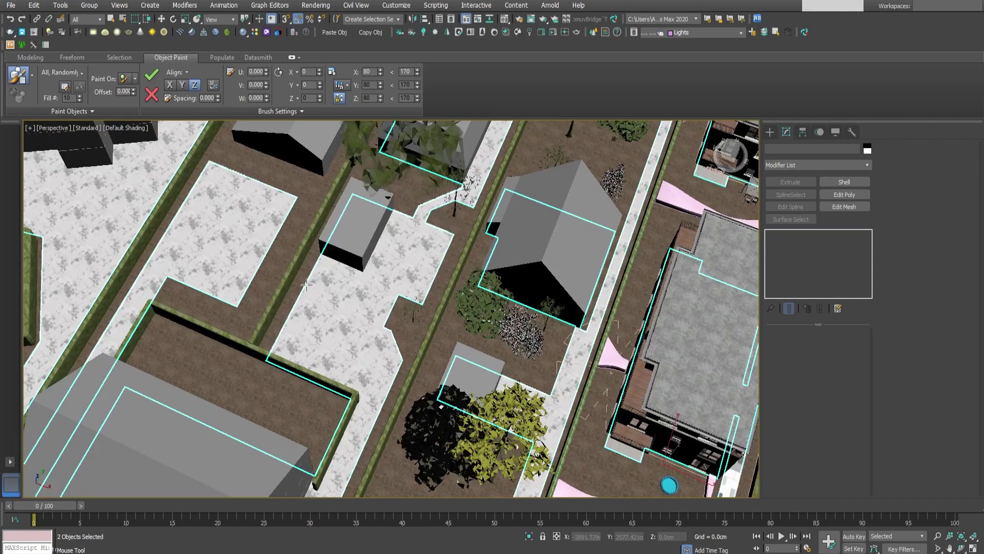
click(277, 391)
click(213, 377)
scroll(230, 291, down, 3)
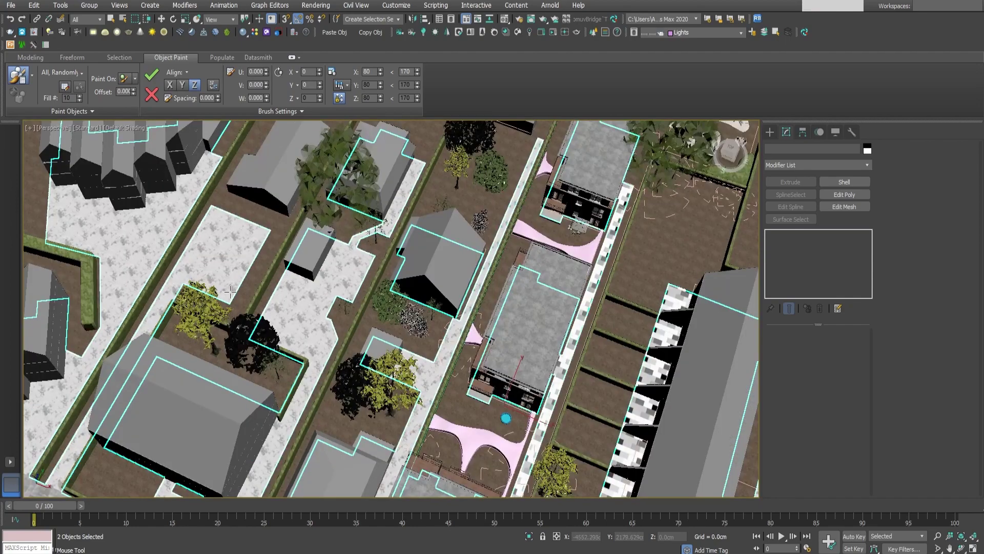
Place a few trees on the ground between the last apartment block and the far end of the long building, and end painting.
scroll(230, 291, down, 4)
alt+middle_drag(394, 348, 389, 318)
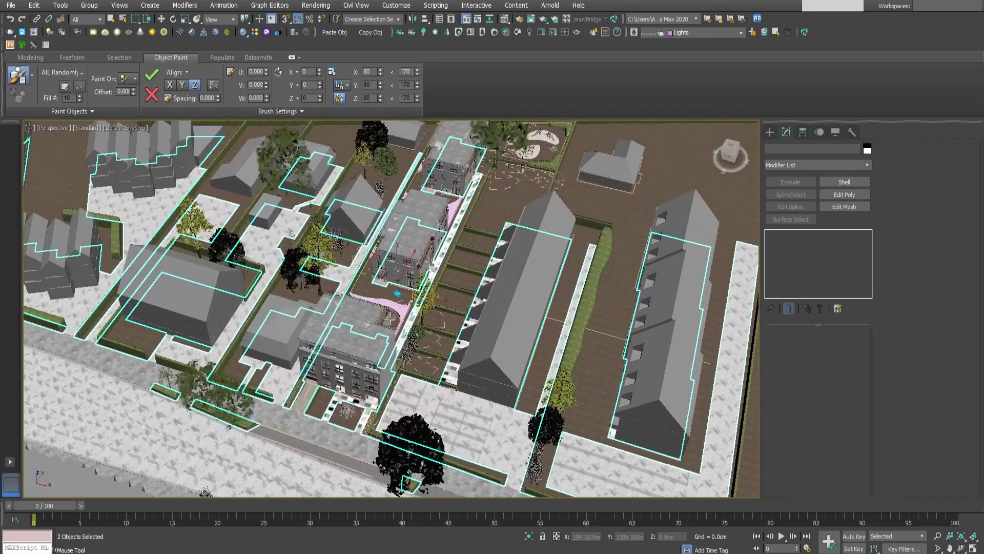
click(488, 215)
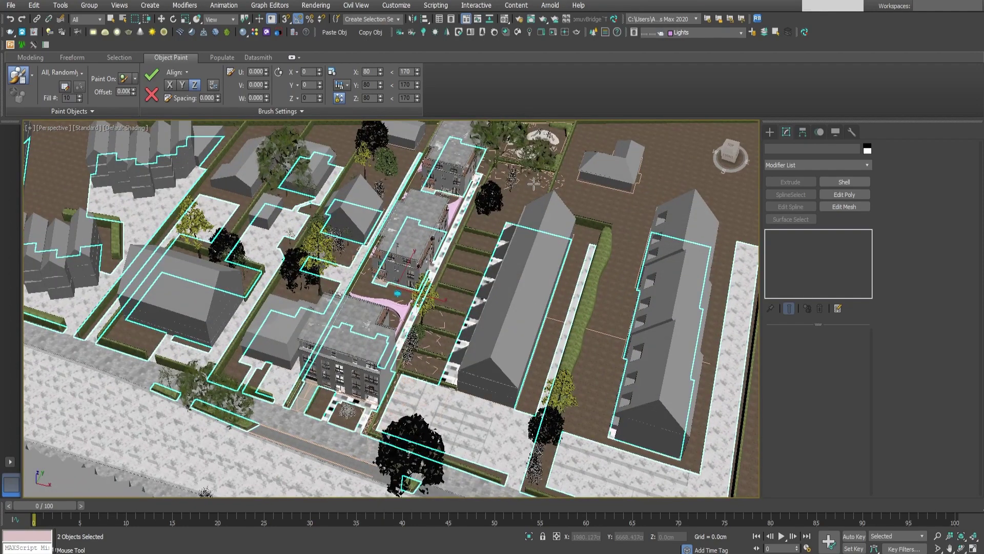
right_click(449, 258)
Select the Balmin Teak table proxy in the row of outdoor furniture beside the source trees, outside the site.
scroll(527, 246, down, 4)
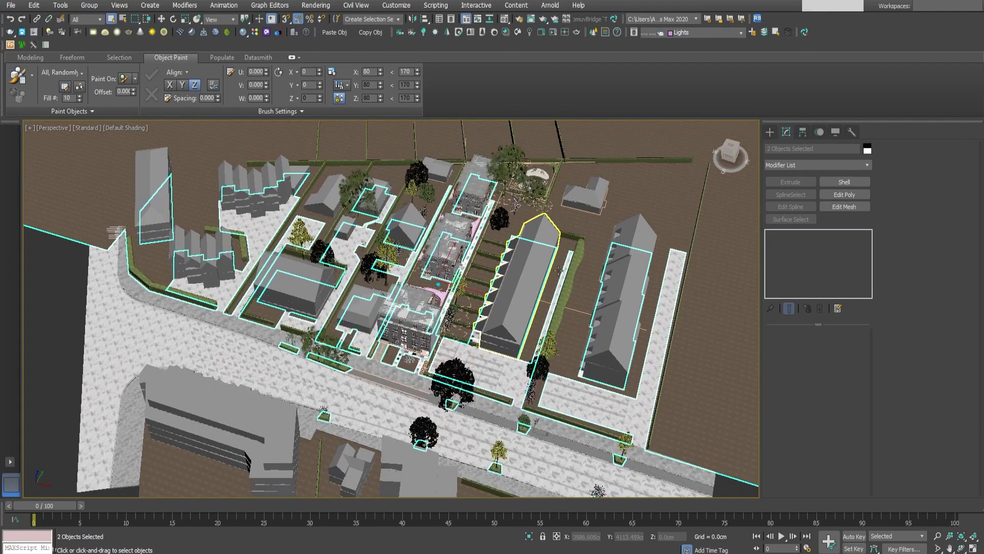
mouse_move(527, 246)
middle_down()
mouse_move(441, 225)
mouse_move(416, 254)
mouse_move(615, 267)
mouse_move(506, 276)
middle_up()
scroll(527, 255, up, 3)
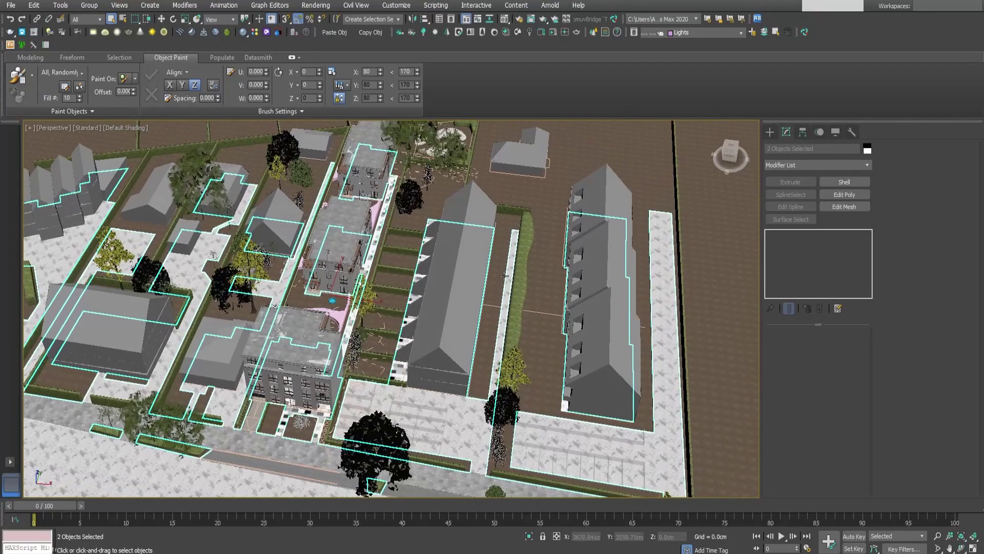
scroll(416, 297, down, 4)
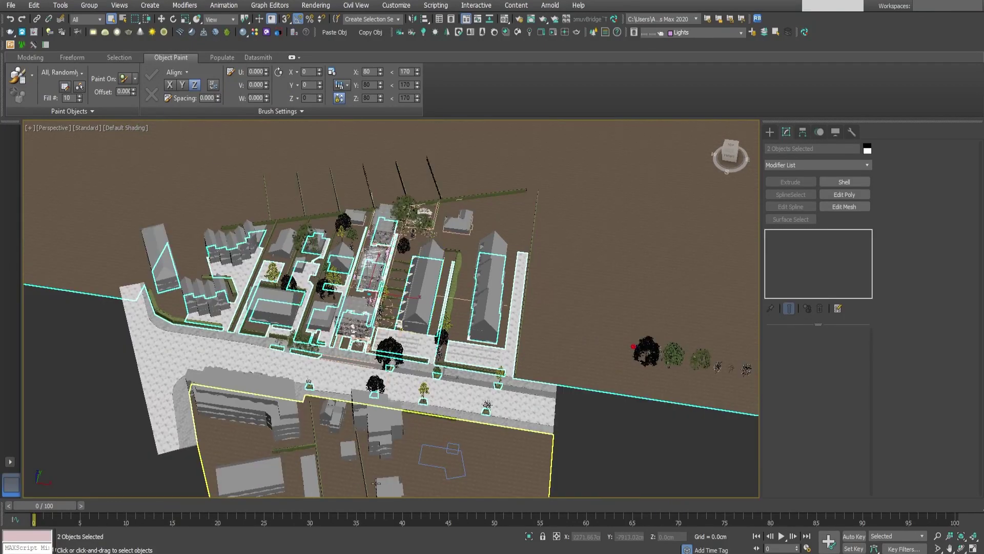
scroll(405, 286, up, 5)
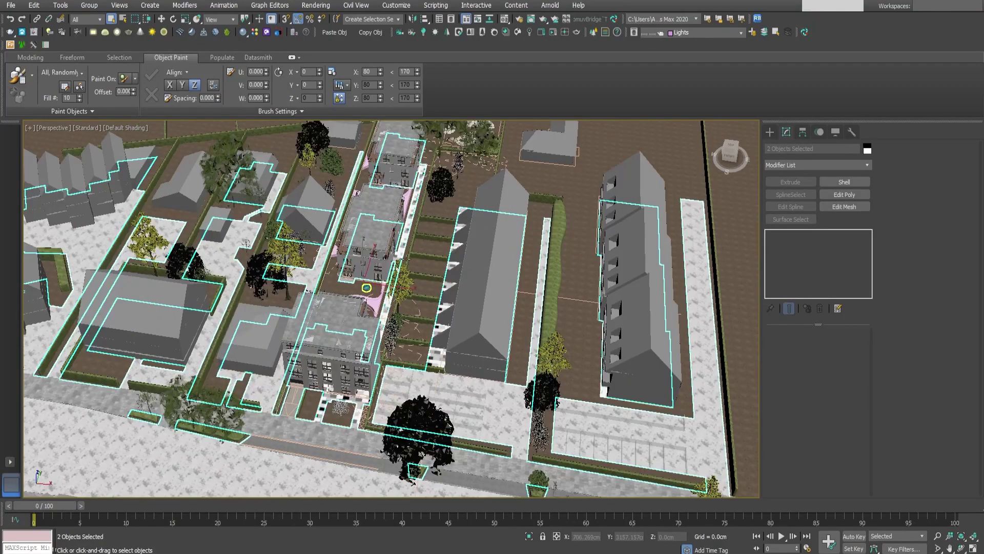
middle_drag(407, 260, 177, 183)
scroll(513, 301, down, 3)
middle_drag(177, 183, 521, 256)
alt+middle_drag(520, 256, 502, 256)
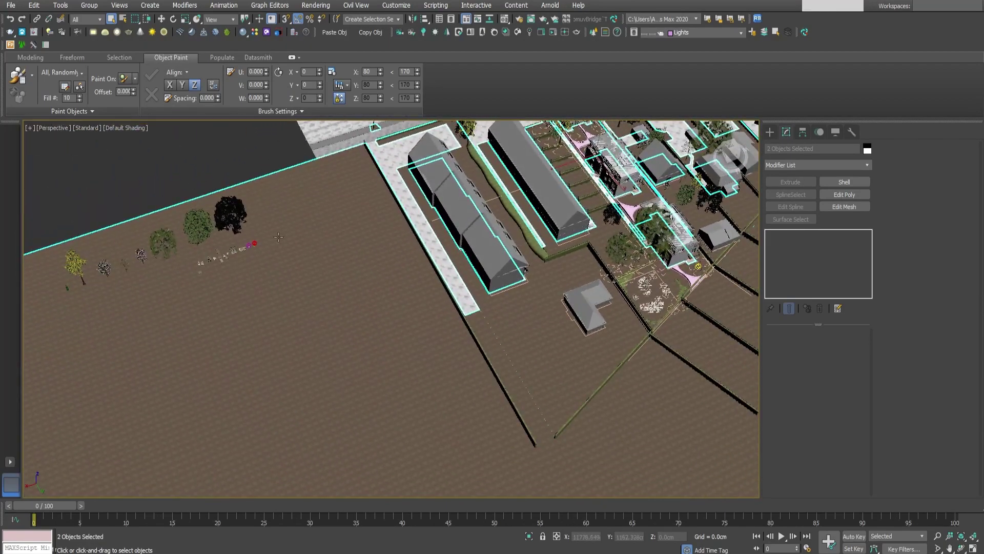
middle_drag(302, 253, 437, 272)
scroll(427, 256, up, 5)
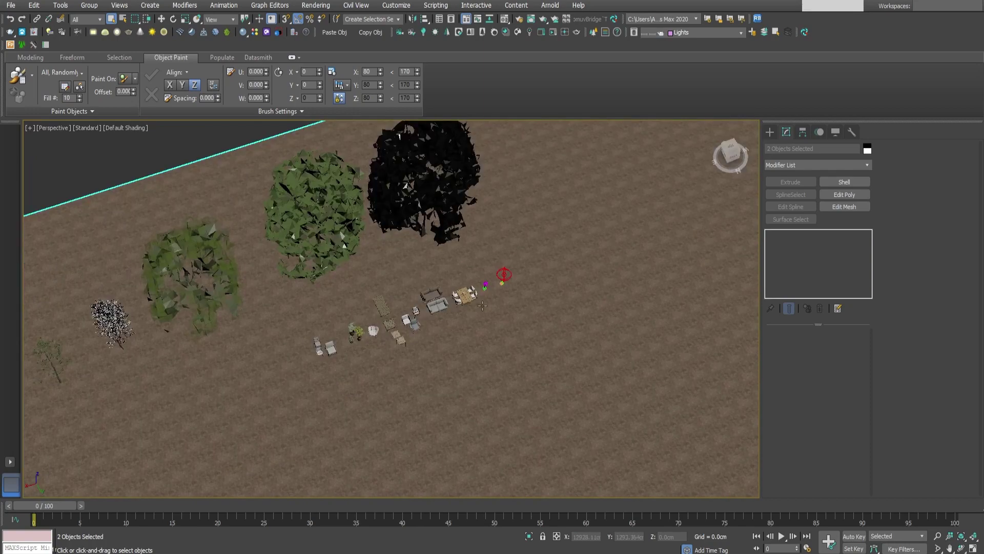
scroll(482, 306, up, 2)
click(446, 290)
scroll(503, 328, up, 3)
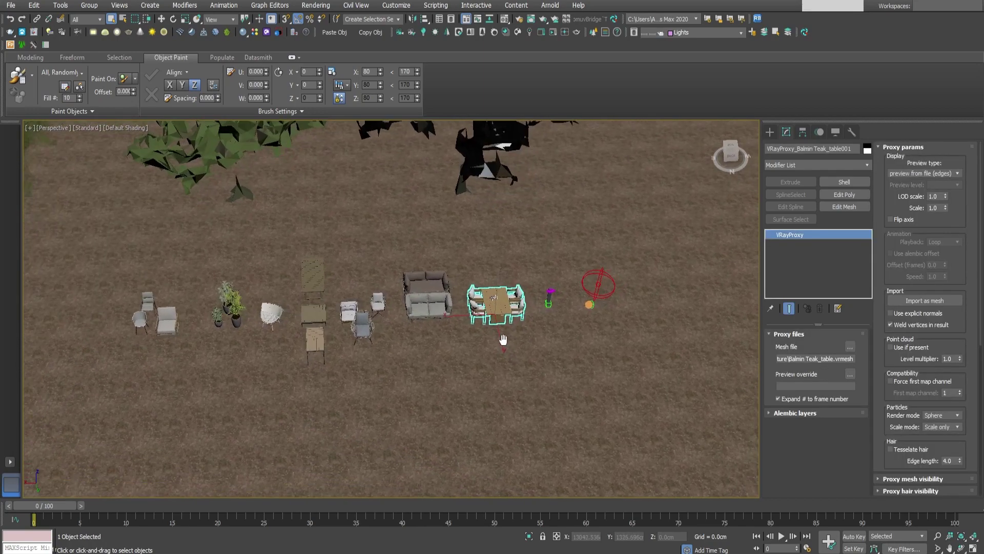
alt+middle_drag(504, 339, 533, 321)
scroll(446, 292, down, 5)
middle_drag(604, 341, 585, 416)
scroll(323, 376, up, 5)
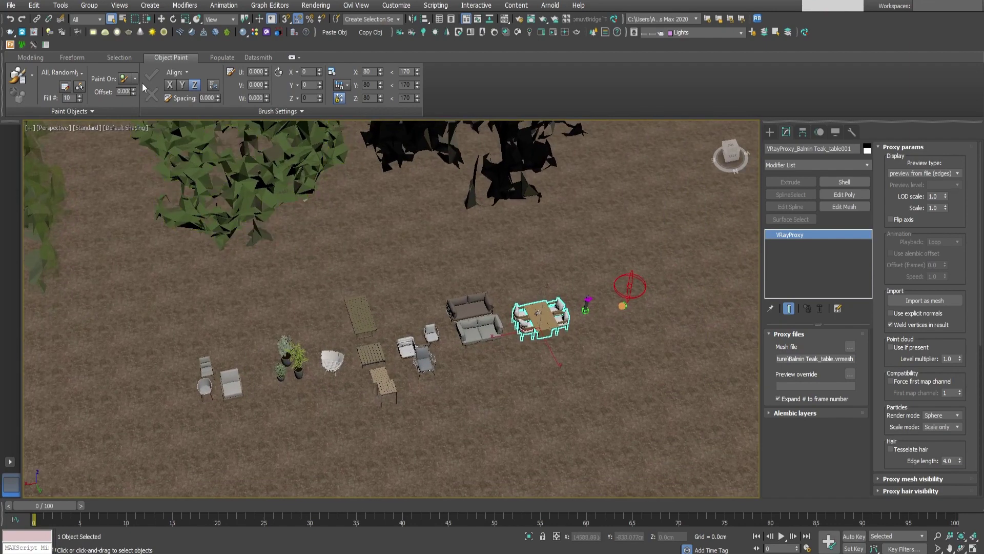
Remove all the tree proxies from the Paint Objects list.
click(65, 86)
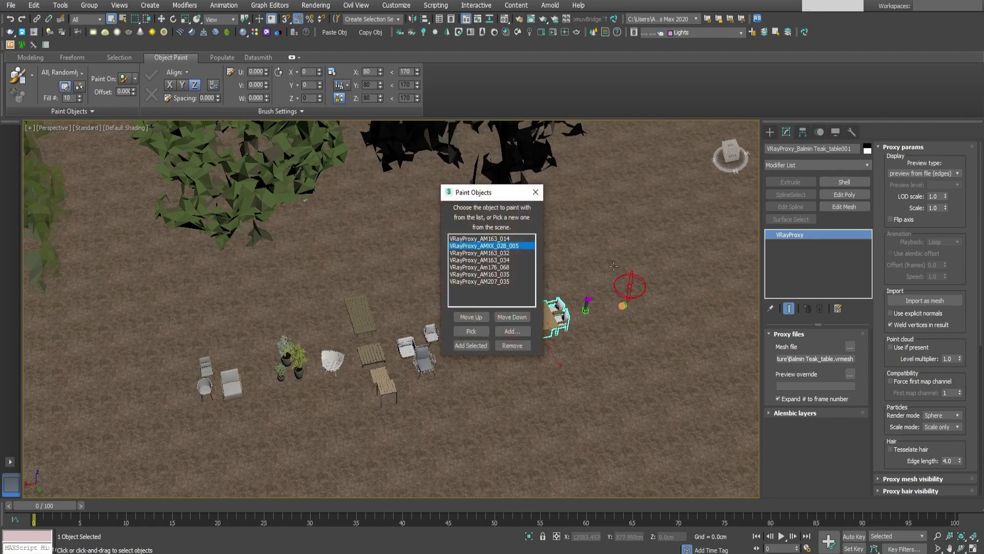
click(497, 239)
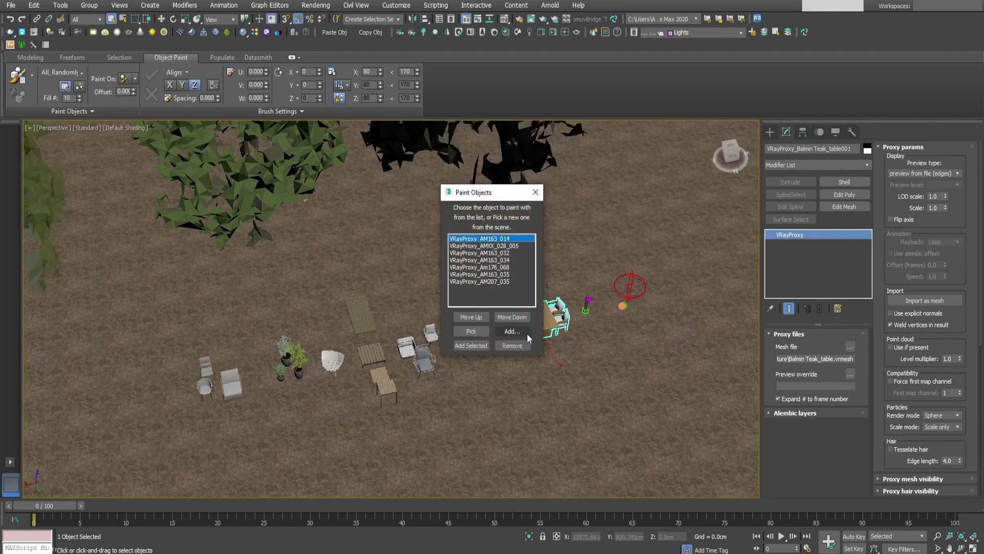
click(512, 345)
click(512, 345)
click(512, 345)
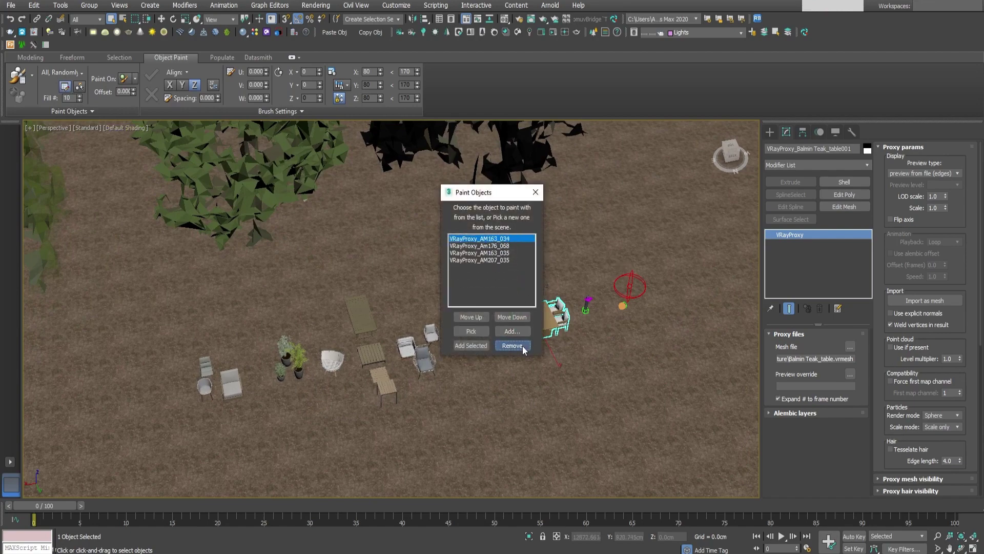
click(512, 346)
click(512, 345)
click(512, 345)
click(512, 345)
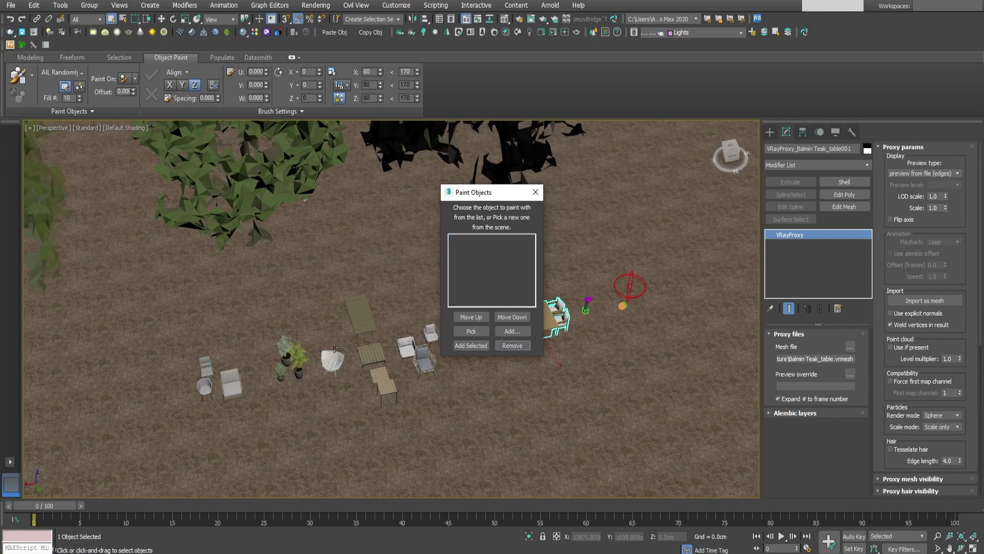
Add the two sofa proxies to the table selection and load all three into the Paint Objects list.
middle_drag(274, 379, 252, 348)
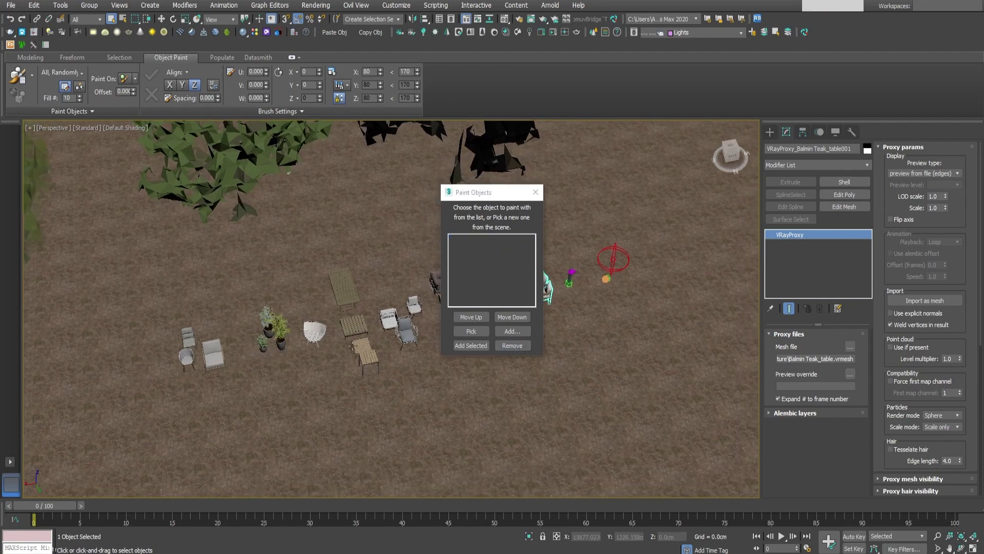
middle_drag(352, 346, 290, 346)
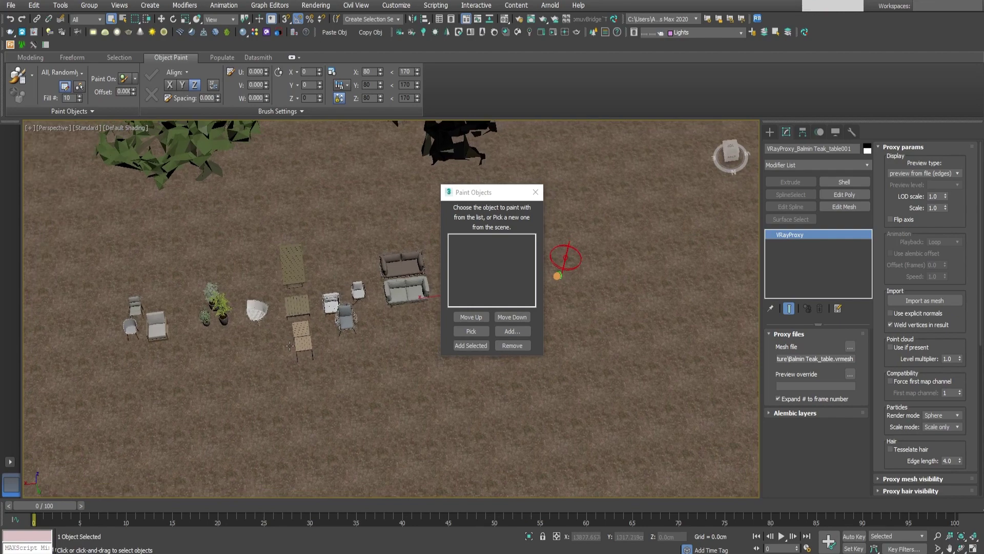
mouse_move(226, 343)
middle_down()
mouse_move(287, 295)
mouse_move(282, 334)
mouse_move(222, 347)
mouse_move(242, 355)
mouse_move(388, 320)
middle_up()
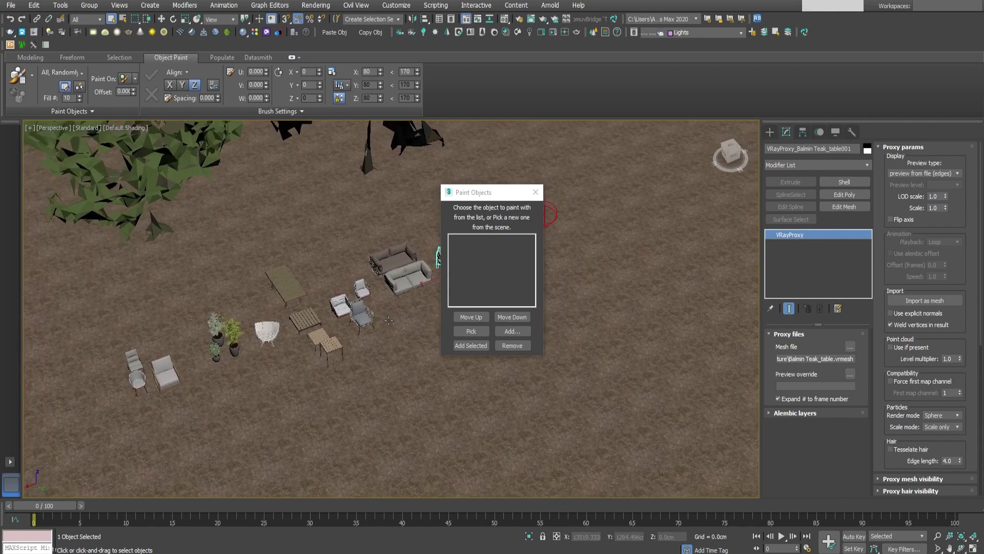
middle_drag(413, 270, 297, 337)
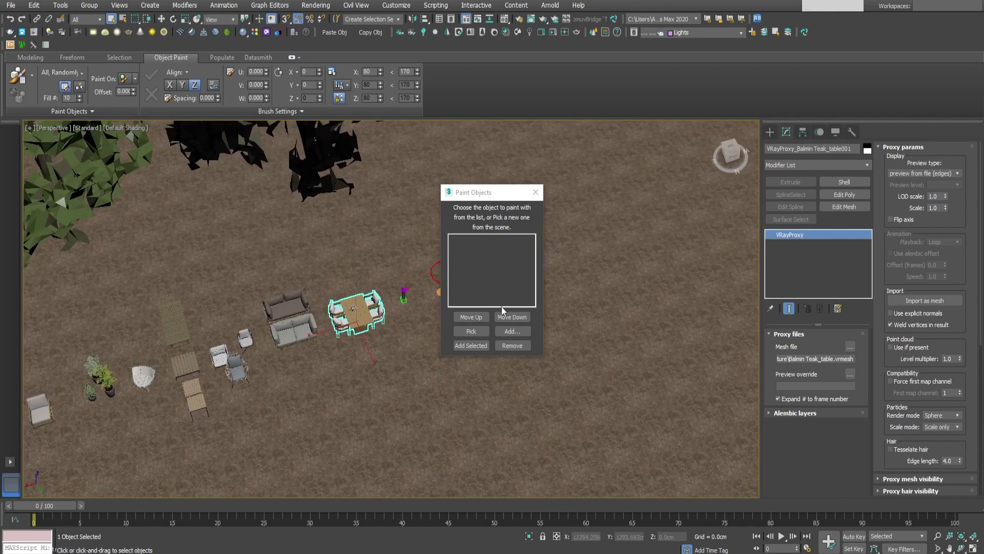
ctrl+click(294, 321)
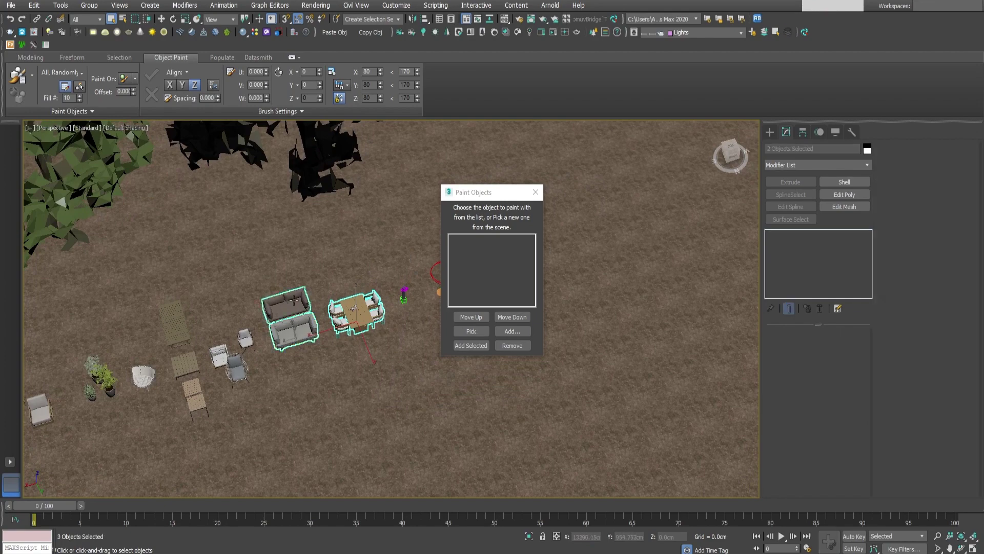
click(477, 346)
Move the Paint Objects list aside and select the mesh of wooden terraces and balconies on the apartment blocks.
scroll(358, 287, down, 6)
middle_drag(379, 271, 241, 277)
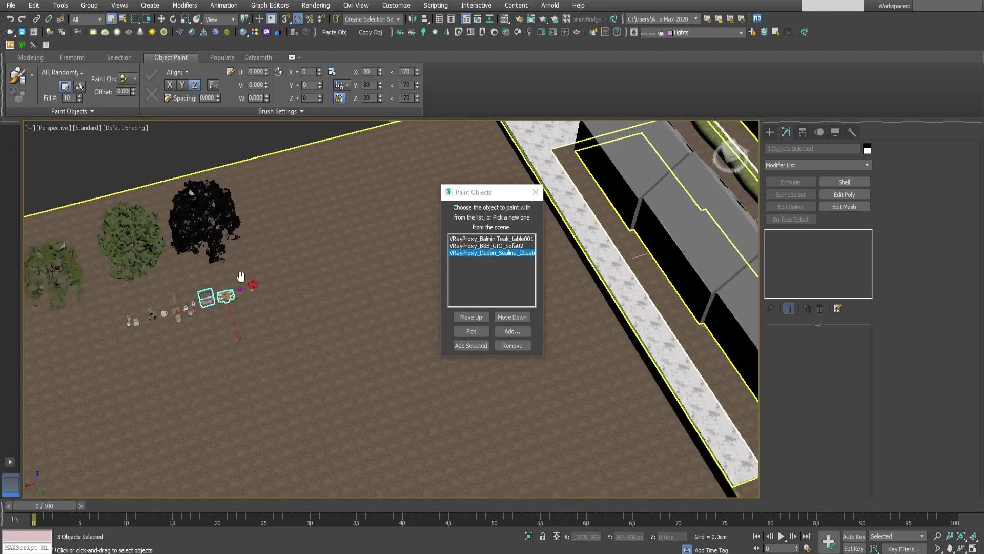
scroll(240, 277, down, 8)
drag(498, 194, 200, 305)
scroll(468, 218, up, 8)
mouse_move(467, 219)
middle_down()
mouse_move(689, 310)
mouse_move(581, 287)
middle_up()
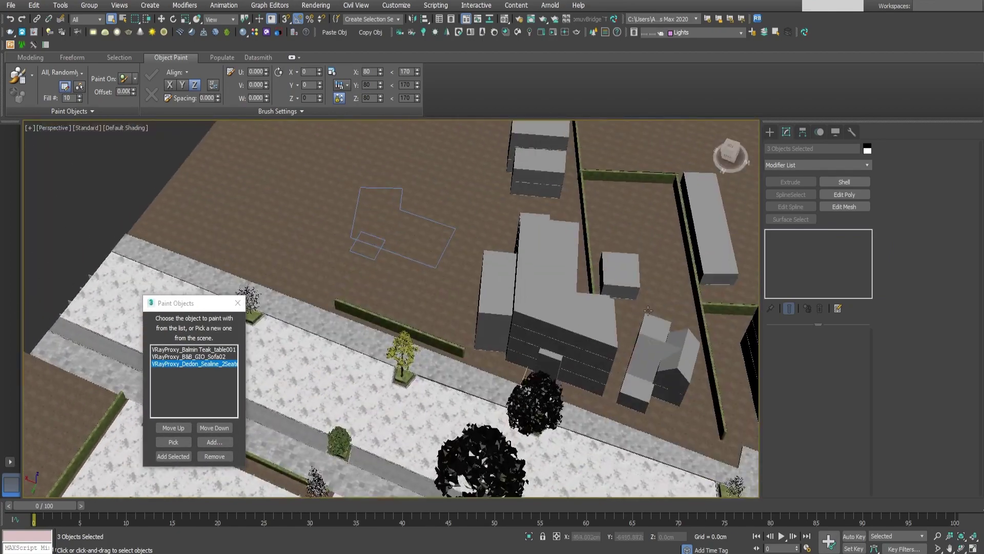
scroll(581, 205, down, 5)
middle_drag(582, 209, 578, 182)
scroll(600, 317, up, 6)
scroll(600, 316, up, 3)
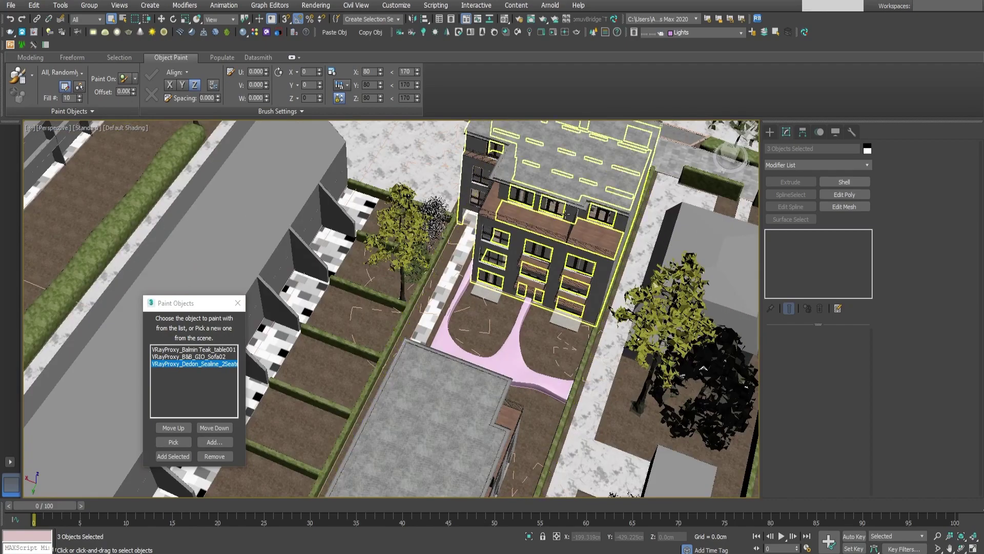
click(553, 235)
Paint one furniture proxy at each end of the top-floor terraces on the two long grey apartment blocks.
scroll(553, 235, down, 5)
mouse_move(570, 308)
middle_down()
mouse_move(624, 244)
mouse_move(556, 211)
middle_up()
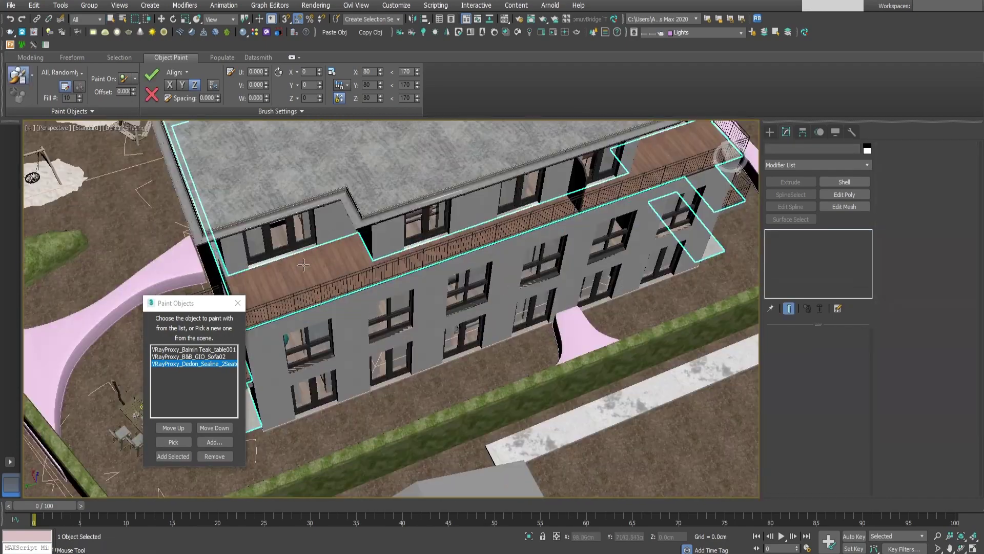
click(307, 273)
middle_drag(515, 257, 311, 366)
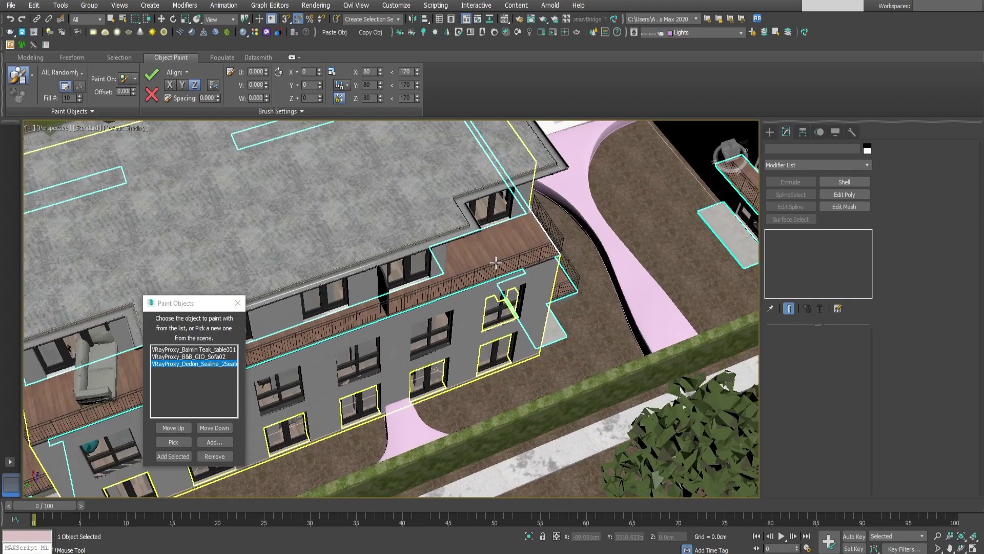
click(484, 255)
middle_drag(557, 256, 277, 353)
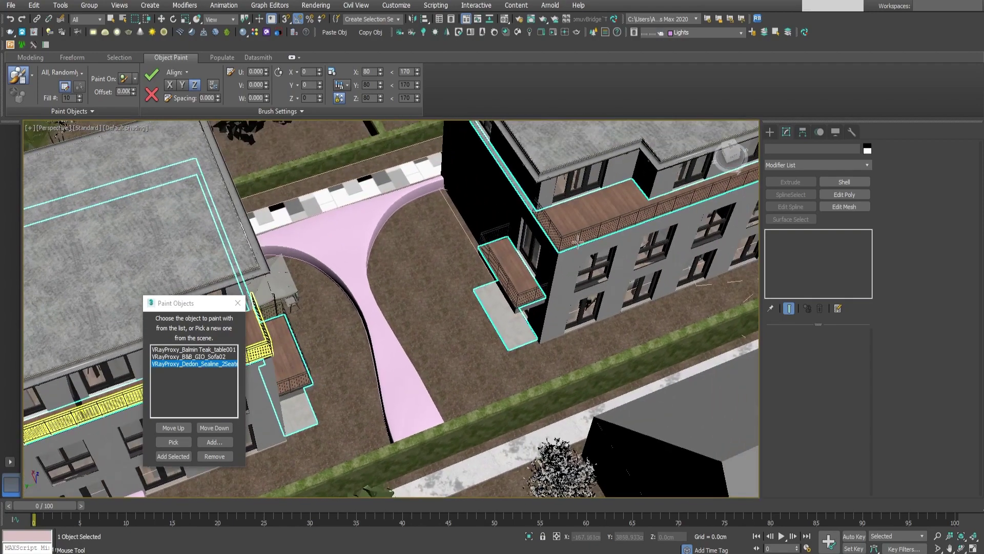
click(589, 209)
middle_drag(643, 203, 310, 325)
click(541, 235)
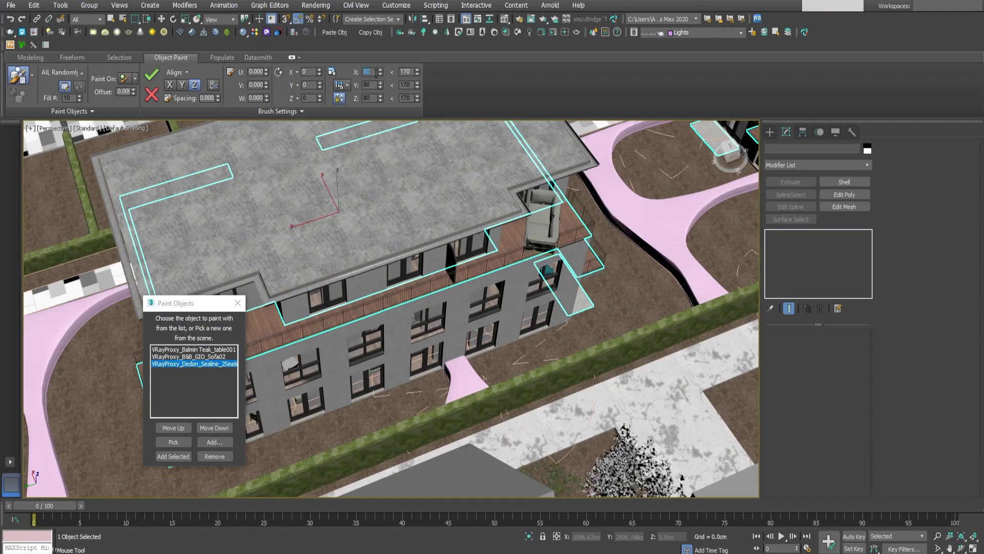
Set the brush's random scale range to 100 through 100 on all axes.
click(402, 72)
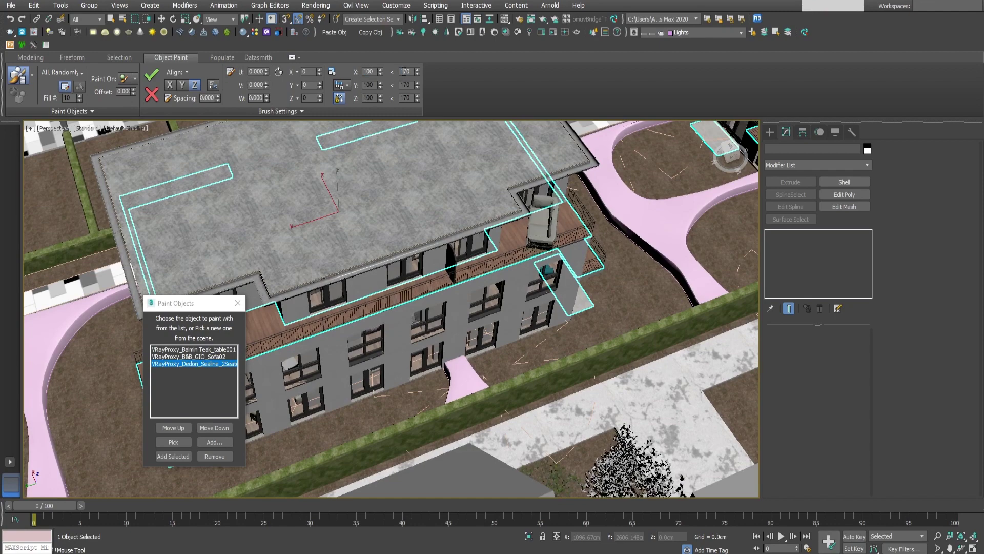
text(100)
key(Return)
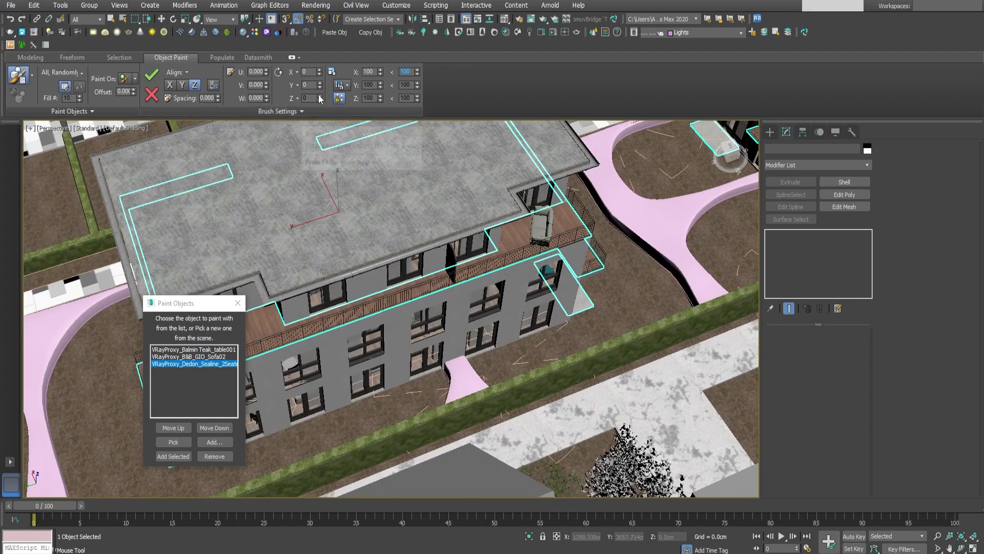
Set the brush's Z rotation to -90 so the painted sofas face away from the facade.
click(294, 112)
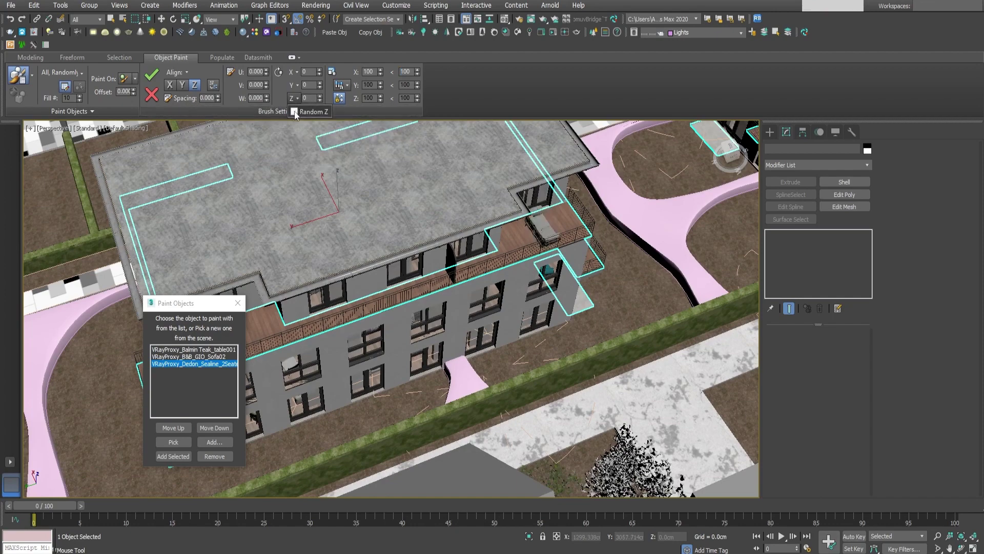
scroll(618, 268, down, 5)
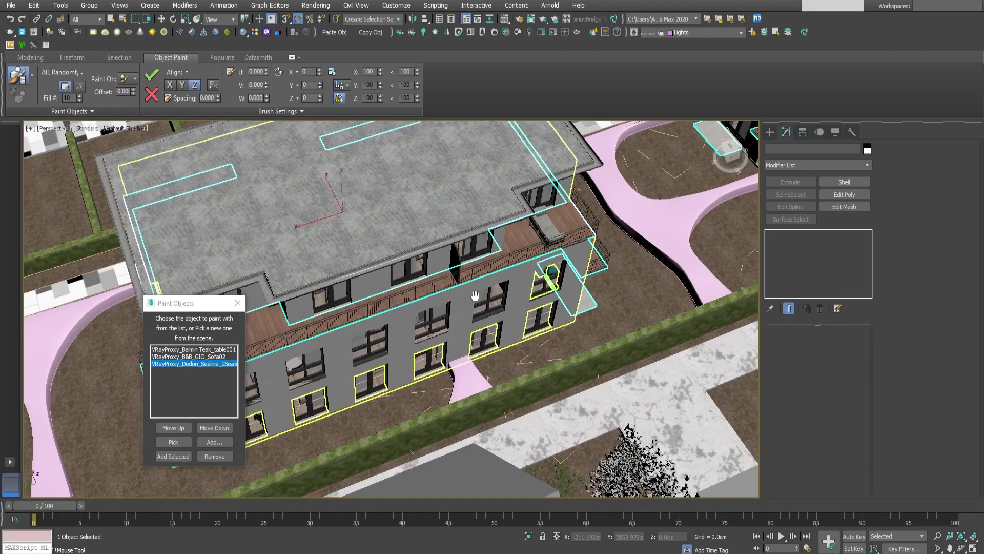
scroll(461, 306, up, 2)
middle_drag(393, 345, 313, 316)
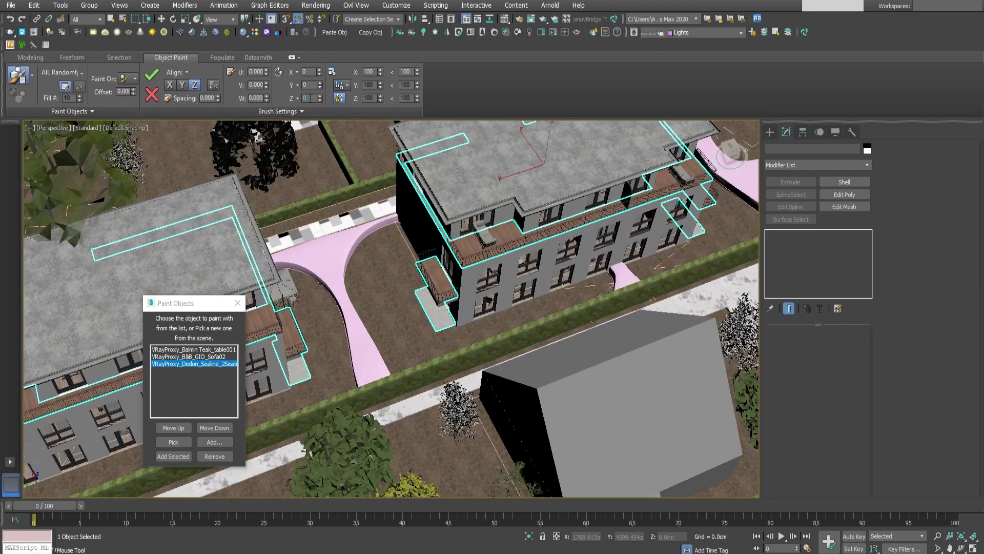
key(Return)
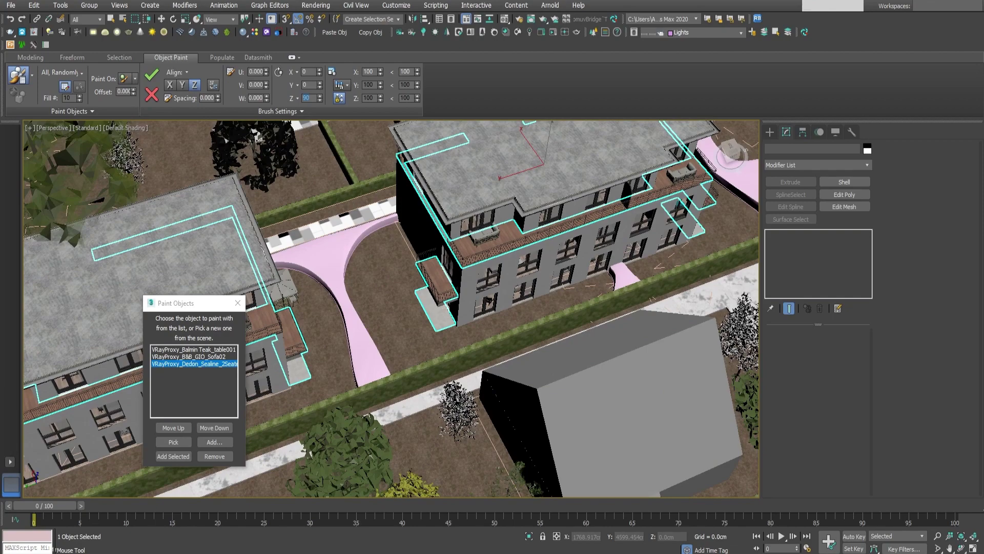
text(-90)
key(Return)
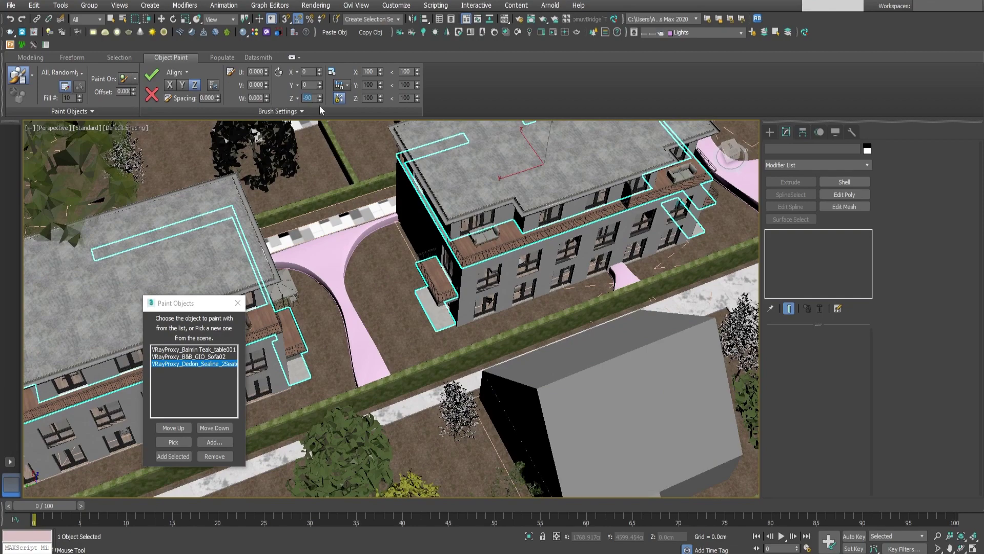
Paint a sofa and a Balmin Teak table on the divided top-floor terrace of the dark apartment block at the end.
mouse_move(574, 205)
middle_down()
mouse_move(680, 241)
mouse_move(669, 240)
mouse_move(659, 273)
mouse_move(315, 259)
middle_up()
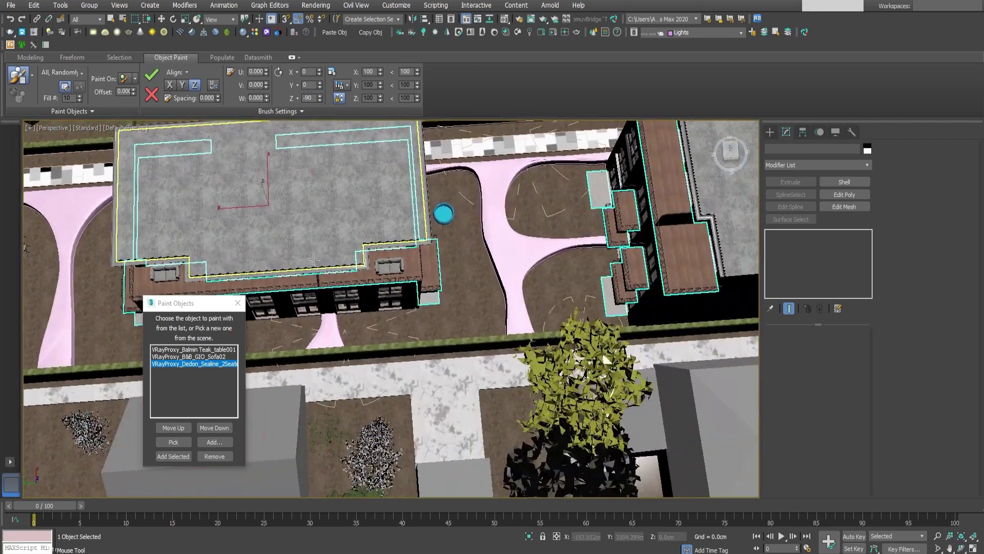
middle_drag(482, 246, 438, 287)
middle_drag(364, 208, 562, 416)
middle_drag(421, 179, 477, 304)
scroll(476, 304, up, 4)
click(432, 228)
mouse_move(347, 252)
alt+middle_down()
mouse_move(418, 281)
mouse_move(481, 261)
mouse_move(500, 329)
mouse_move(484, 333)
alt+middle_up()
click(475, 274)
scroll(476, 275, down, 3)
scroll(483, 333, up, 3)
click(453, 301)
alt+middle_drag(453, 301, 487, 298)
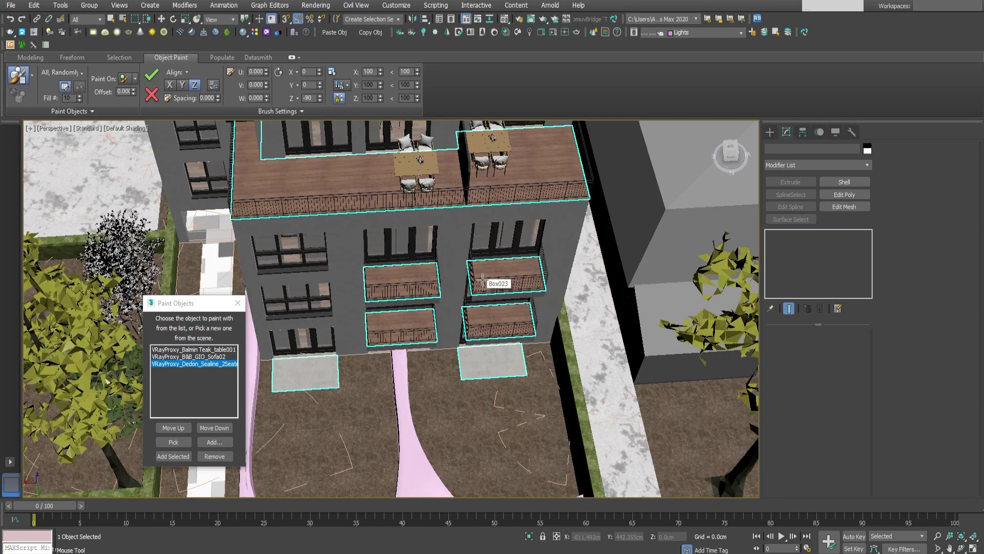
alt+middle_drag(425, 174, 449, 264)
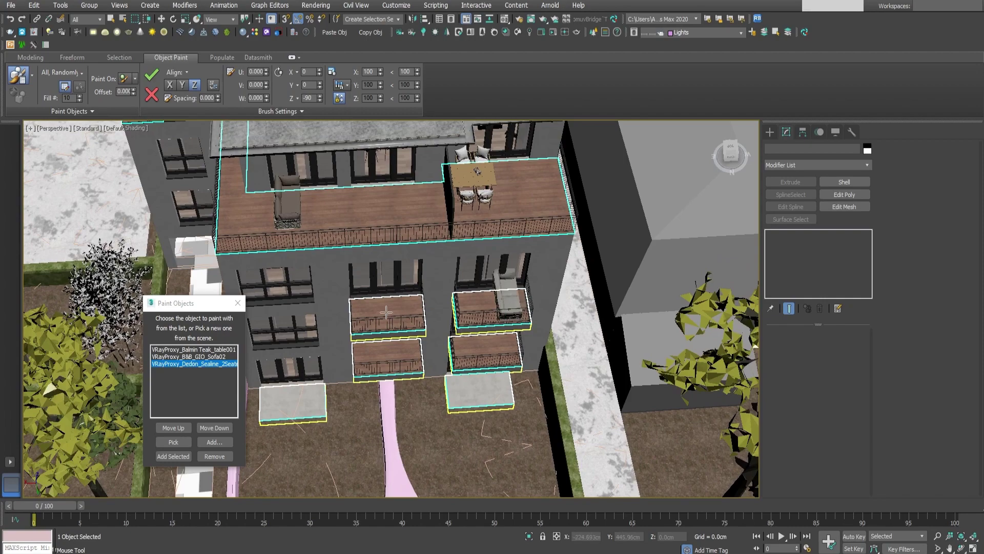
Examine the painted furniture on the terraces of all the apartment blocks.
middle_drag(386, 312, 318, 231)
middle_drag(318, 231, 415, 219)
scroll(561, 310, down, 4)
scroll(415, 219, down, 1)
scroll(580, 262, down, 2)
scroll(575, 366, up, 1)
mouse_move(576, 366)
middle_down()
mouse_move(517, 314)
mouse_move(577, 249)
middle_up()
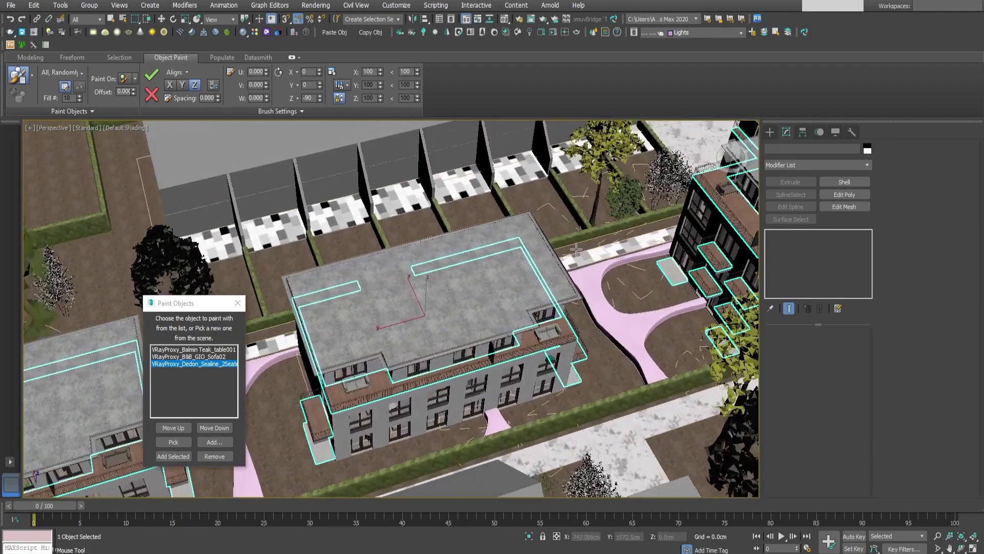
middle_drag(485, 380, 666, 281)
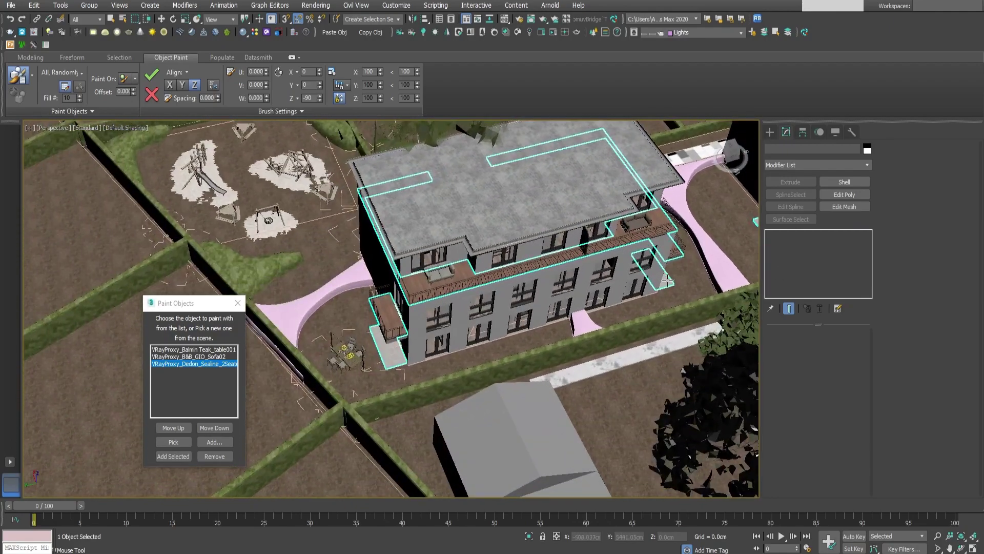
middle_drag(502, 332, 128, 454)
middle_drag(543, 274, 303, 314)
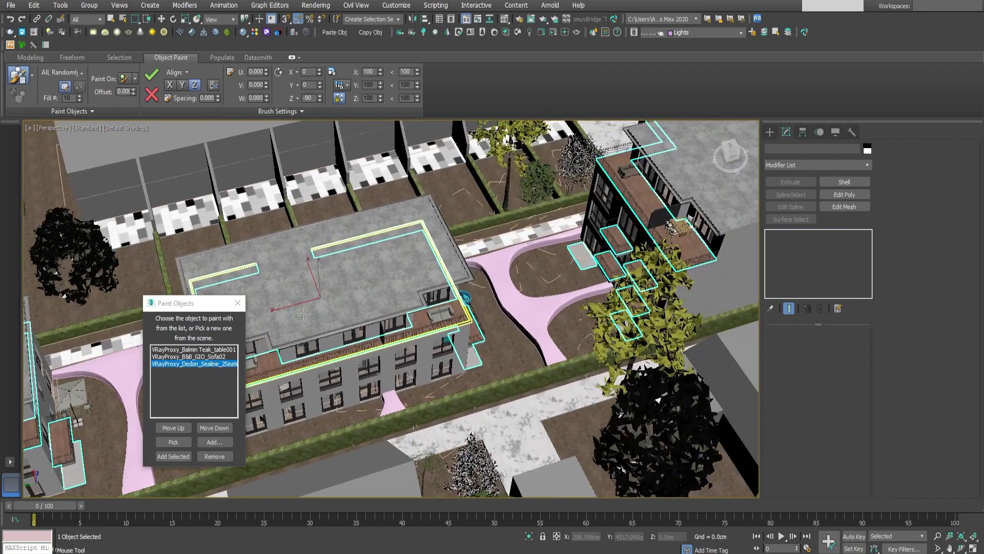
mouse_move(497, 211)
middle_down()
mouse_move(444, 360)
mouse_move(499, 351)
mouse_move(481, 354)
middle_up()
scroll(444, 359, down, 3)
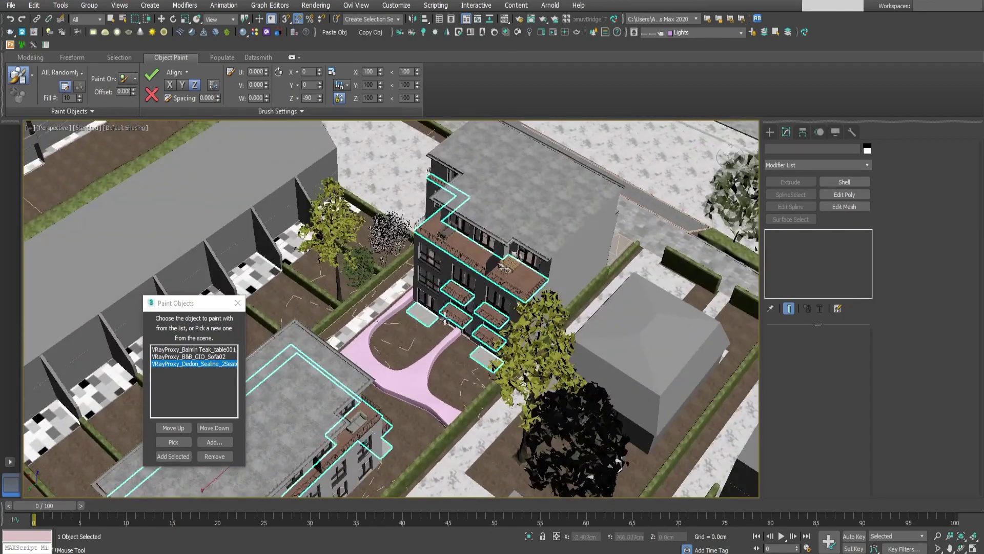
scroll(445, 318, down, 2)
End painting and move the Balmin Teak table within its section of the dark block's top-floor terrace.
right_click(445, 318)
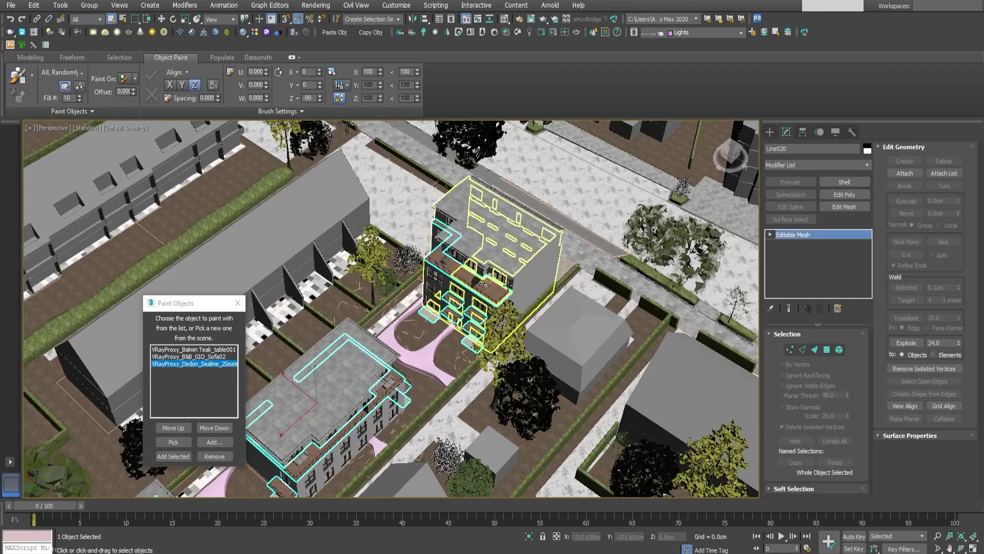
scroll(505, 285, up, 6)
click(452, 265)
scroll(453, 267, up, 5)
middle_drag(469, 284, 485, 304)
key(w)
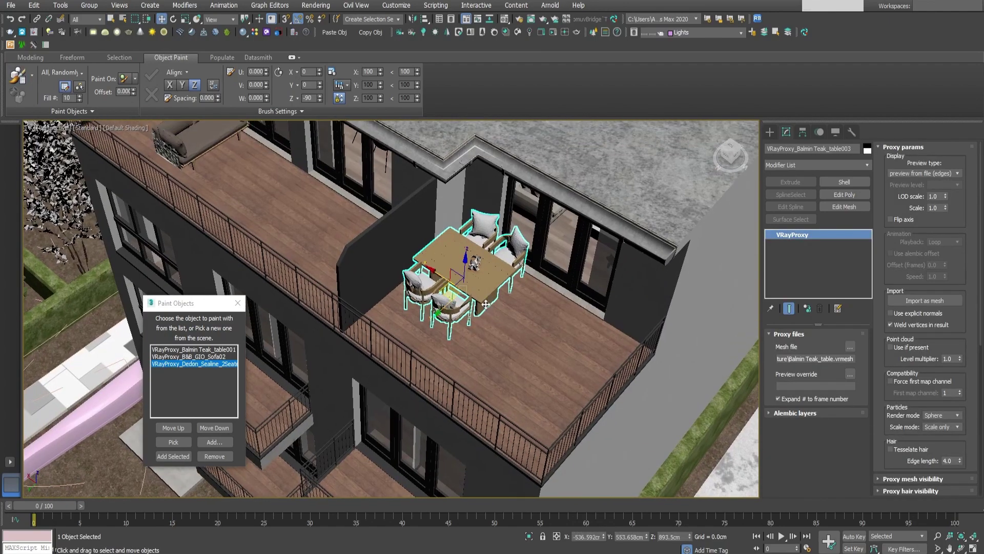
scroll(501, 287, down, 5)
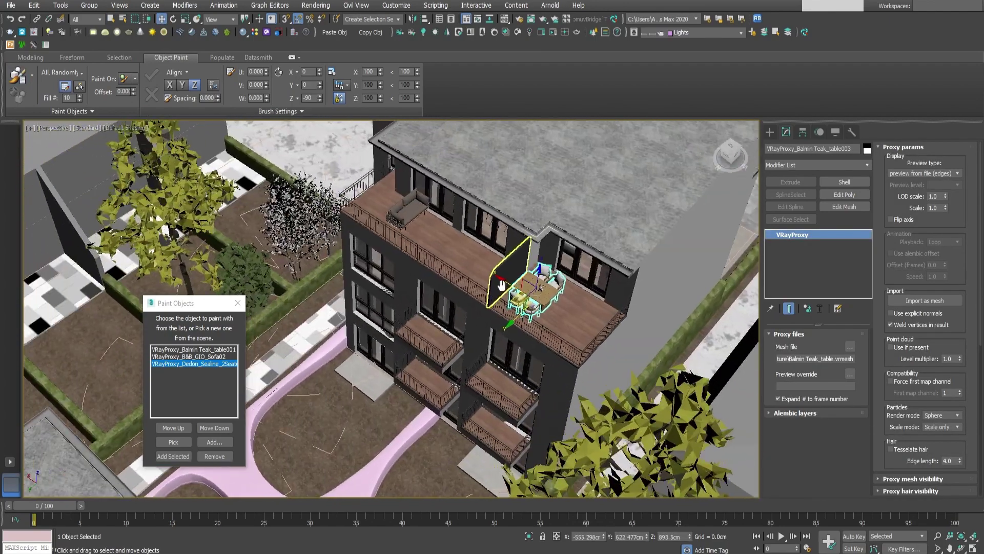
Rotate the Dedon Sealine sofa on the dark block's terrace to face the opposite way and move it beside the dividing wall.
alt+middle_drag(501, 285, 554, 292)
click(371, 286)
scroll(383, 293, up, 3)
scroll(383, 293, up, 3)
key(e)
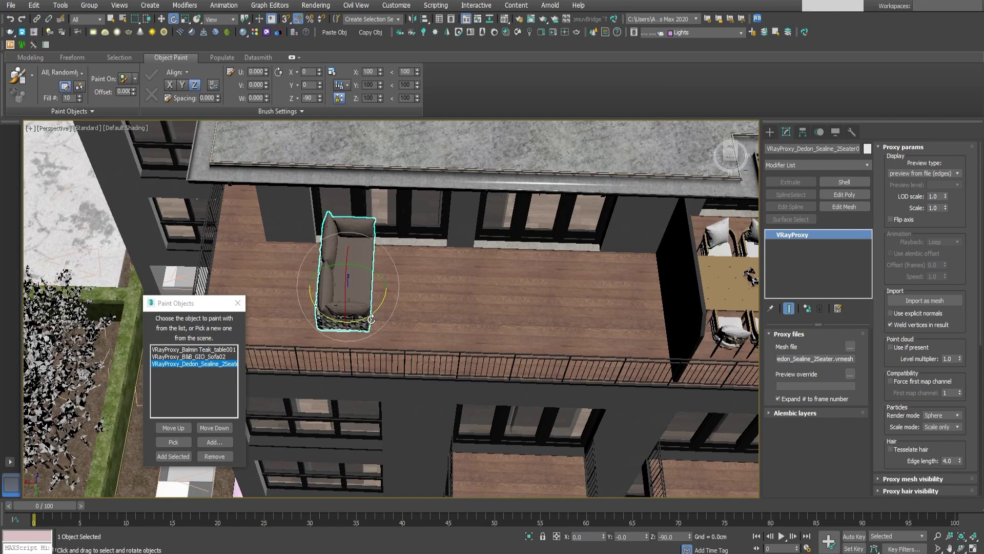
key(ctrl+z)
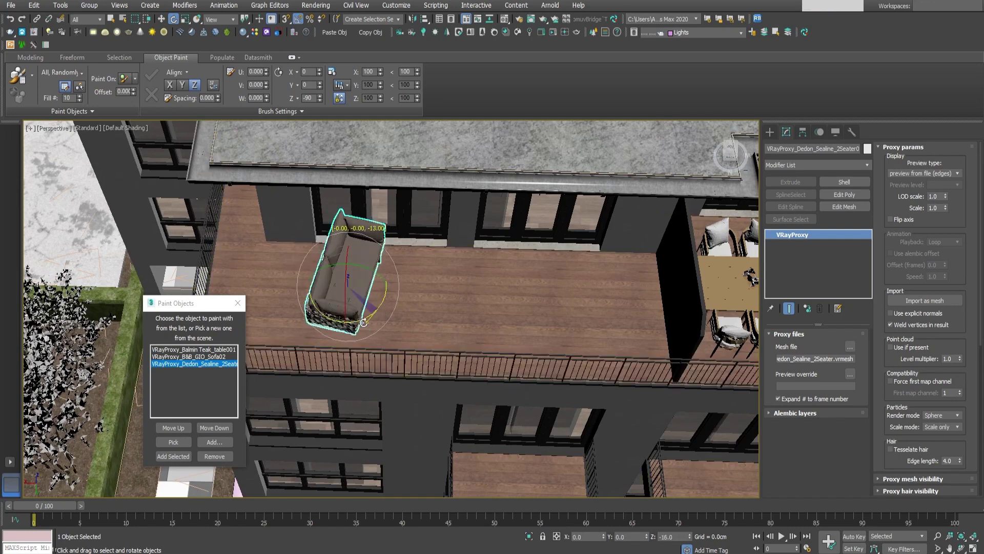
drag(363, 323, 146, 377)
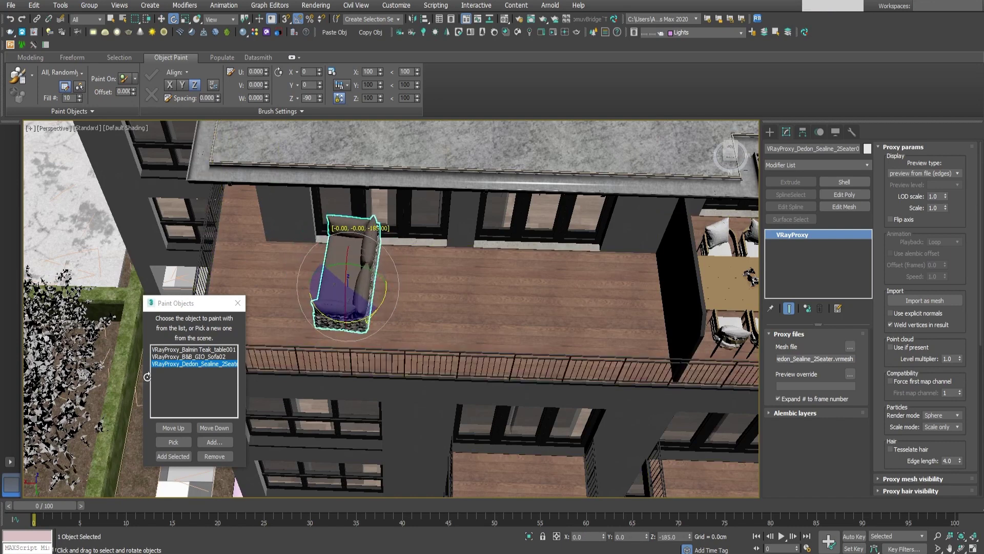
key(w)
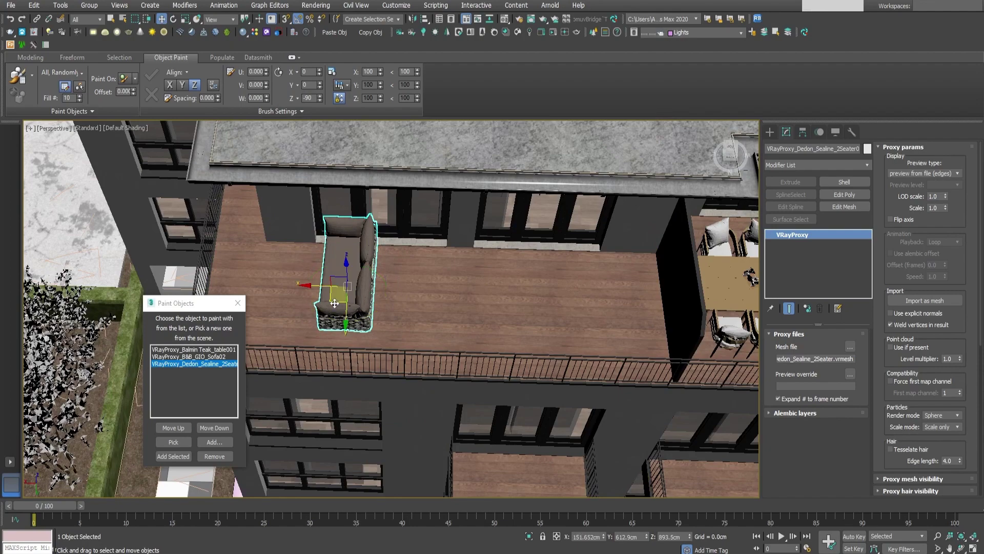
drag(334, 303, 616, 331)
Move the B&B GIO sofa at the corner of the neighbouring grey block's terrace closer to the facade.
scroll(533, 303, down, 4)
alt+middle_drag(533, 303, 462, 287)
middle_drag(461, 287, 492, 302)
scroll(579, 180, down, 3)
middle_drag(400, 328, 617, 177)
scroll(459, 286, up, 6)
click(431, 295)
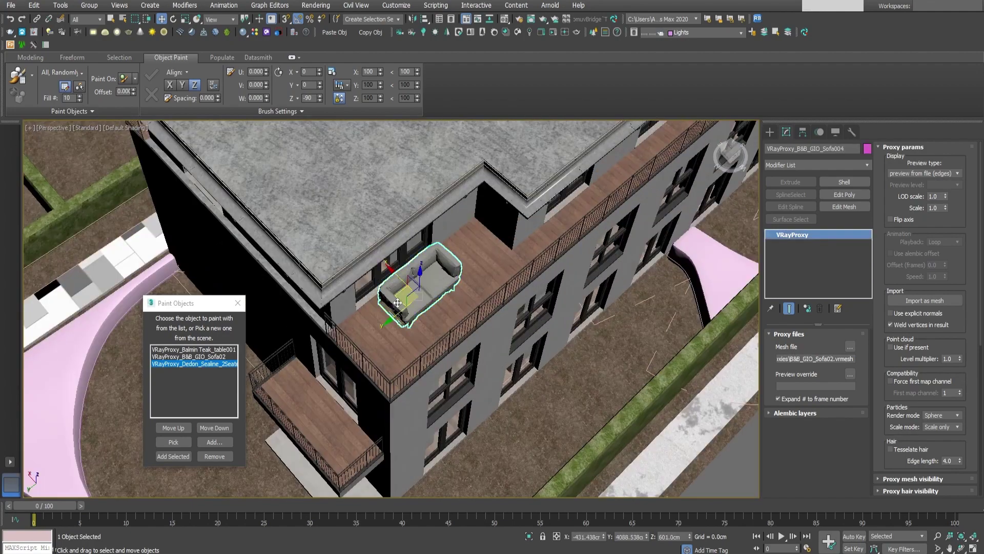
drag(398, 303, 436, 279)
Move the B&B GIO sofa at the other end of the same terrace back toward the facade and the recessed wall.
middle_drag(581, 224, 320, 353)
scroll(435, 360, down, 3)
middle_drag(435, 360, 184, 307)
click(433, 341)
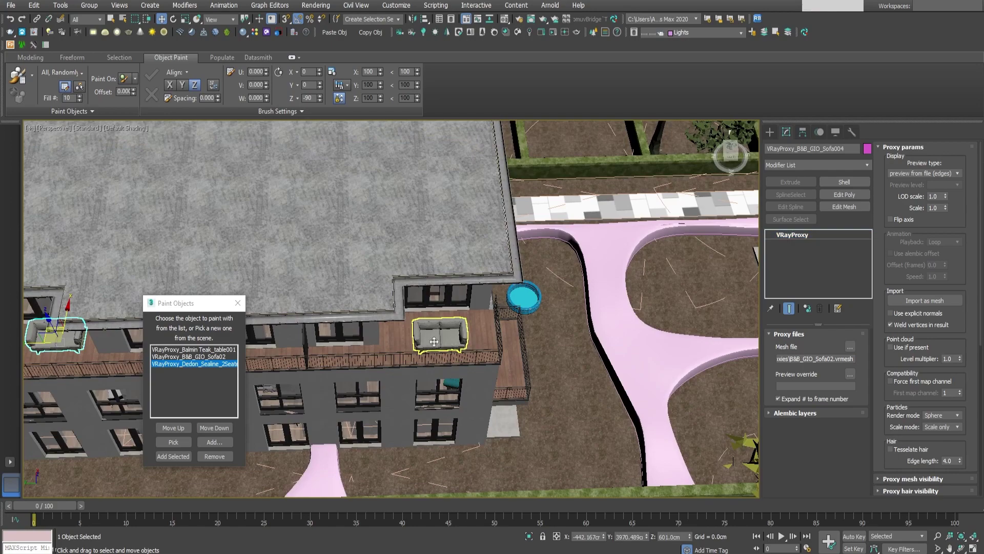
click(434, 341)
scroll(427, 339, up, 3)
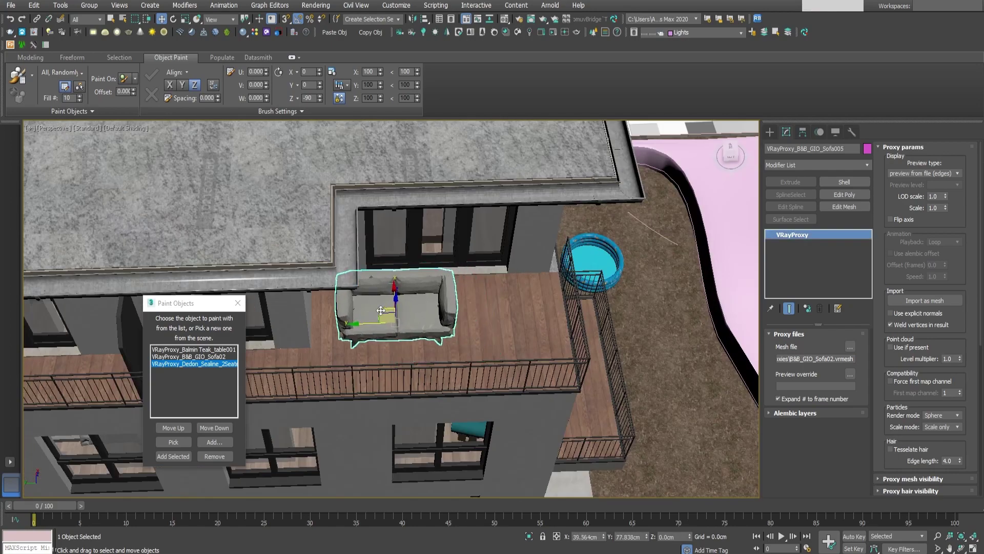
Move the Dedon Sealine sofa on the terrace of the grey block beside the playground back toward the facade.
scroll(381, 310, down, 5)
middle_drag(533, 345, 232, 324)
middle_drag(488, 314, 560, 344)
click(619, 398)
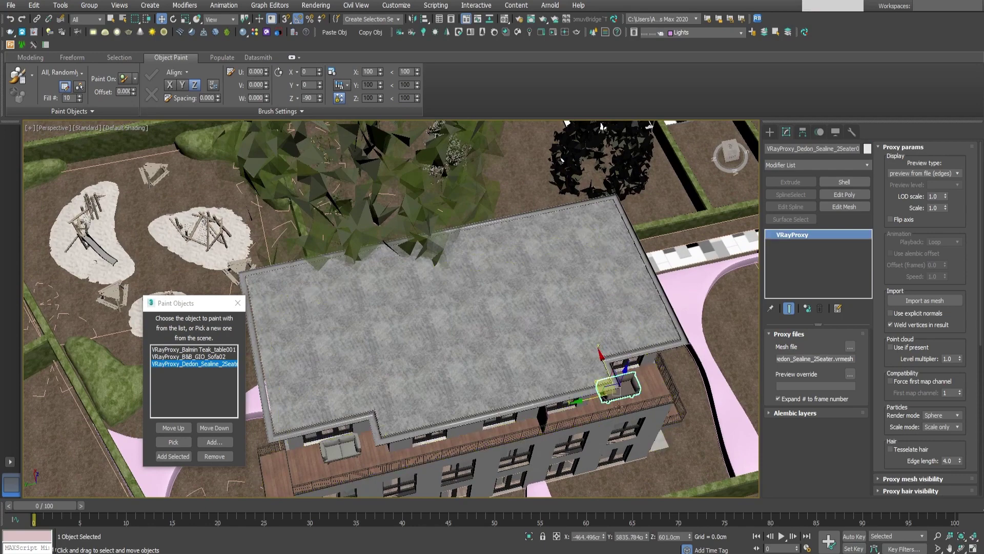
alt+middle_drag(619, 407, 558, 332)
drag(560, 314, 553, 313)
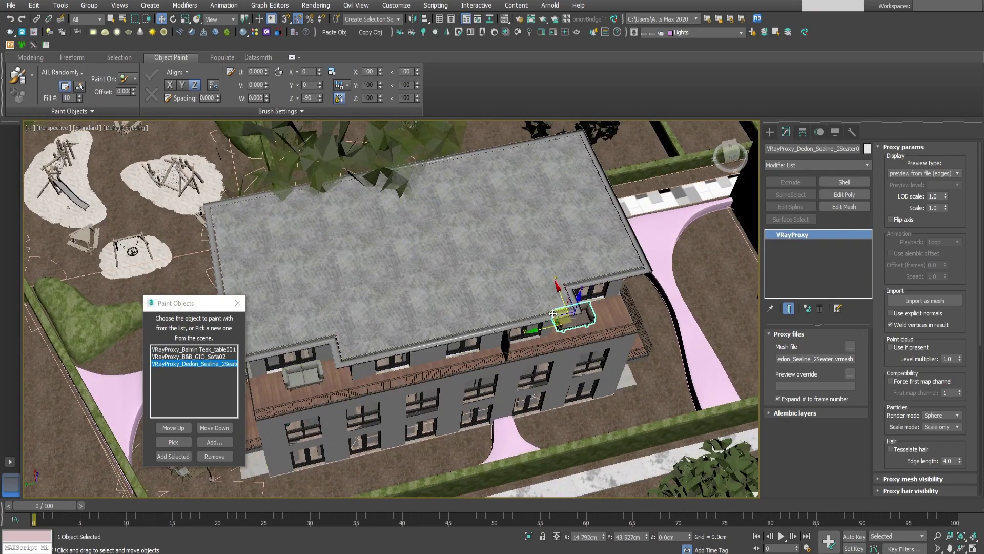
Shift the B&B GIO sofa at the playground end of that terrace along the facade, away from the building's corner.
click(308, 377)
scroll(308, 378, up, 4)
middle_drag(308, 378, 441, 328)
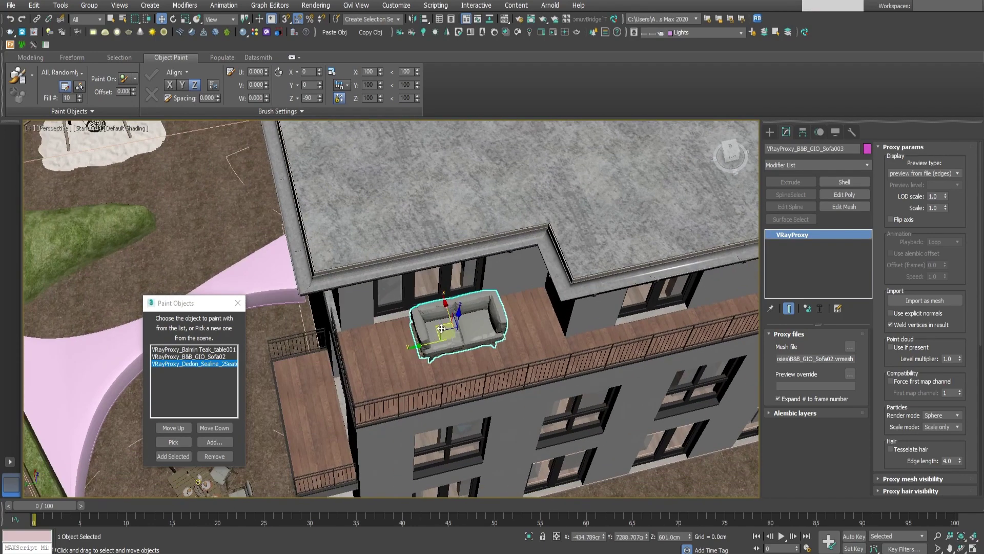
scroll(544, 360, down, 8)
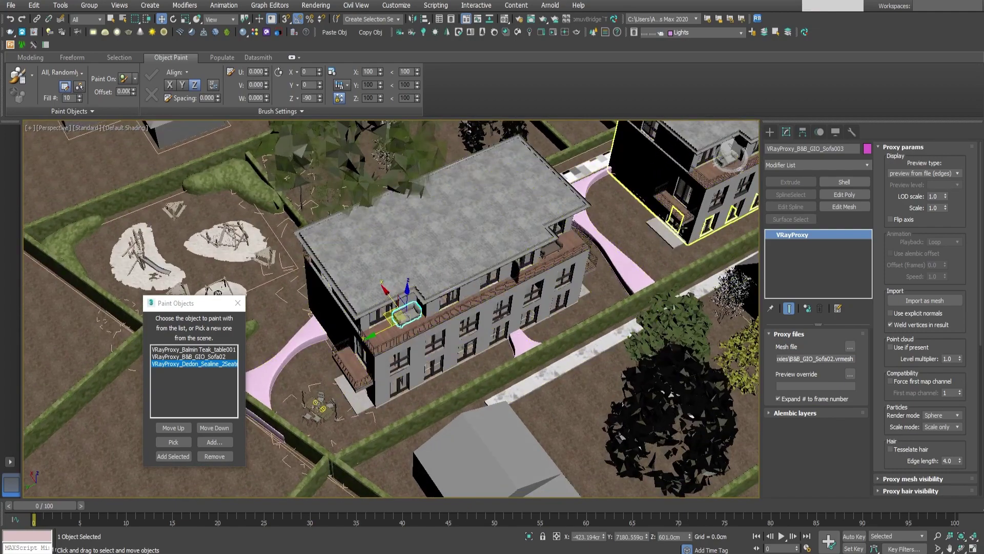
Load the Minotti Rivera armchair, Minotti Prince Cord, Corded Weave Outdoor and RH Costa lounge chair proxies into the Object Paint list.
middle_drag(682, 229, 454, 361)
scroll(622, 263, down, 2)
middle_drag(622, 263, 543, 370)
scroll(540, 373, up, 2)
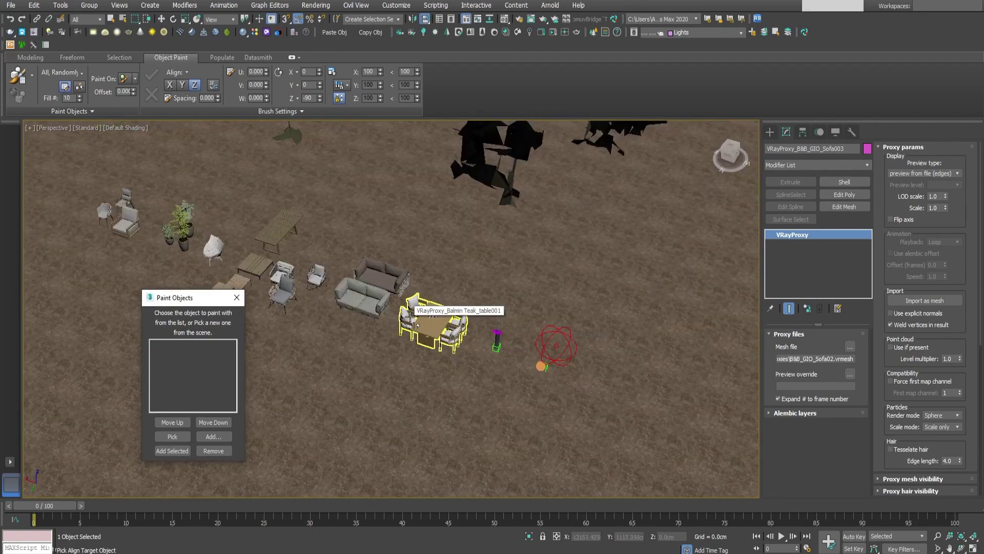
scroll(390, 308, up, 3)
click(255, 189)
ctrl+click(489, 271)
ctrl+click(493, 307)
ctrl+click(539, 281)
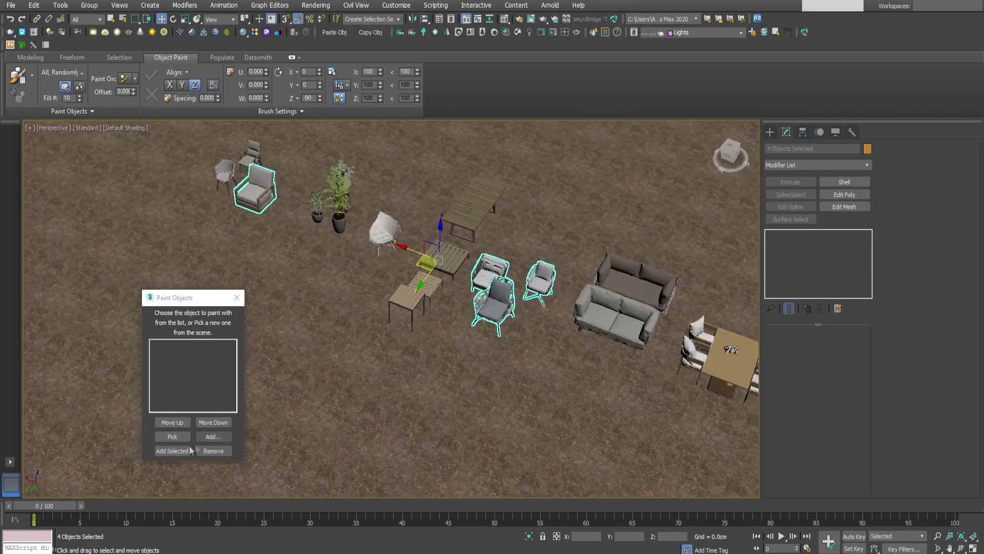
click(172, 450)
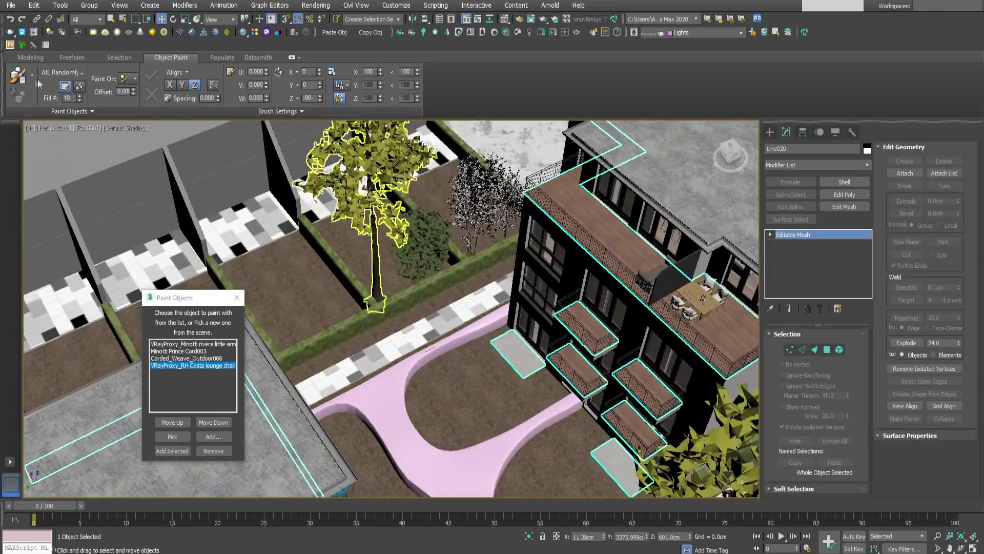
Paint the four chair proxies onto the balconies, ground-floor patios and roof terraces of the apartment blocks.
click(18, 76)
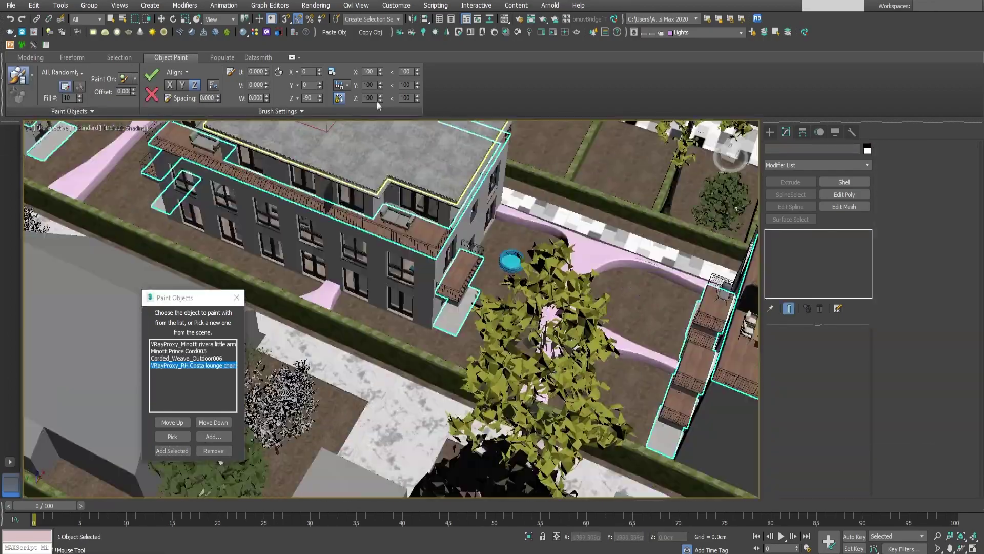
mouse_move(377, 339)
middle_down()
mouse_move(476, 310)
mouse_move(488, 264)
mouse_move(624, 329)
middle_up()
mouse_move(579, 262)
middle_down()
mouse_move(565, 314)
mouse_move(502, 280)
mouse_move(420, 328)
mouse_move(477, 307)
mouse_move(525, 326)
mouse_move(590, 308)
mouse_move(629, 365)
middle_up()
scroll(525, 326, down, 4)
scroll(590, 307, down, 2)
scroll(590, 307, up, 6)
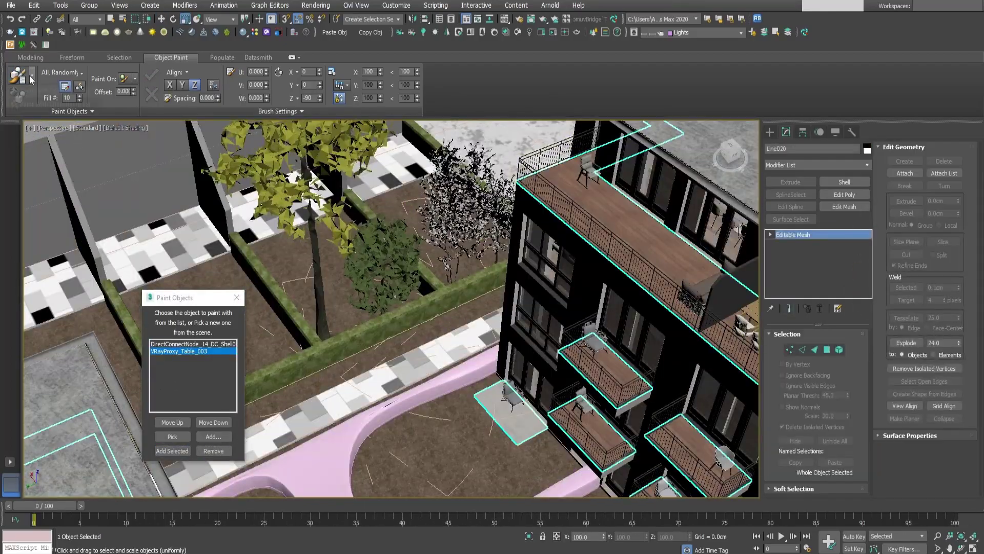
Paint the two listed tables on the terraces, and put the small square table Table_034 in the Object Paint list.
click(30, 79)
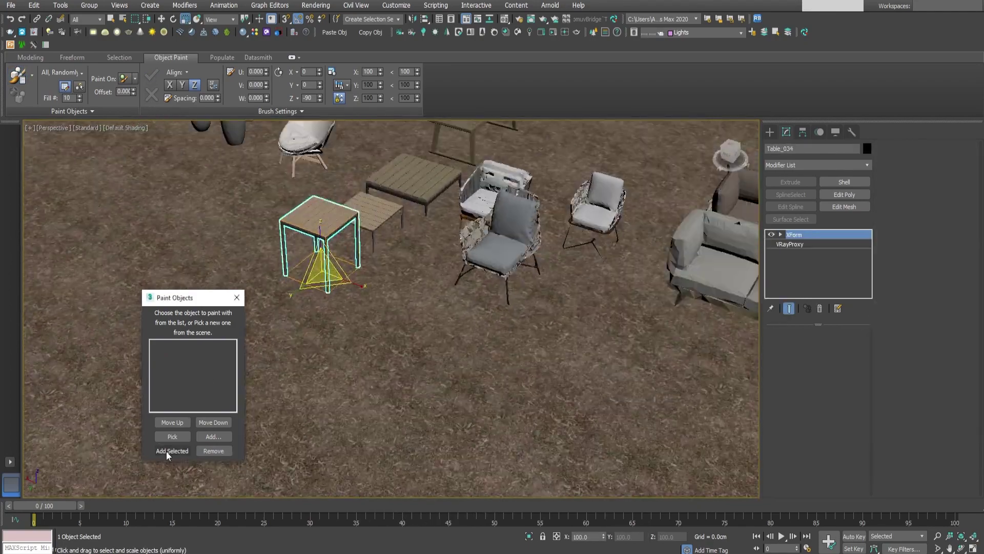
click(172, 450)
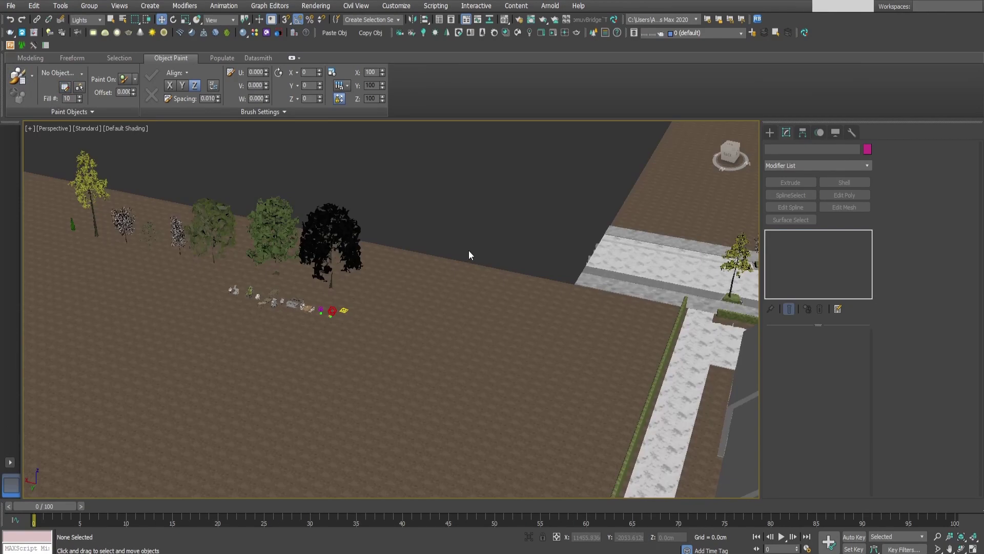
Examine the row of source proxies, the parameters of the plane light beside them, and the furnished roof terrace.
middle_drag(468, 251, 480, 262)
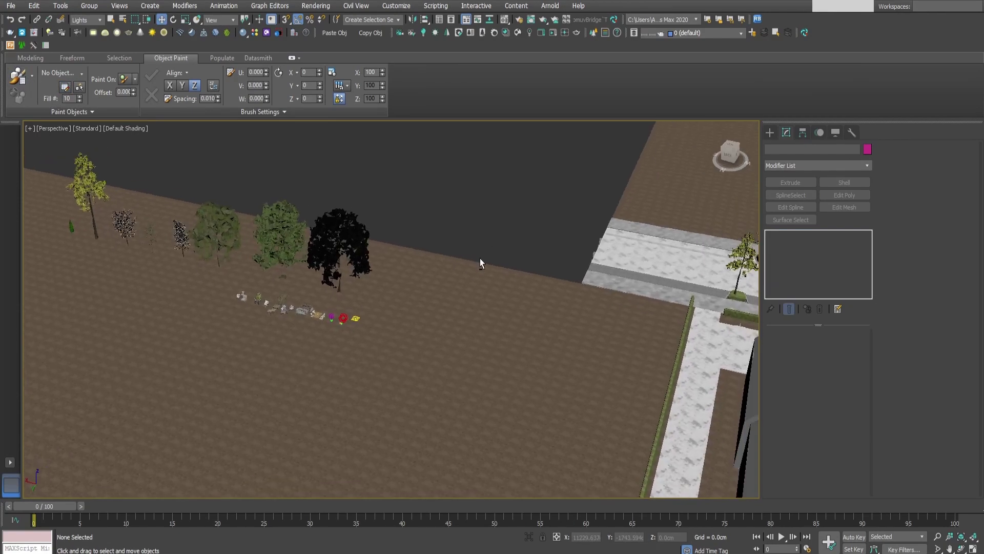
scroll(384, 306, down, 4)
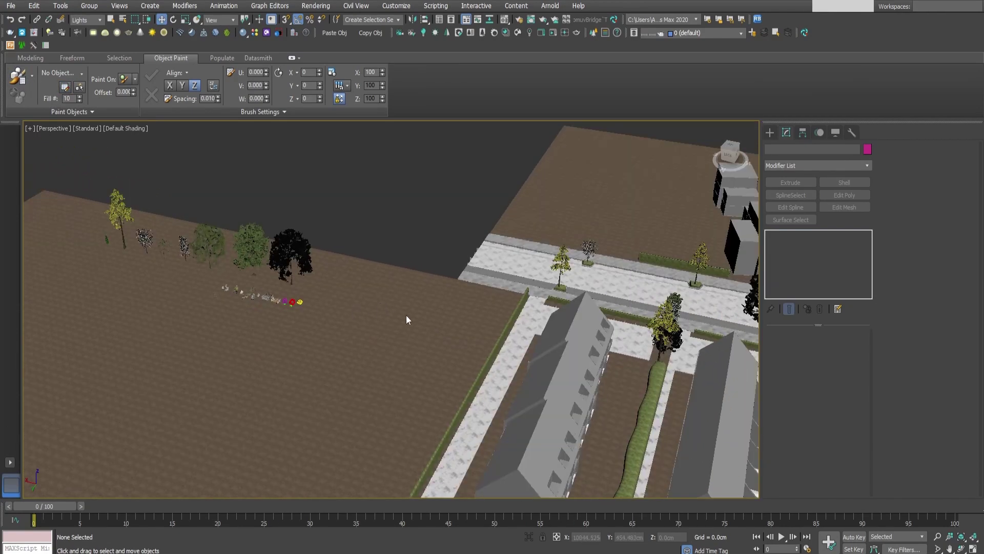
scroll(255, 293, up, 5)
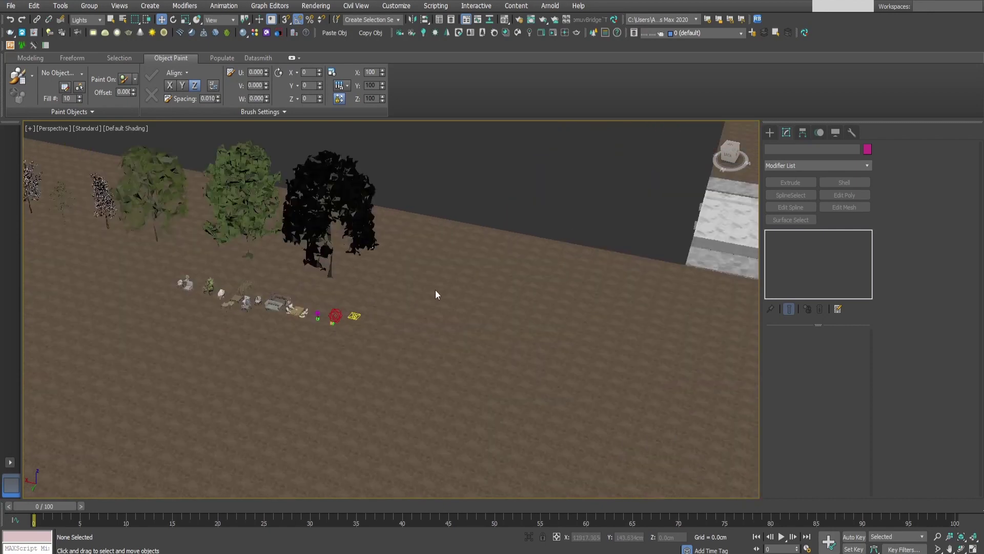
scroll(381, 342, up, 3)
click(349, 318)
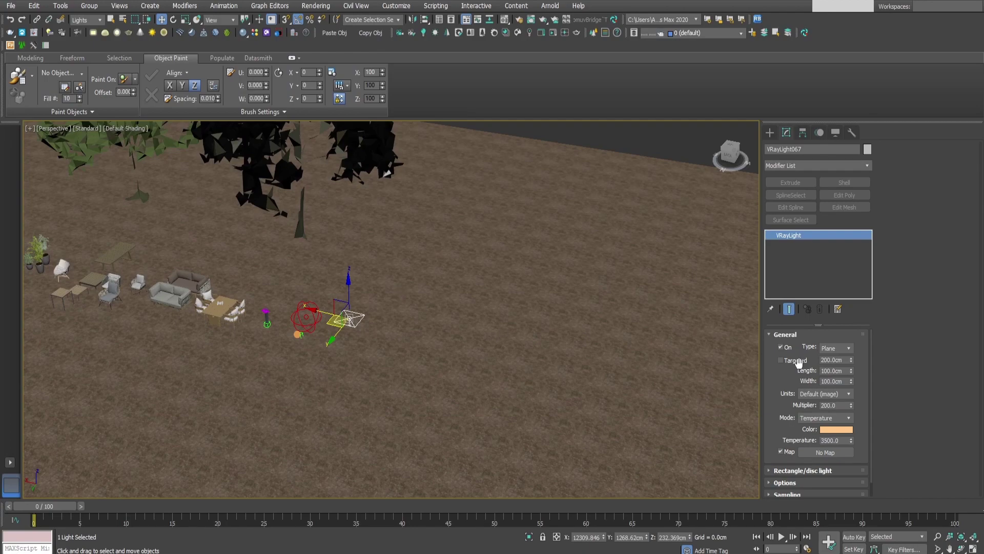
scroll(529, 276, down, 10)
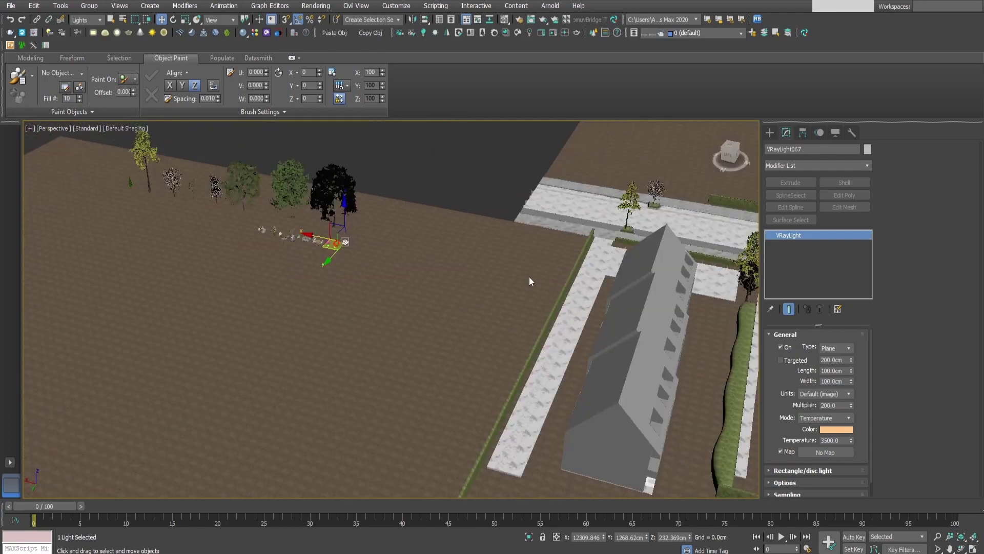
scroll(529, 276, up, 10)
scroll(568, 314, up, 6)
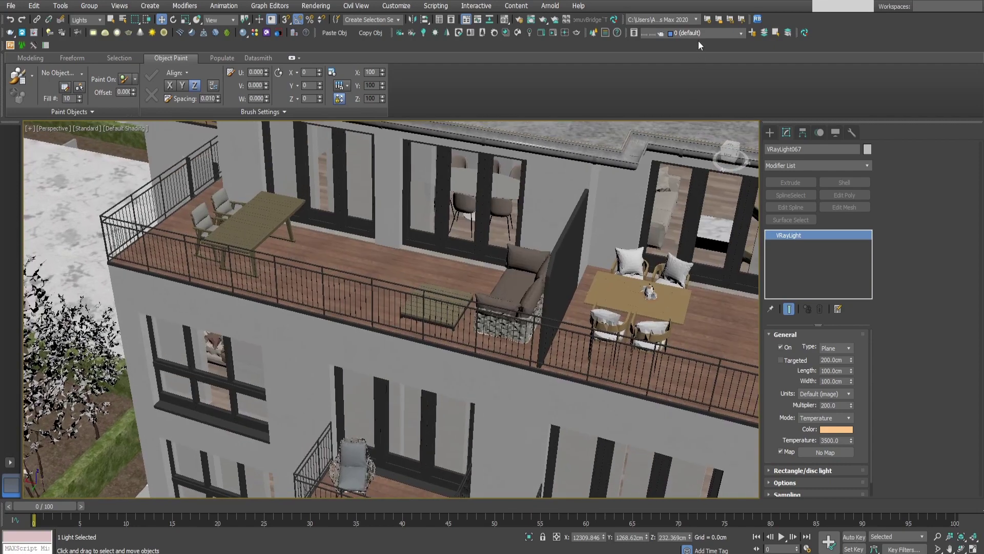
Hide the glass layer and set the selection filter to All.
click(697, 33)
click(646, 120)
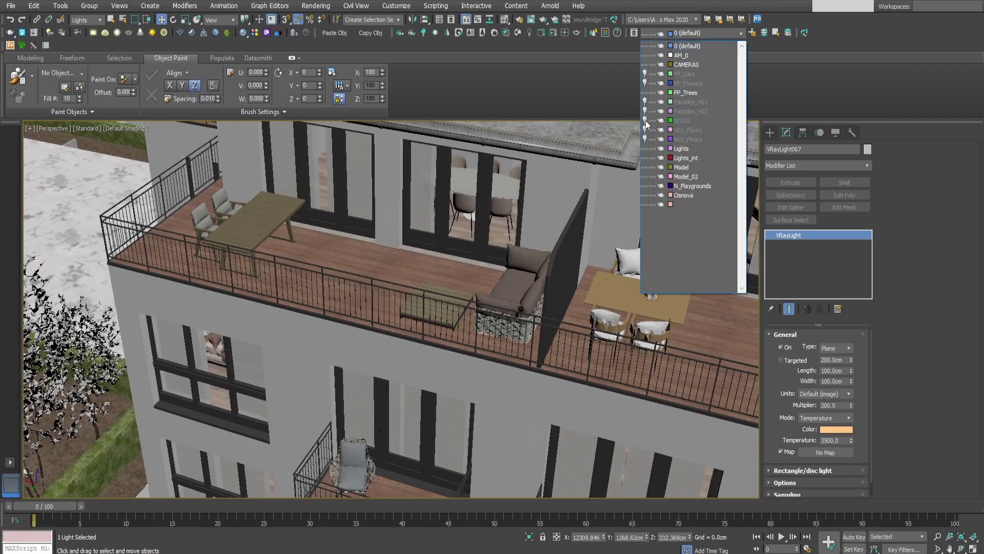
click(505, 236)
click(84, 19)
click(77, 30)
Isolate the apartment interior floors object together with the plane light and display them with edged faces.
click(500, 226)
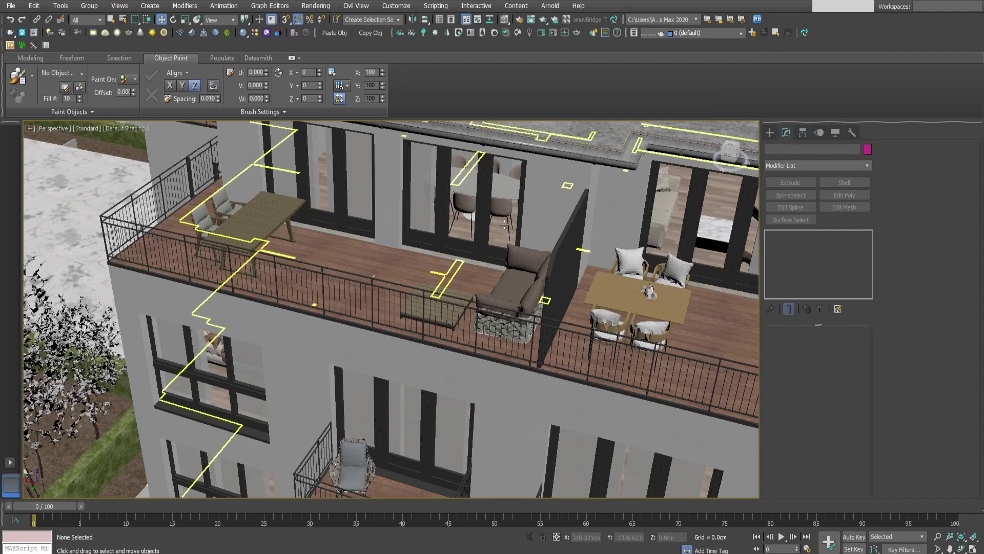
scroll(513, 239, down, 5)
middle_drag(514, 240, 606, 321)
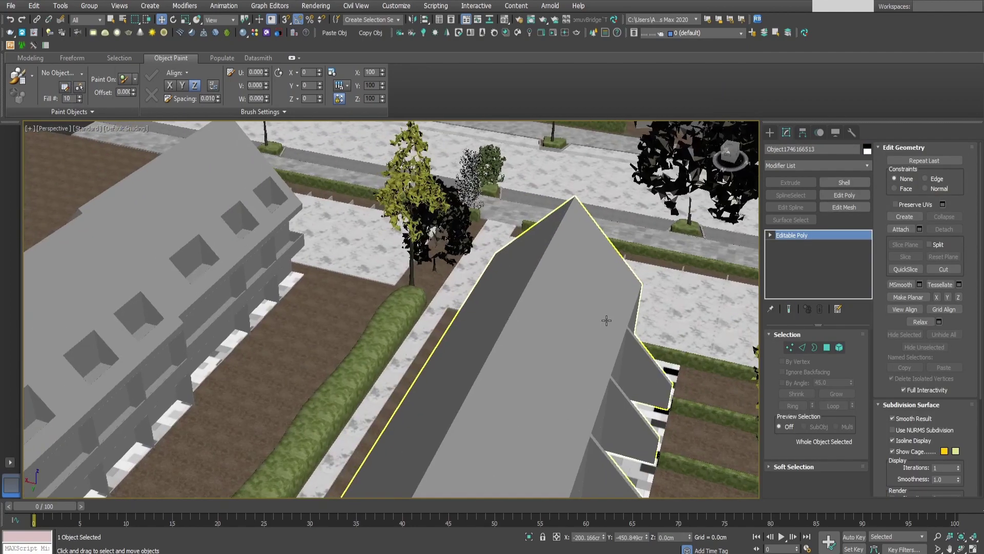
scroll(607, 321, down, 4)
scroll(134, 225, up, 6)
ctrl+click(164, 211)
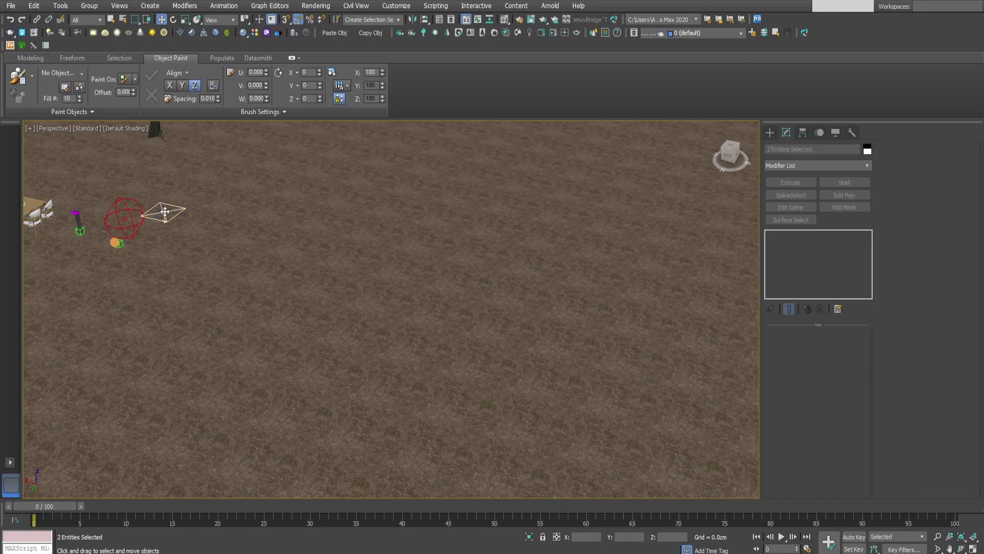
scroll(459, 400, down, 6)
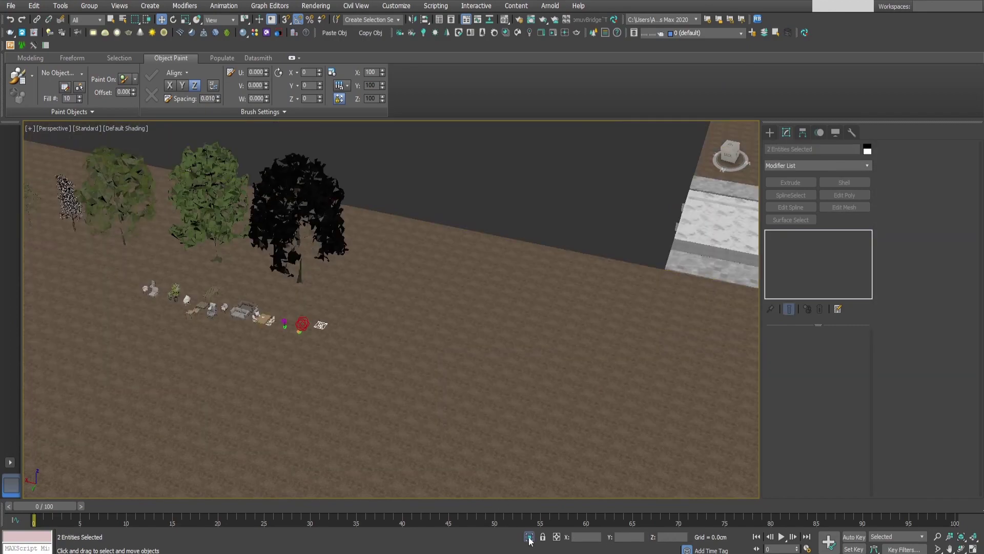
click(529, 536)
middle_drag(554, 358, 539, 359)
scroll(539, 358, up, 6)
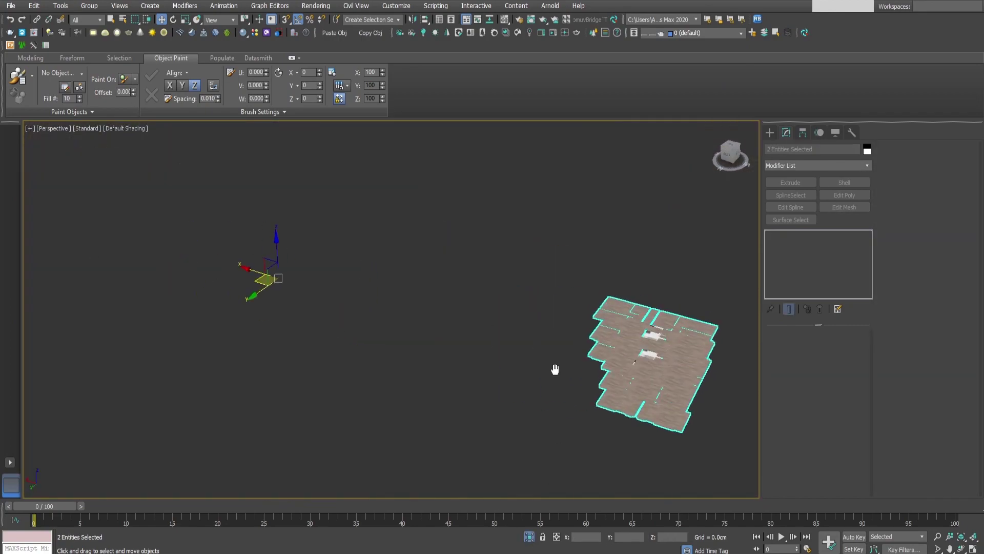
key(F4)
Add the plane light VRayLight067 to the Object Paint list as the object to paint with.
middle_drag(437, 341, 463, 337)
click(464, 336)
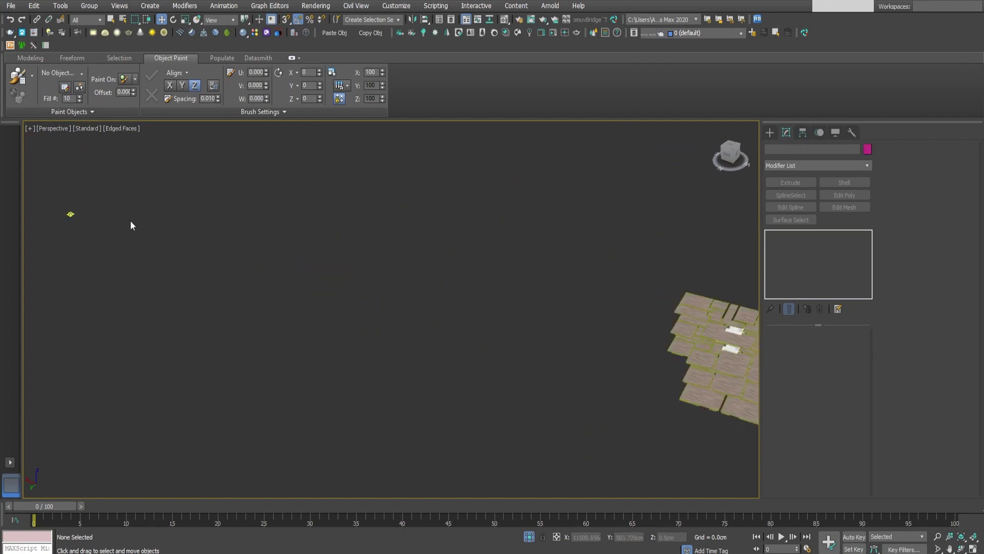
drag(106, 193, 63, 237)
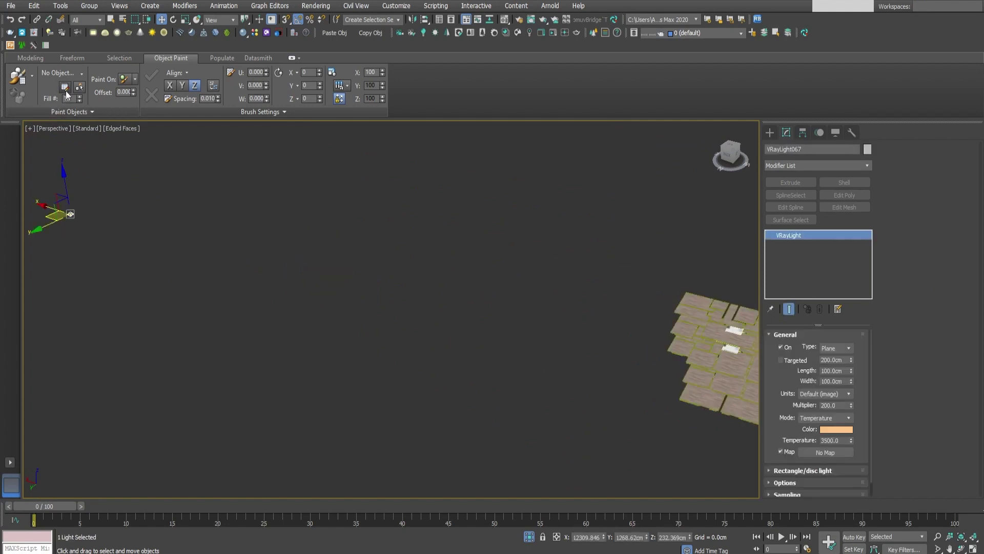
click(64, 87)
click(470, 346)
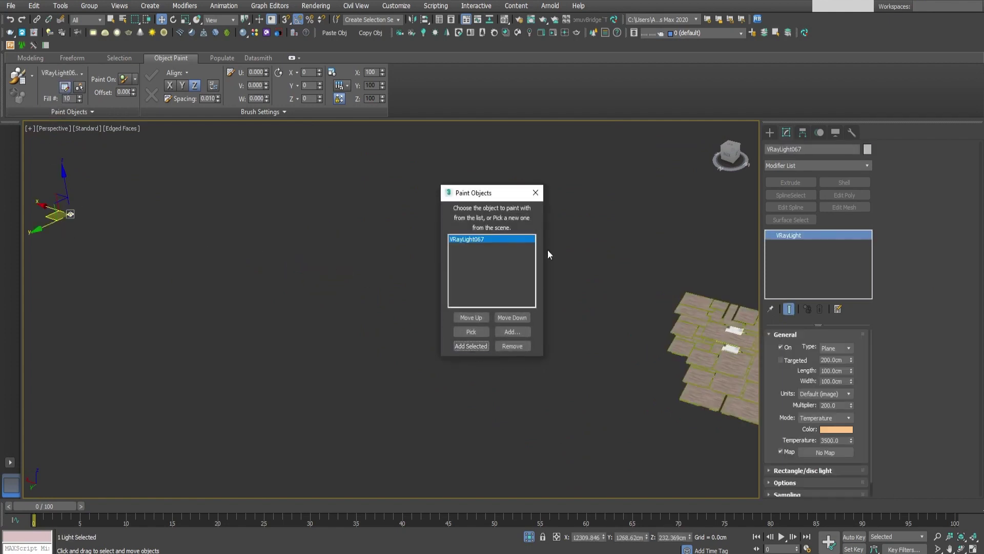
click(535, 193)
Select the apartment floors object and restrict Object Paint to selected objects.
scroll(207, 228, down, 3)
click(328, 273)
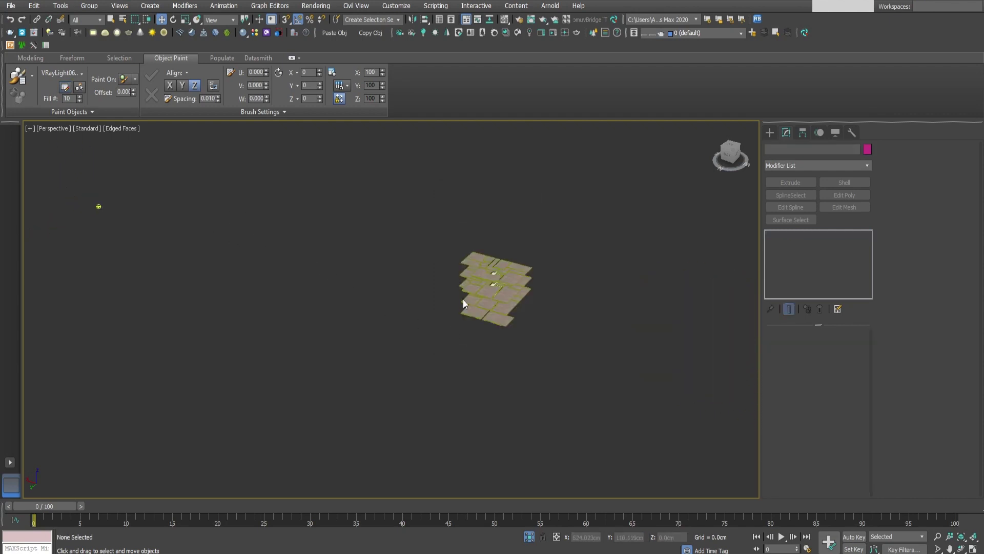
click(463, 299)
middle_drag(402, 297, 448, 314)
click(135, 80)
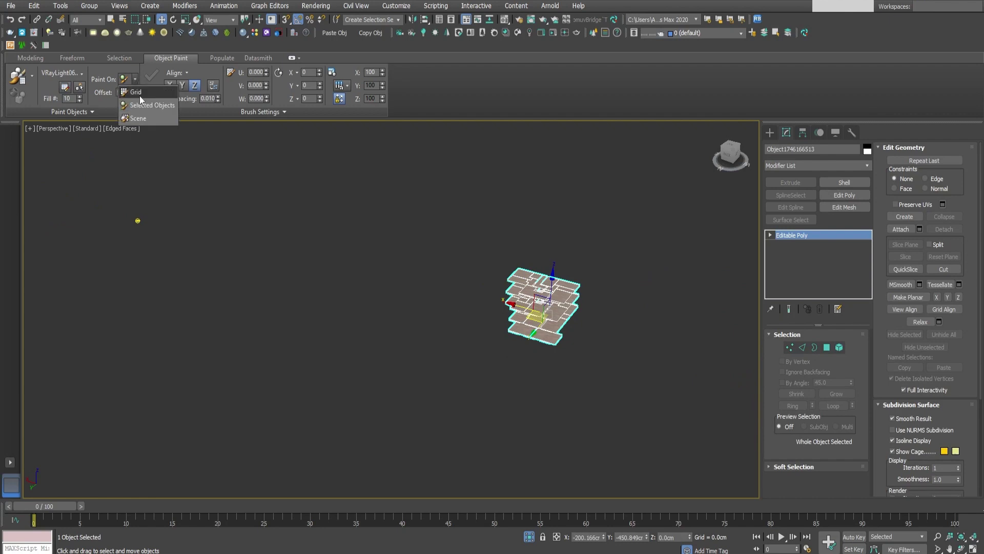
click(137, 106)
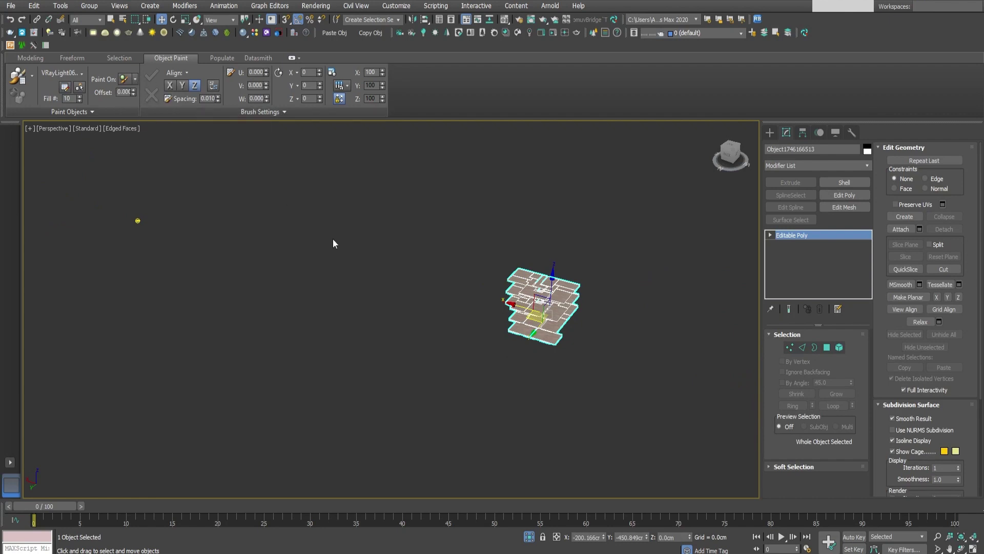
mouse_move(333, 238)
middle_down()
mouse_move(328, 279)
mouse_move(319, 277)
middle_up()
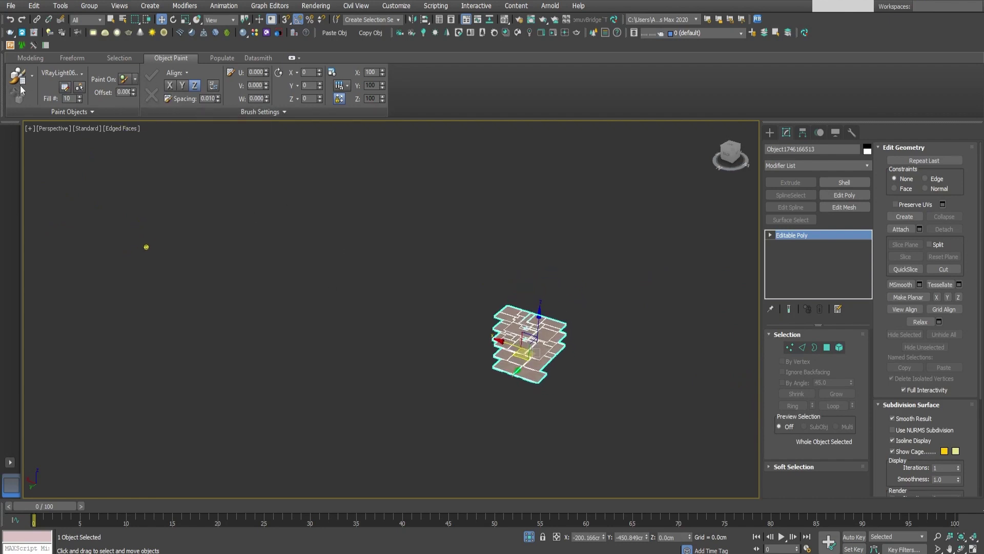
Start Paint With Object(s) in list for the plane light and set its paint offset from the floors to 245 cm.
click(32, 75)
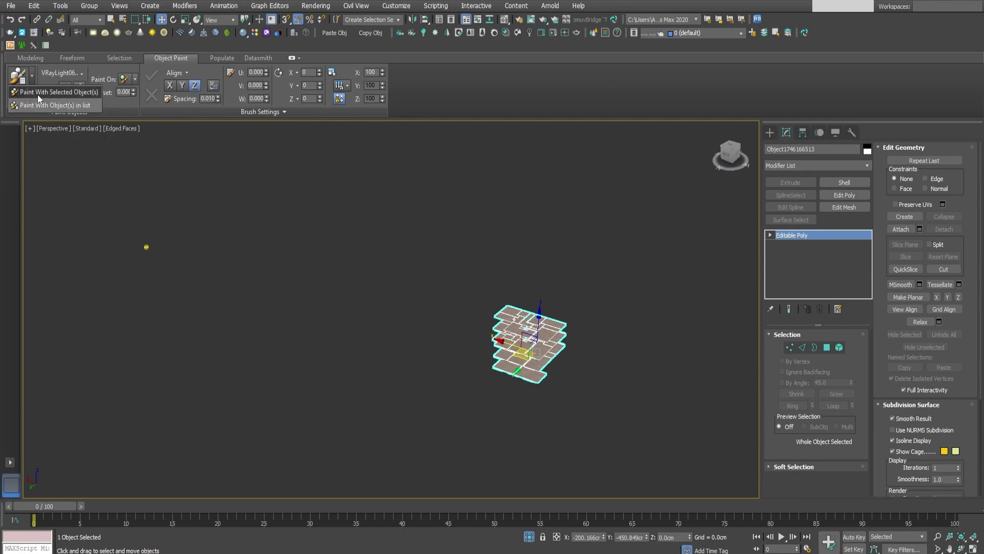
click(63, 105)
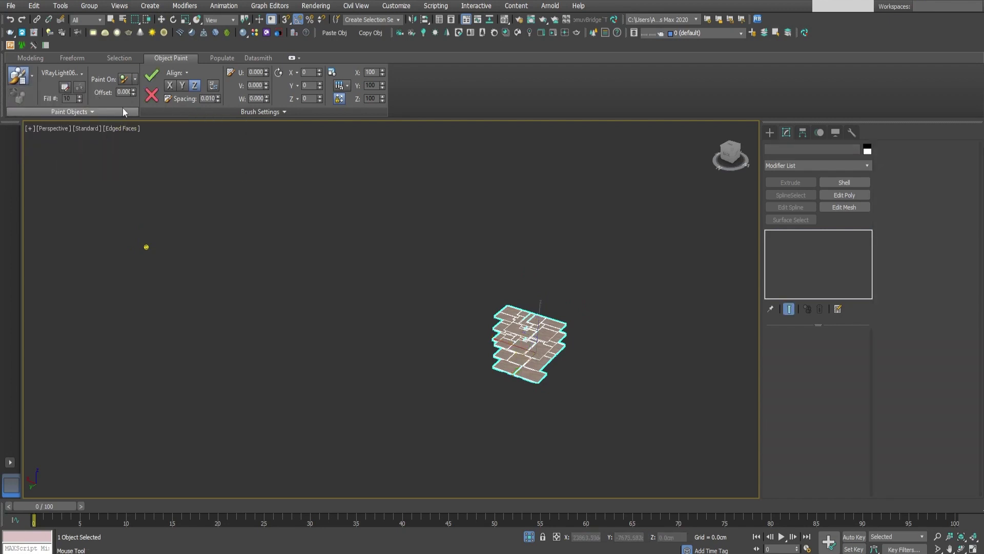
scroll(551, 339, up, 5)
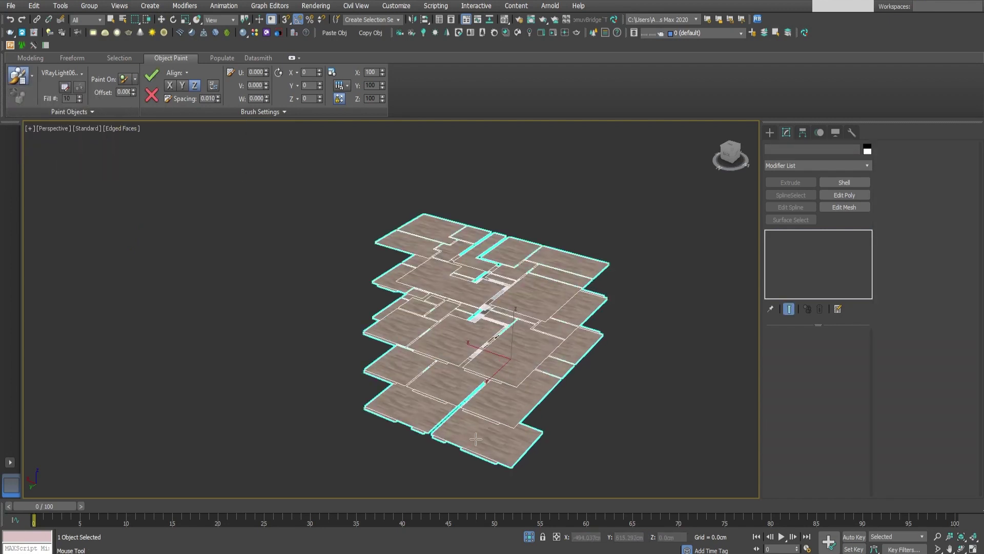
alt+middle_drag(475, 439, 515, 398)
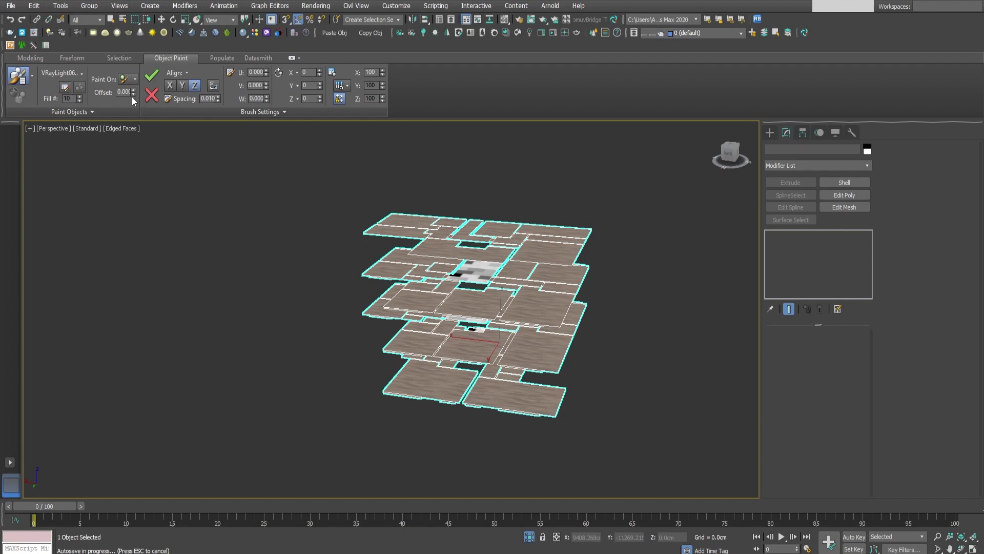
key(Escape)
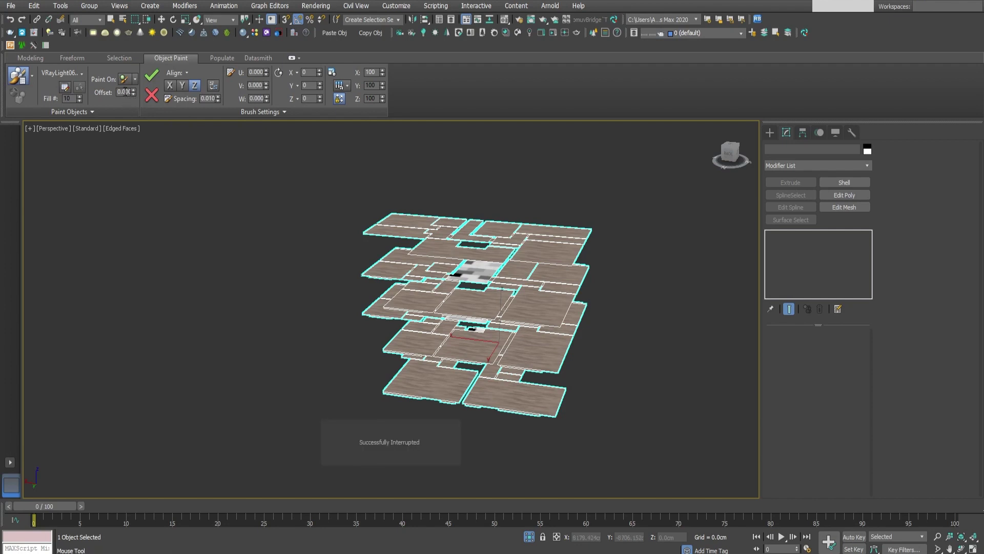
text(45)
key(Return)
middle_drag(344, 332, 323, 324)
middle_drag(488, 385, 510, 367)
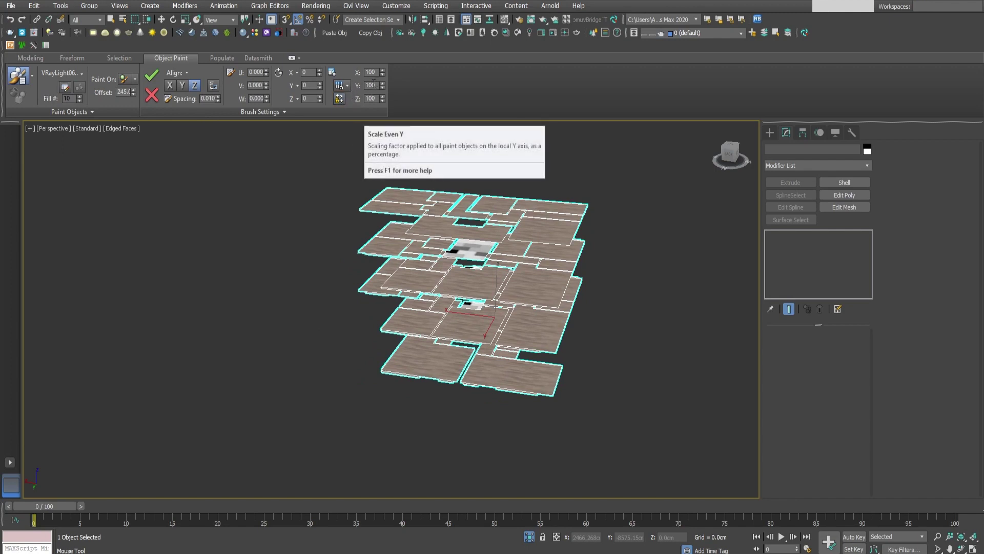
Set the paint scale to random, ranging from 70 to 120 on X and Y with Z at 100.
click(342, 86)
click(368, 98)
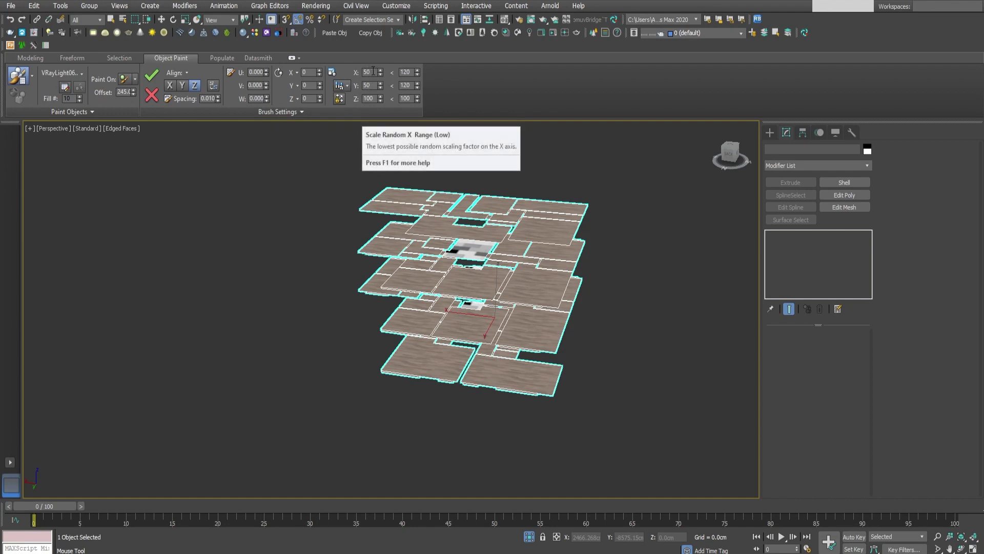
double_click(374, 71)
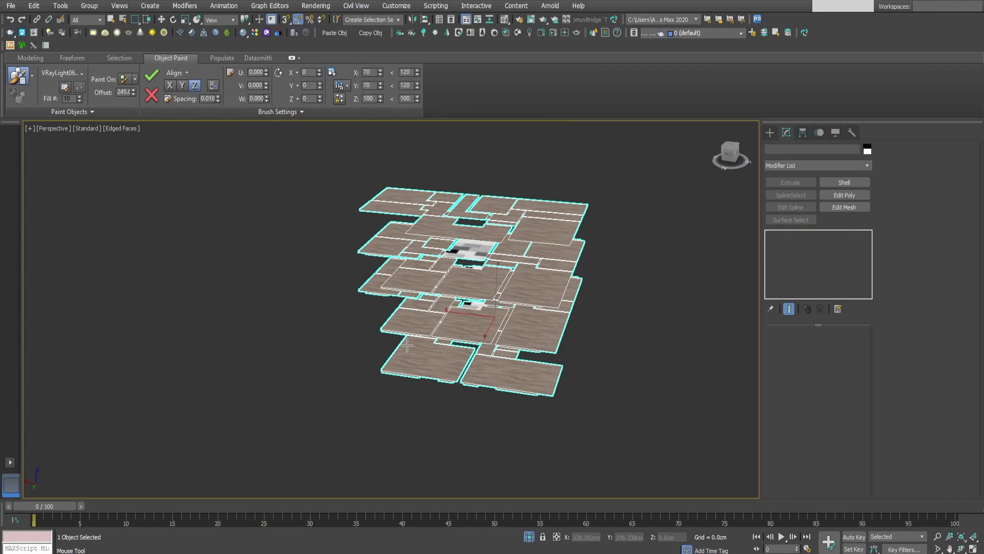
middle_drag(413, 339, 455, 328)
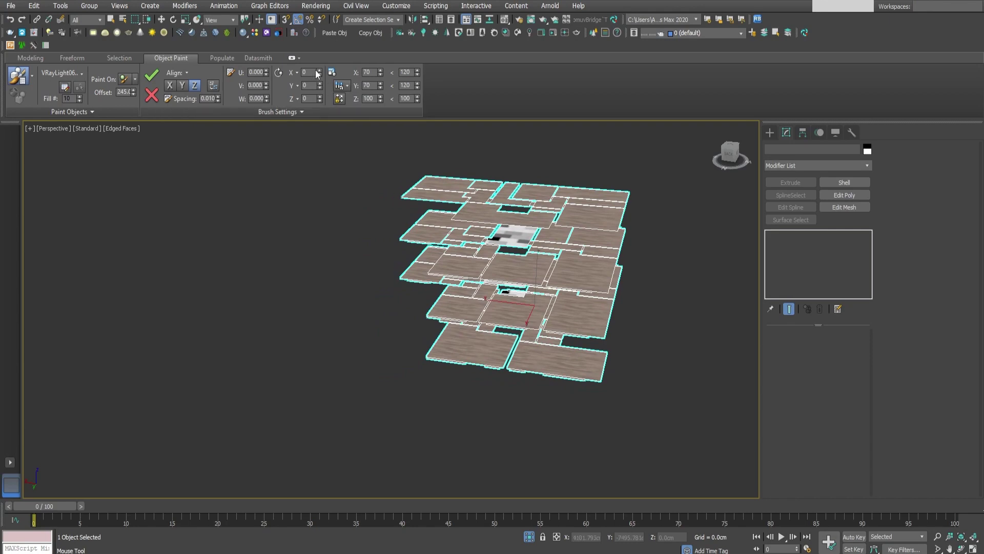
Paint plane lights one by one over the rooms of the apartment floors, working around all sides of the stacked storeys.
alt+middle_drag(533, 307, 559, 367)
scroll(559, 367, up, 2)
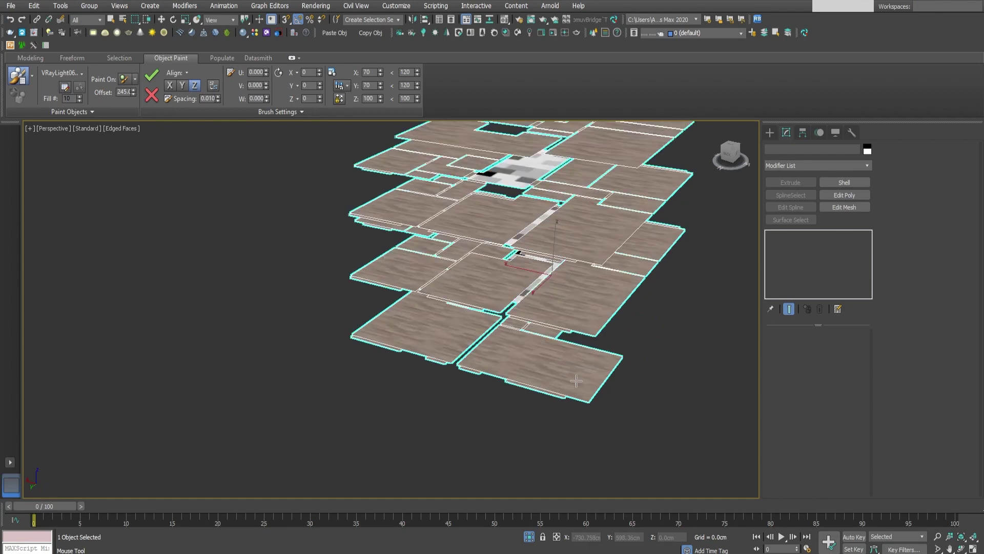
alt+middle_drag(513, 354, 658, 369)
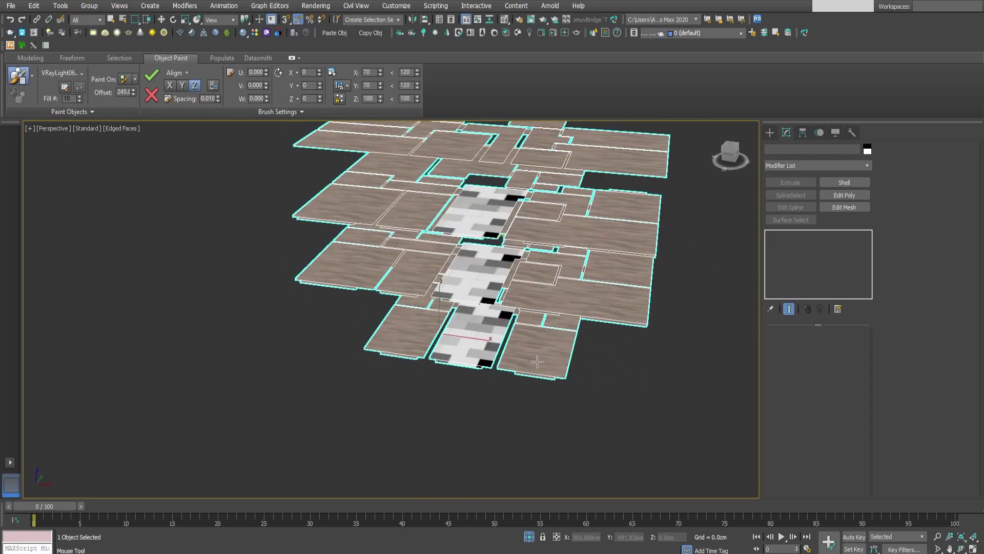
alt+middle_drag(470, 370, 625, 367)
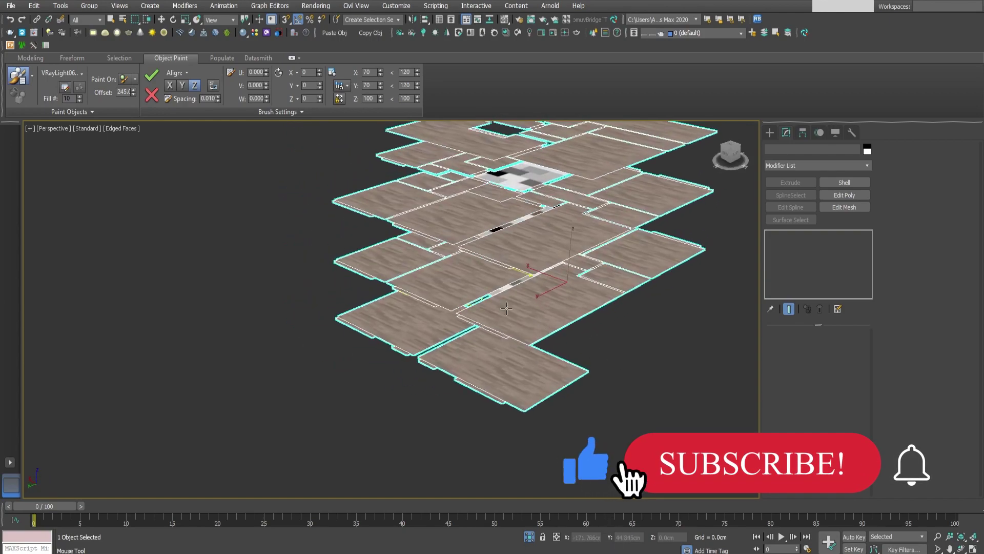
alt+middle_drag(497, 307, 555, 272)
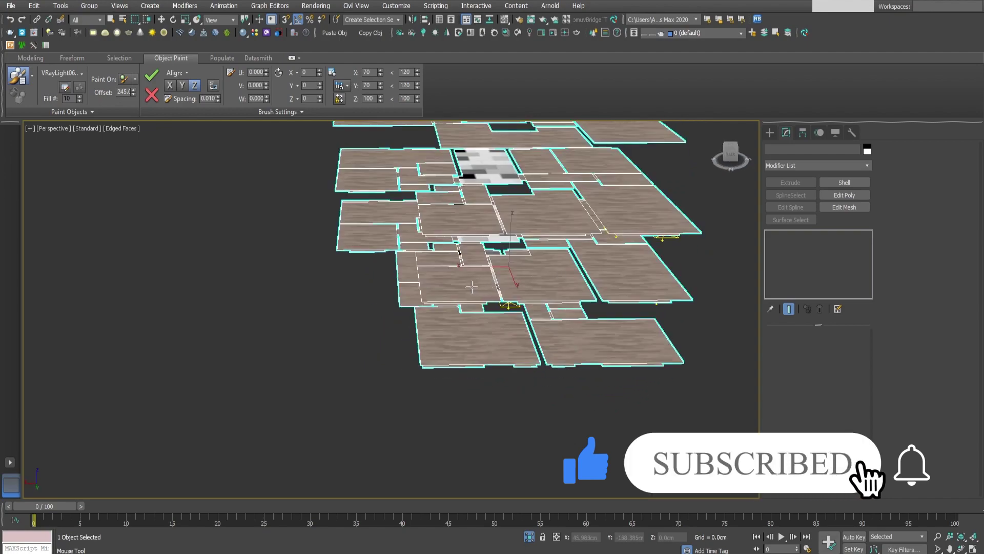
alt+middle_drag(471, 287, 502, 361)
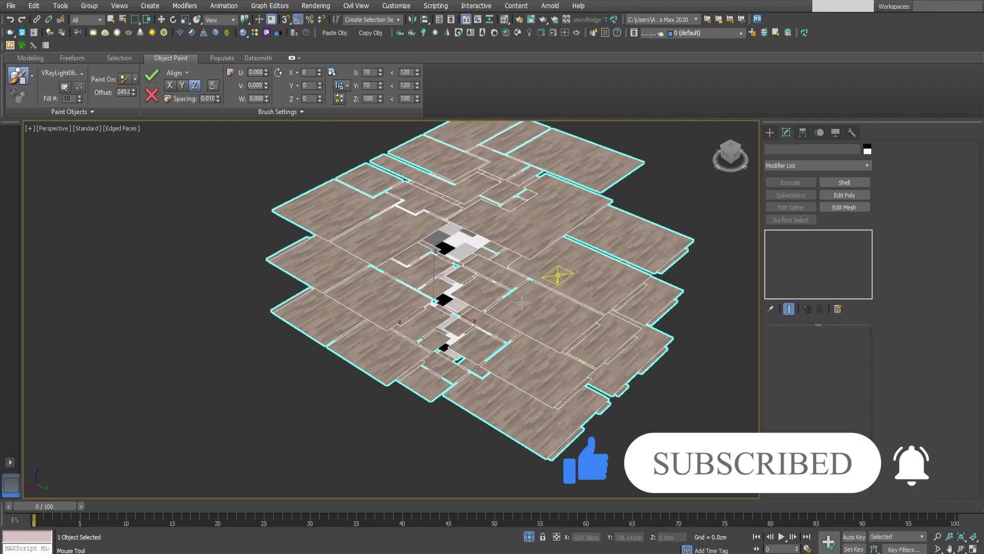
click(616, 276)
alt+middle_drag(579, 252, 478, 308)
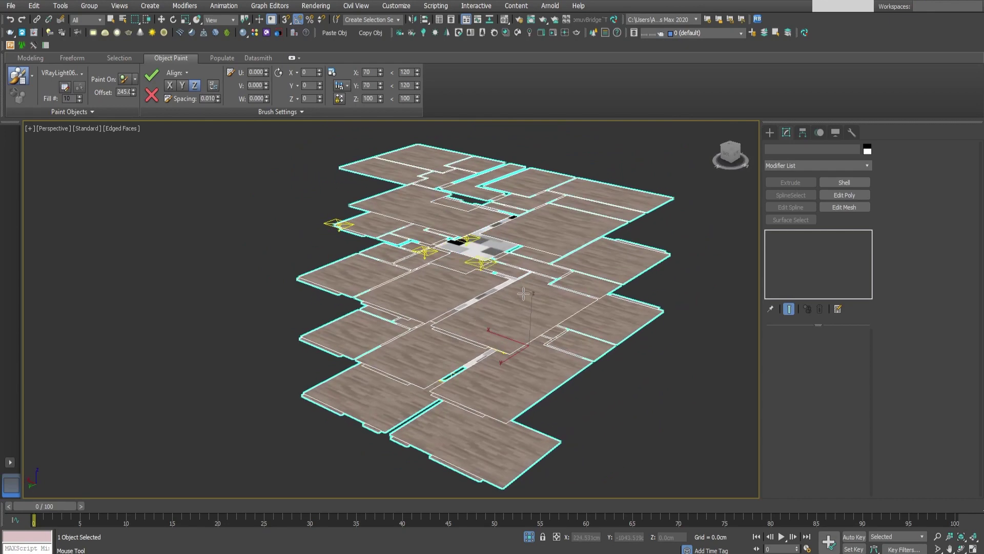
alt+middle_drag(545, 304, 470, 352)
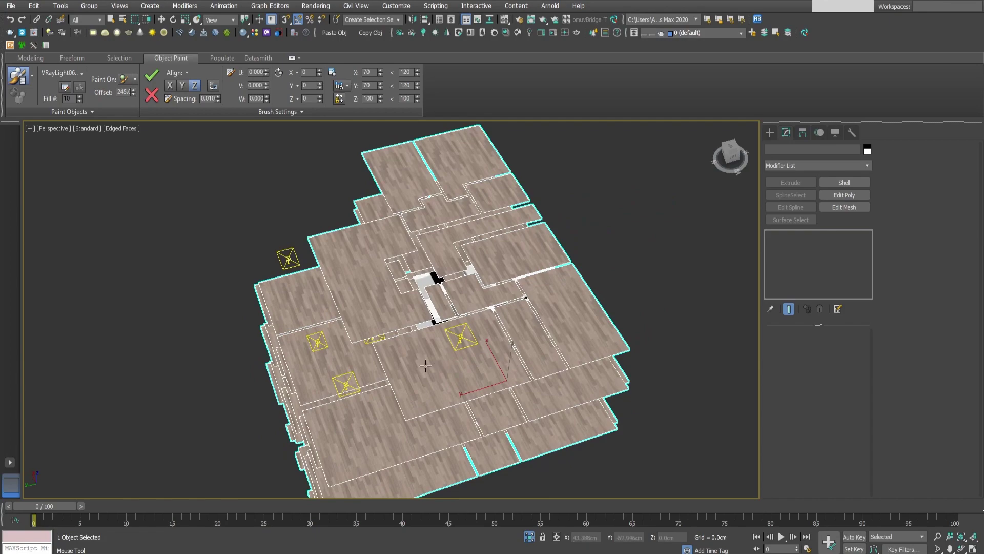
alt+middle_drag(425, 365, 534, 410)
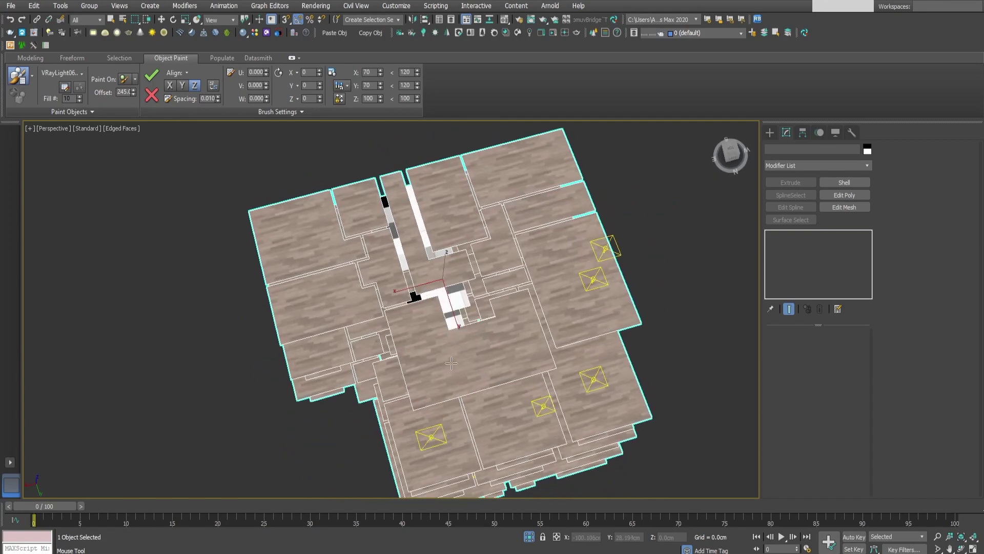
alt+middle_drag(460, 367, 441, 412)
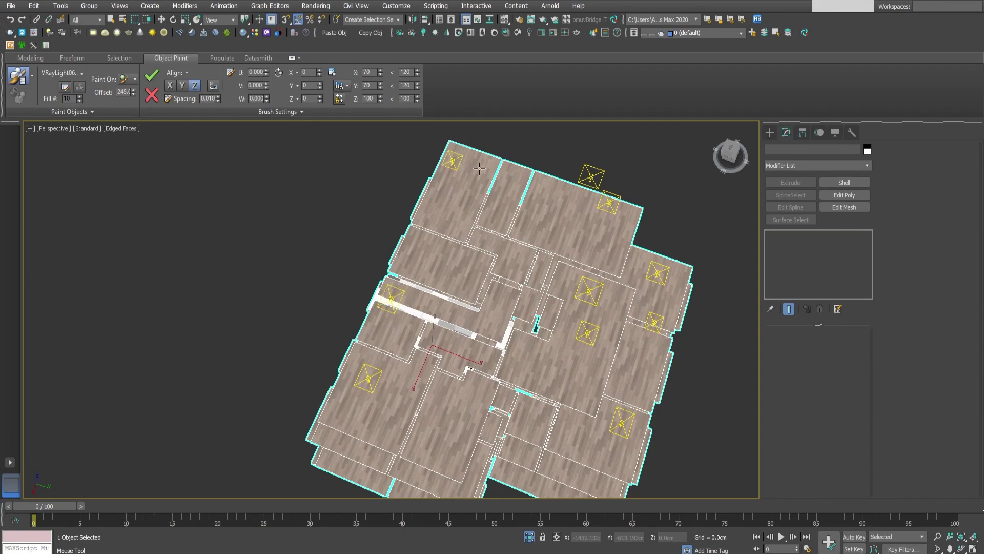
alt+middle_drag(478, 177, 543, 276)
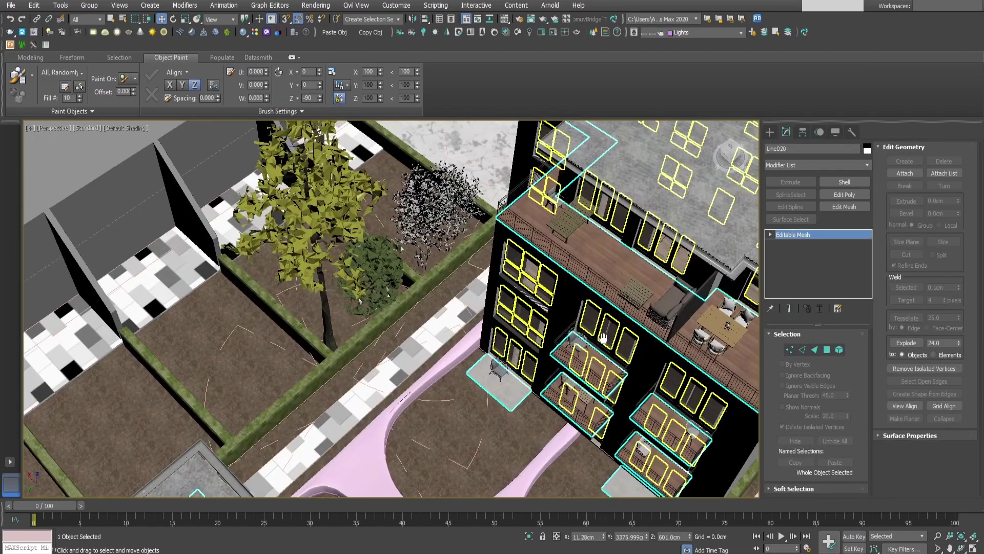
Select the large slatted table on the top-floor terrace and shift it slightly toward the railing.
alt+middle_drag(492, 353, 511, 371)
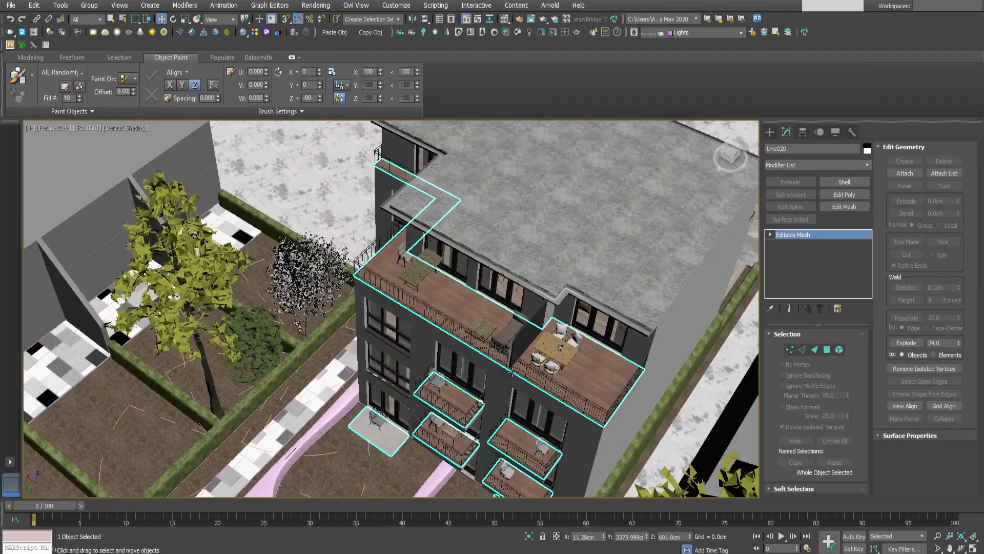
scroll(409, 287, up, 5)
middle_drag(410, 272, 478, 331)
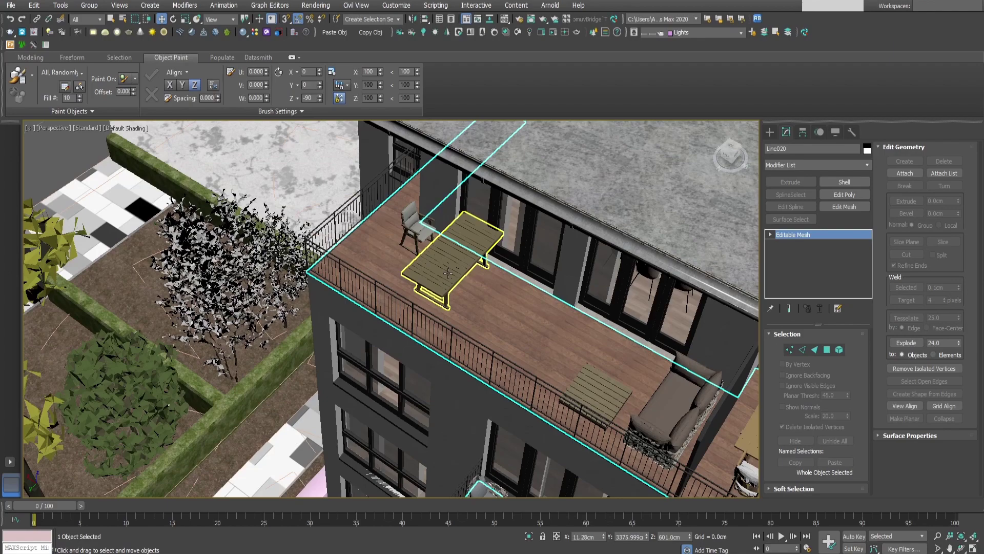
click(448, 273)
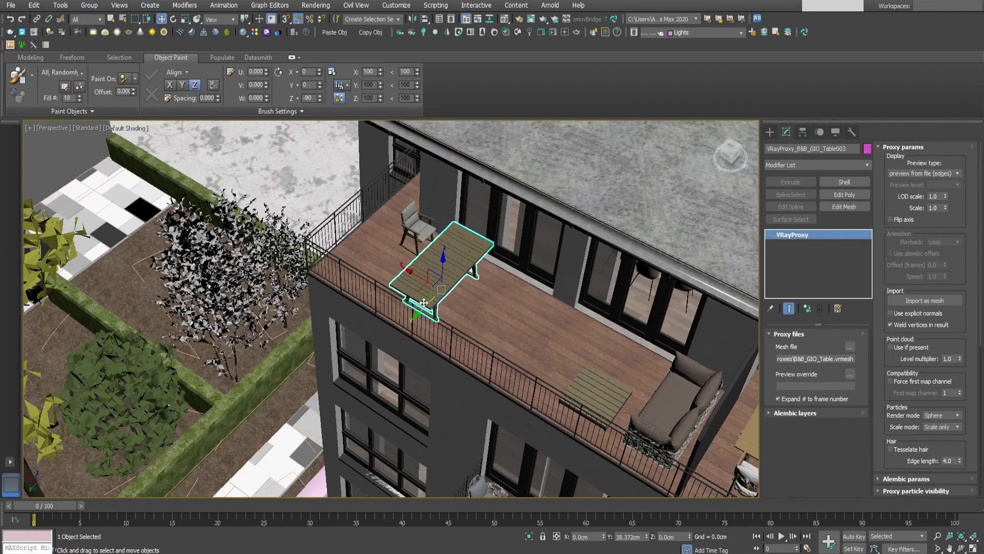
Move the terrace armchair up to the long side of the slatted table.
alt+middle_drag(433, 269, 533, 294)
scroll(412, 304, up, 5)
click(412, 290)
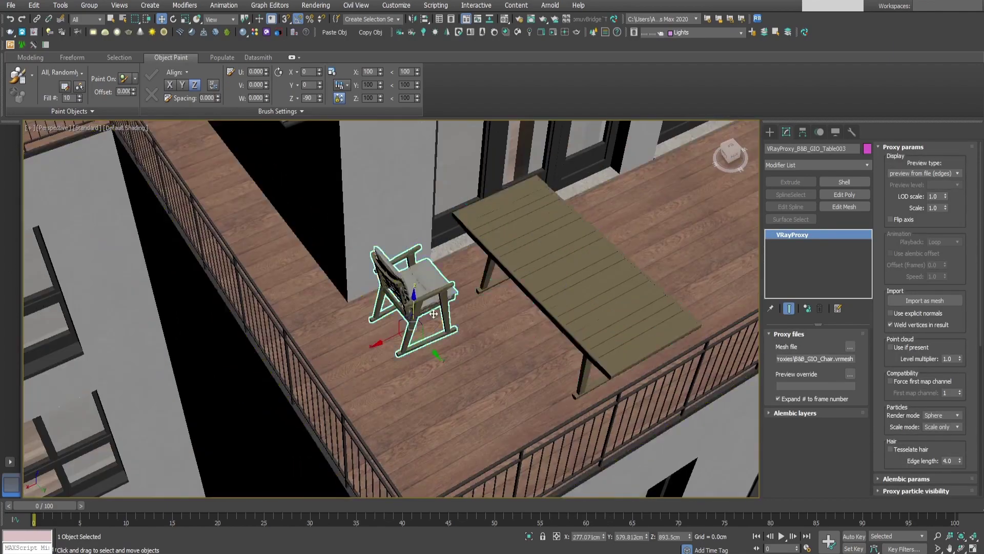
alt+middle_drag(413, 291, 445, 350)
drag(409, 324, 458, 336)
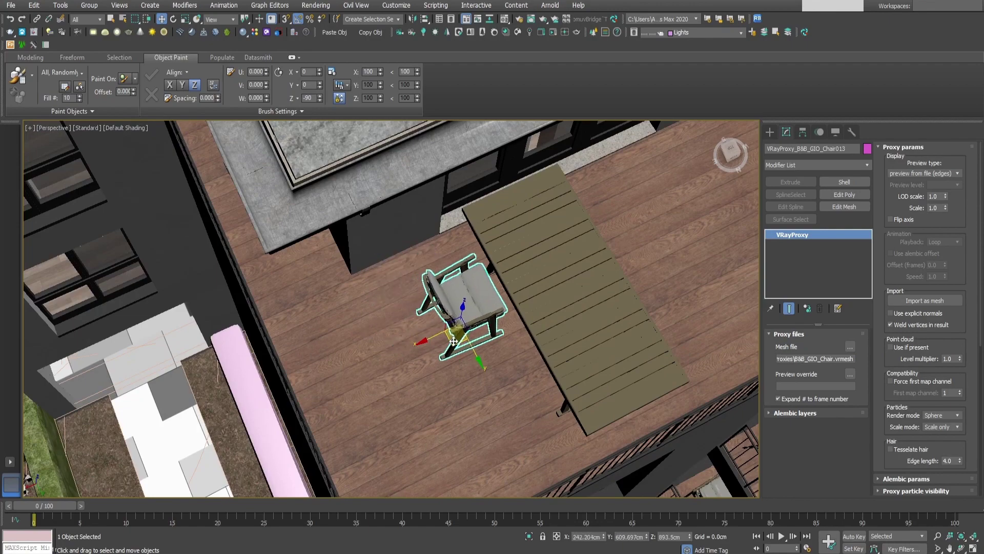
alt+middle_drag(458, 336, 603, 311)
click(610, 338)
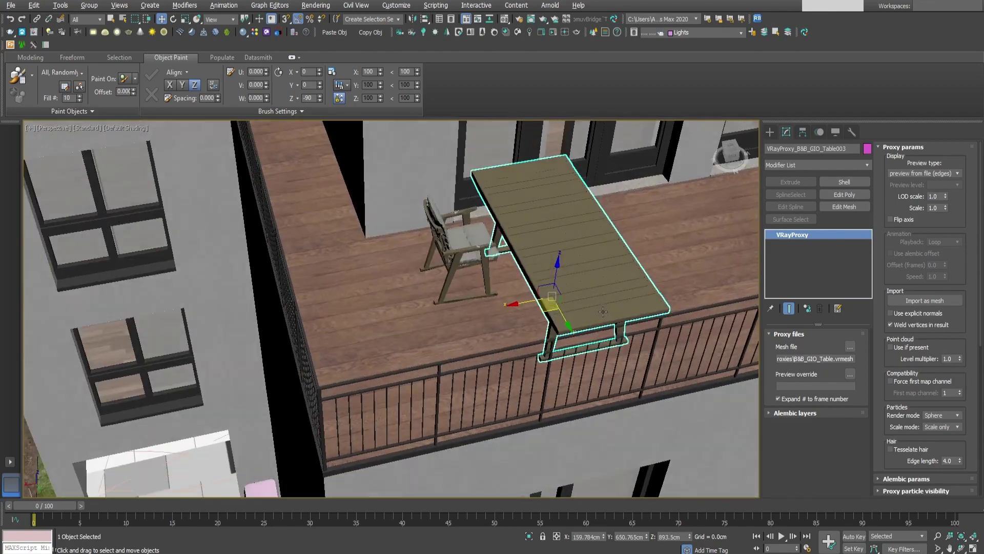
Clone the terrace armchair as one instance beside the original along the table's long side.
scroll(552, 299, down, 3)
scroll(588, 271, down, 3)
middle_drag(584, 275, 455, 319)
click(363, 322)
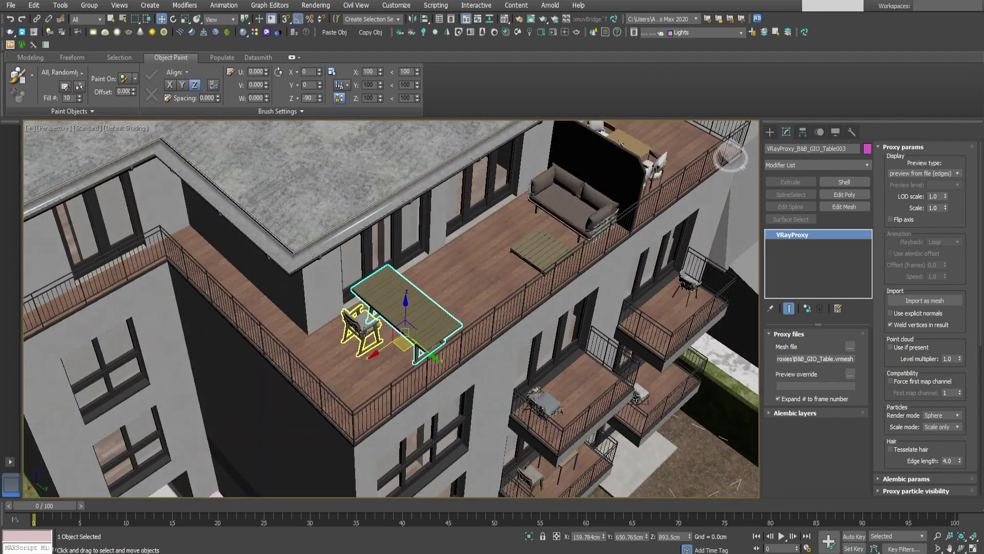
scroll(378, 337, up, 5)
alt+middle_drag(378, 337, 425, 351)
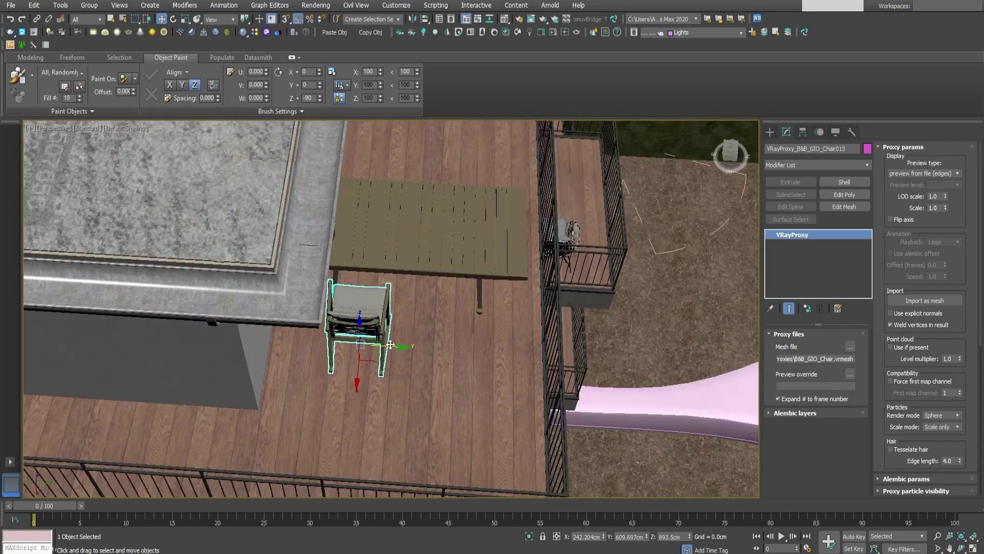
mouse_move(391, 345)
shift+mouse_down()
mouse_move(479, 343)
mouse_move(470, 340)
shift+mouse_up()
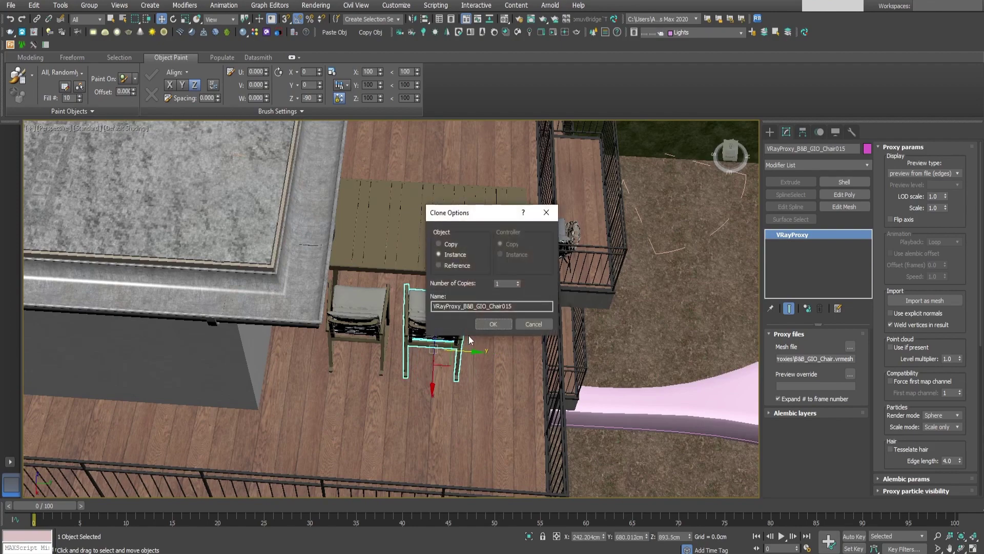
click(496, 324)
Rotate the Minotti Prince Cord chair on the upper balcony so that it faces outward toward the railing.
scroll(451, 236, down, 4)
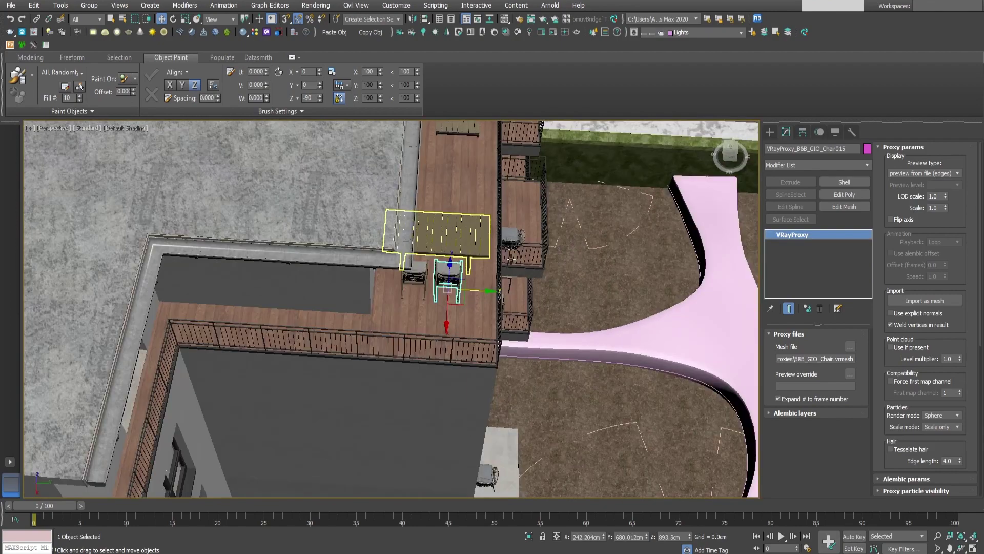
mouse_move(564, 303)
alt+middle_down()
mouse_move(481, 266)
mouse_move(438, 280)
alt+middle_up()
scroll(707, 422, down, 1)
middle_drag(707, 423, 466, 271)
middle_drag(388, 342, 497, 342)
alt+middle_drag(497, 342, 522, 340)
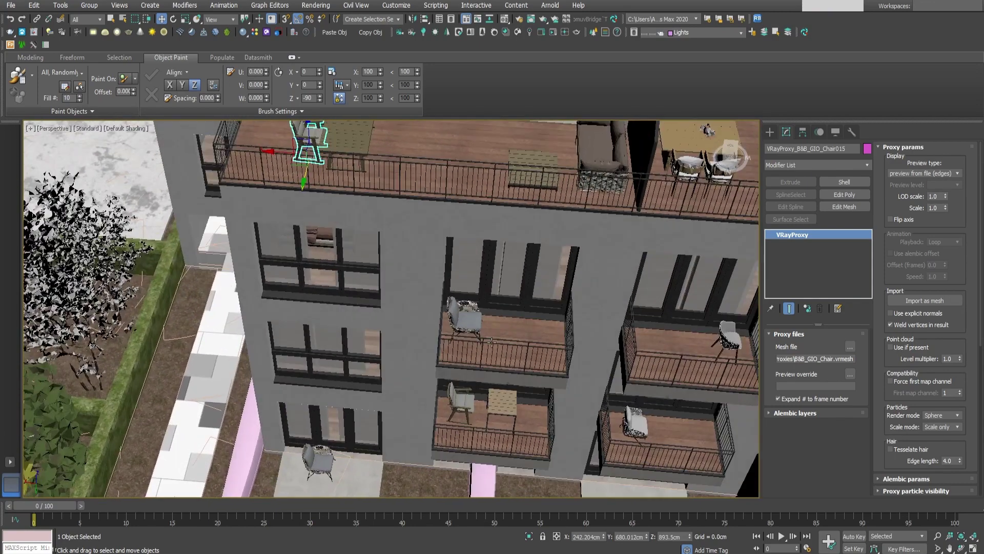
key(e)
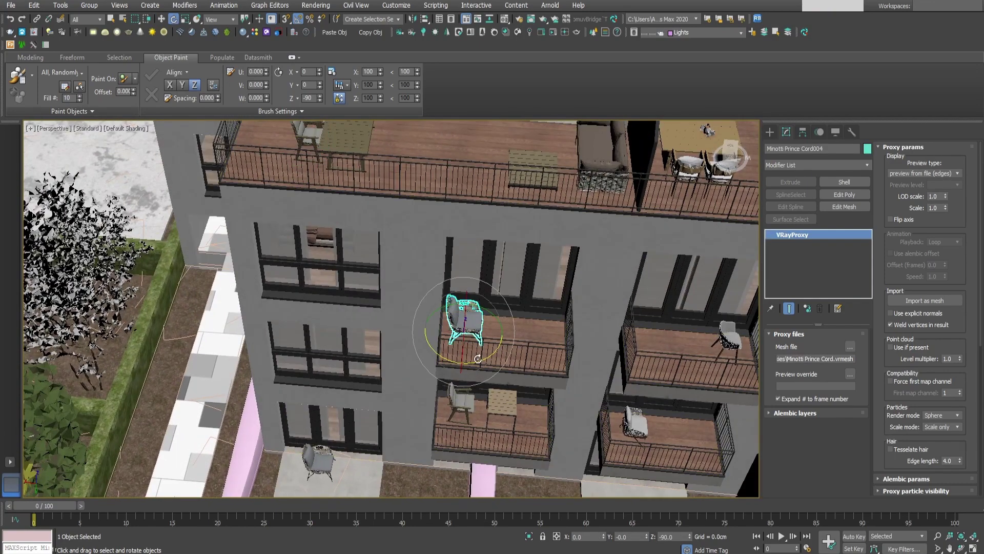
key(w)
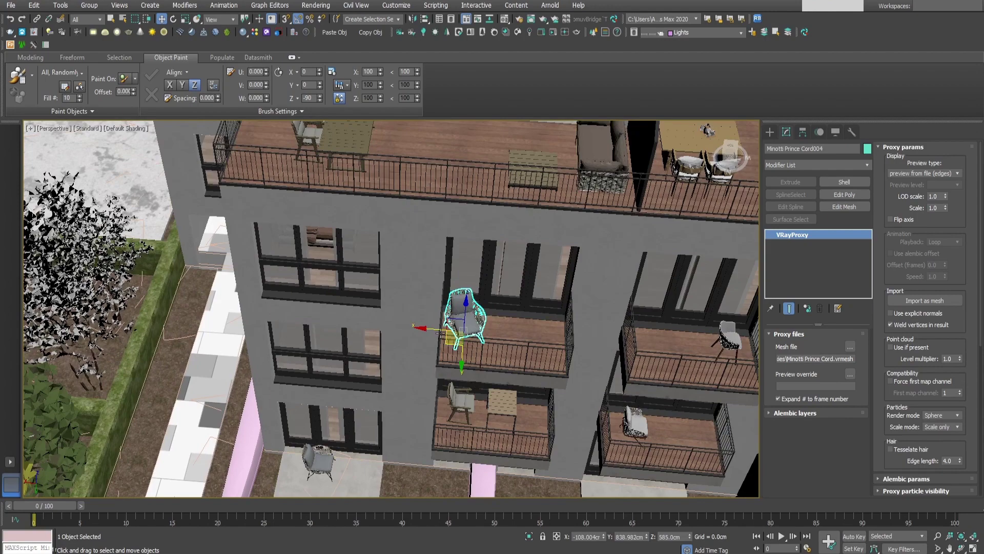
Move the Dedon Air chair to the other side of the neighbouring balcony and rotate it to face outward.
middle_drag(619, 378, 534, 323)
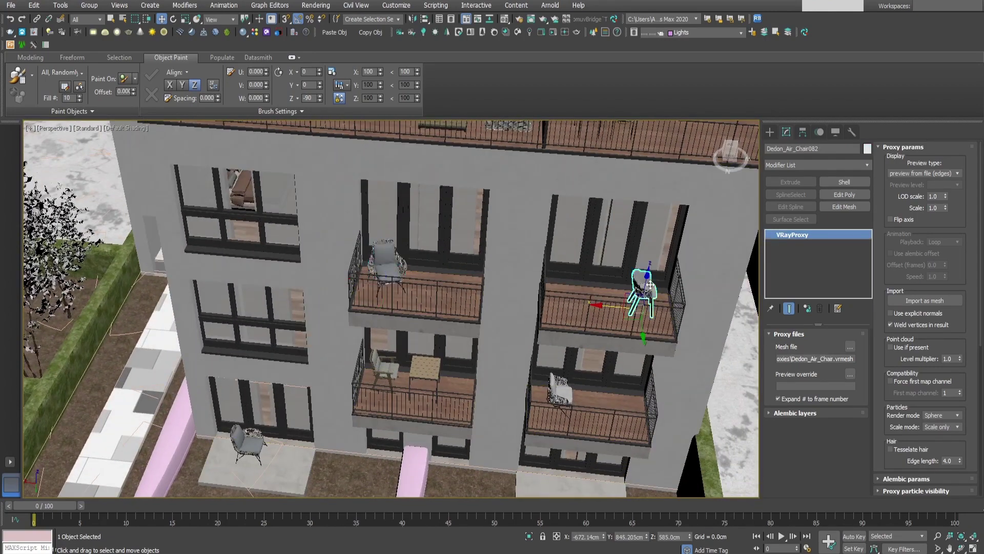
scroll(650, 284, up, 3)
drag(603, 316, 501, 308)
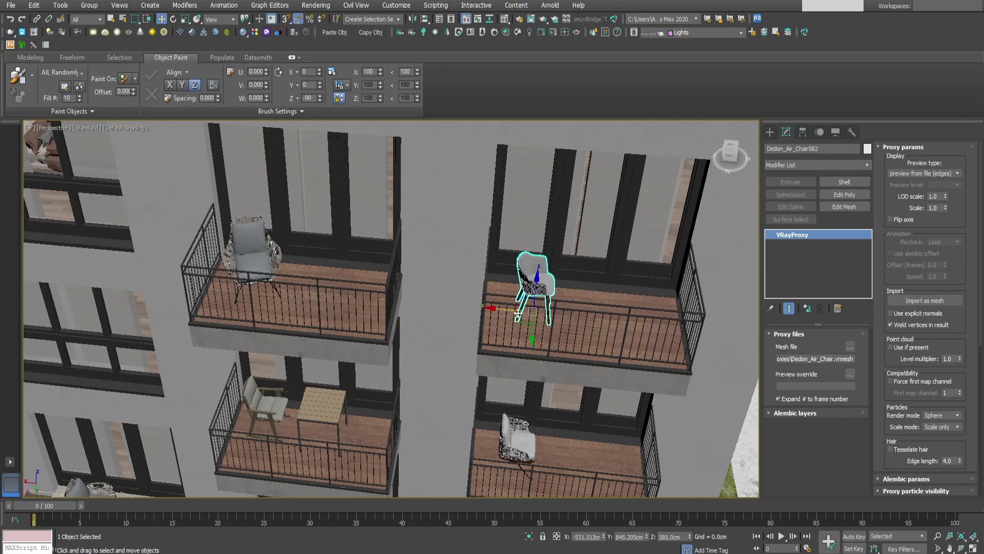
key(e)
drag(515, 343, 539, 344)
key(w)
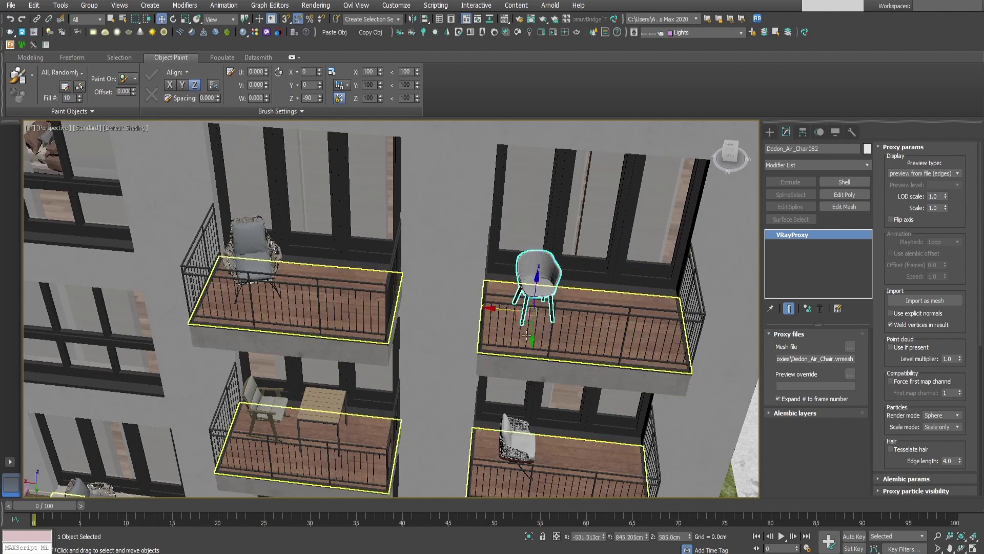
Clone the Dedon Air chair as one instance beside it on the balcony and rotate the copy to a different angle.
shift+drag(509, 287, 607, 307)
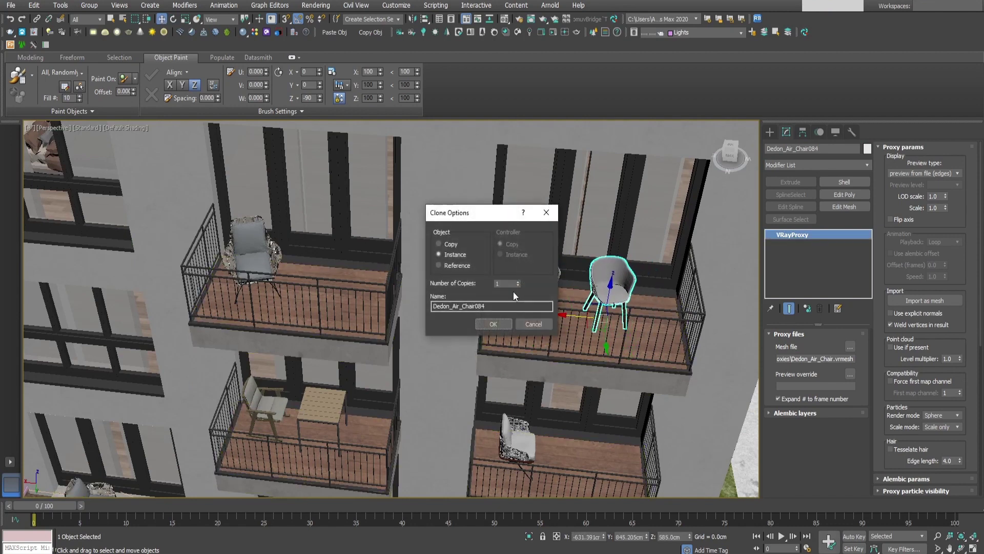
click(493, 324)
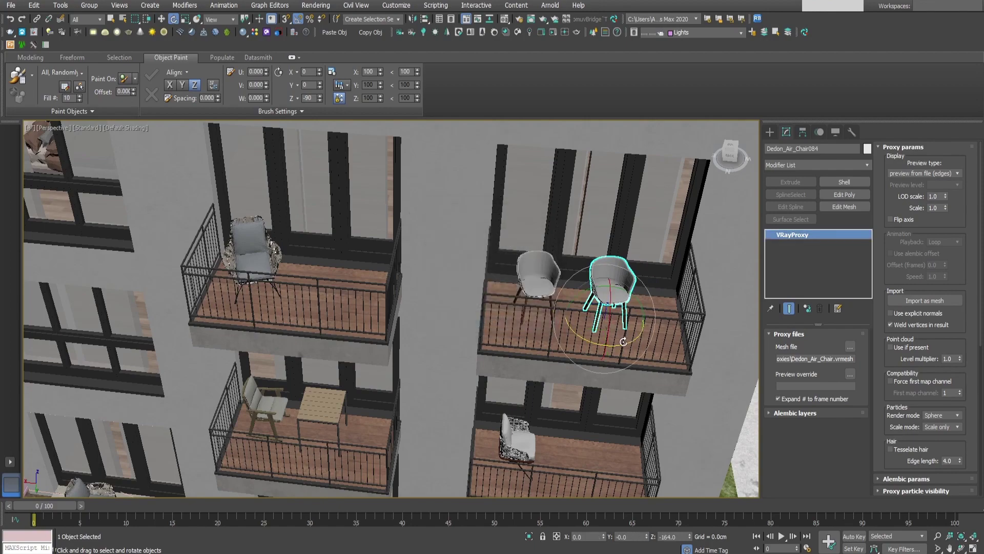
drag(574, 358, 624, 288)
Inspect the furniture arrangement on the lower balcony with the wooden armchair and small slatted table.
scroll(580, 362, down, 5)
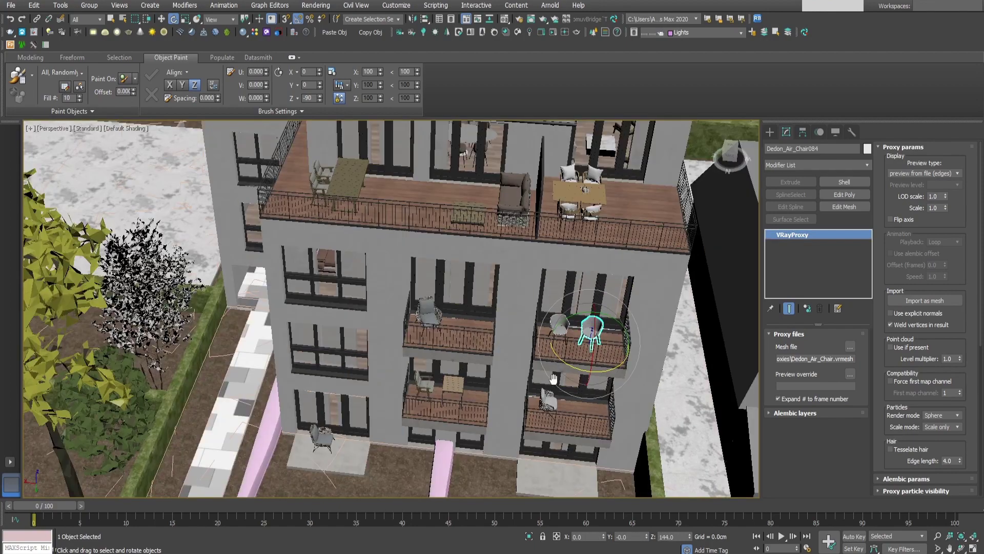
middle_drag(580, 361, 654, 251)
alt+middle_drag(653, 251, 543, 287)
scroll(538, 246, up, 6)
middle_drag(538, 233, 441, 280)
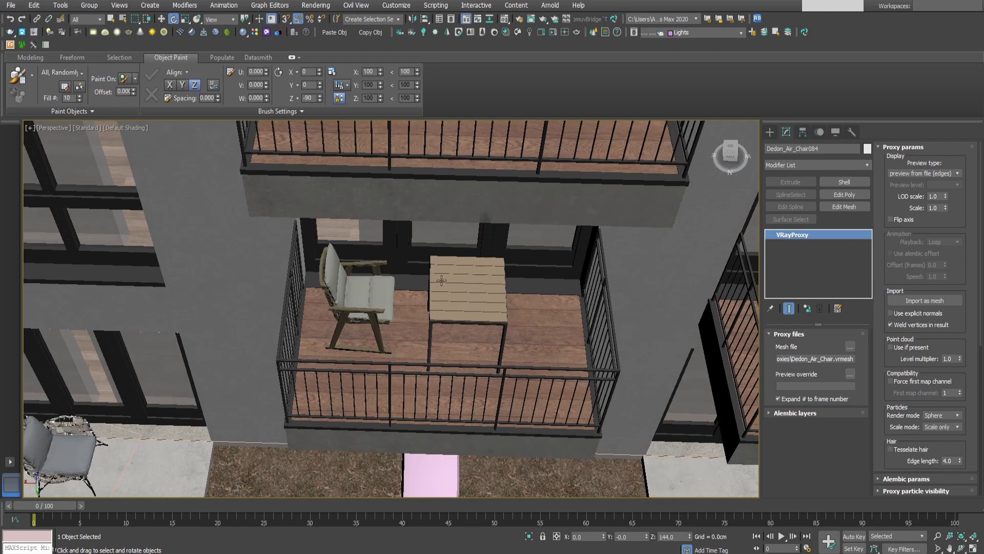